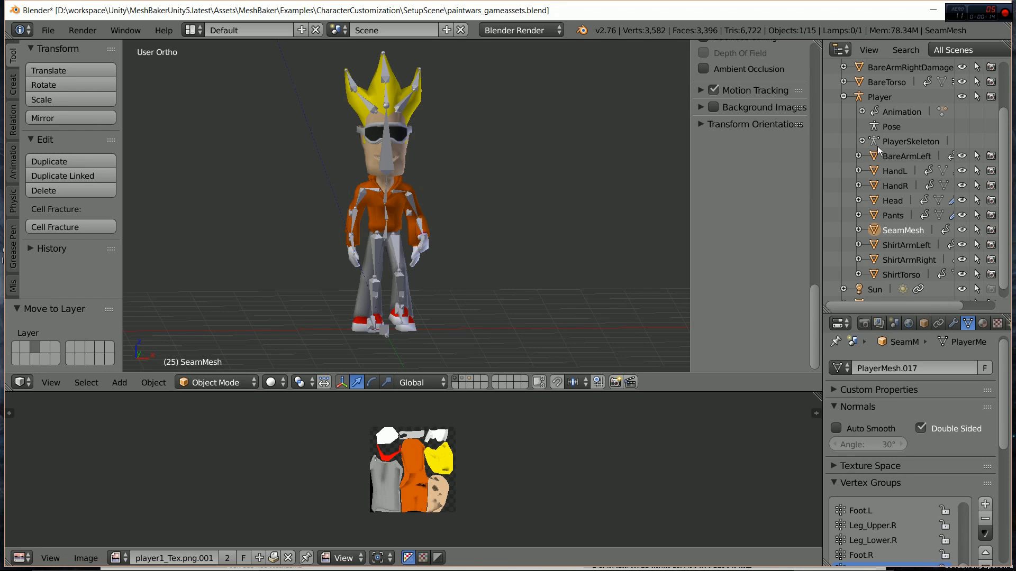
- Select the Player's child meshes one after another, from BareArmLeft, the hands, Head and Pants to the shirt parts, and return to BareArmLeft
left_click(898, 155)
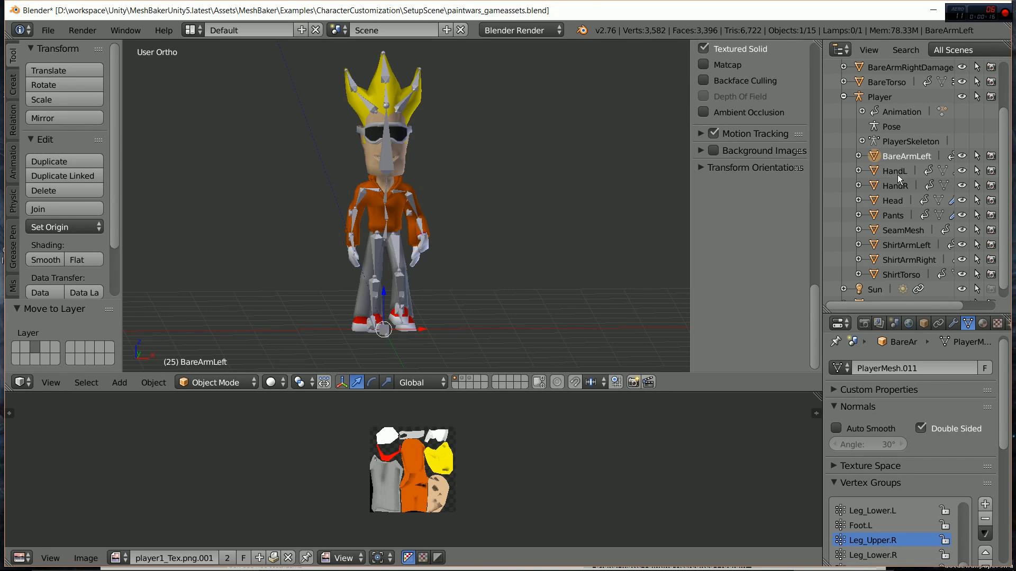
left_click(897, 172)
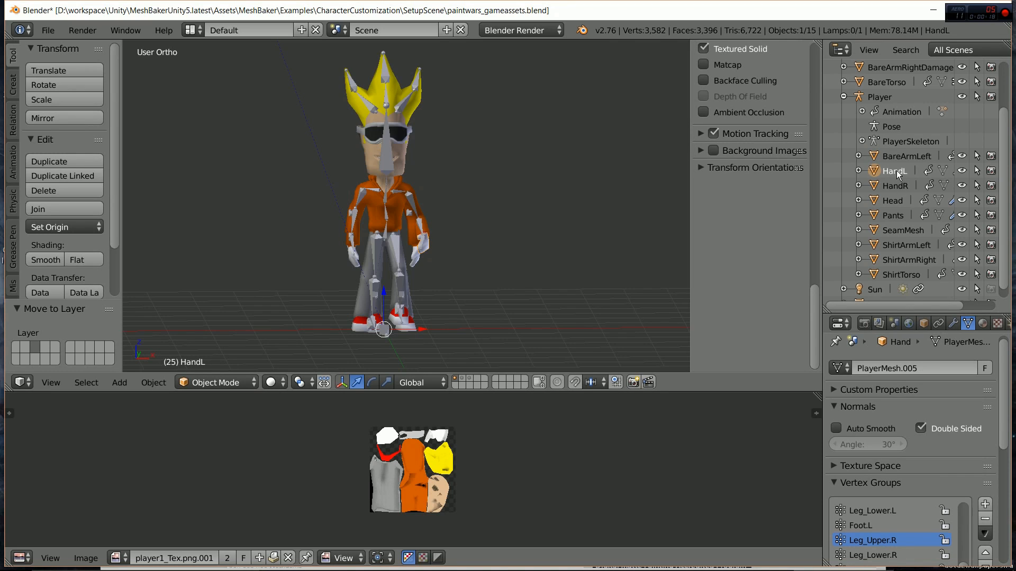
left_click(898, 192)
left_click(896, 202)
left_click(898, 221)
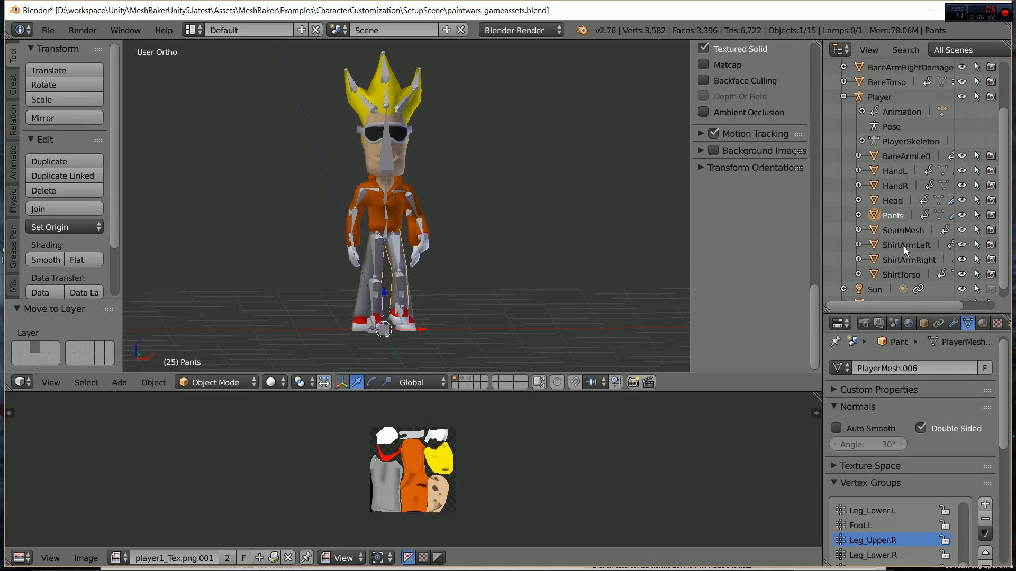
left_click(904, 246)
left_click(905, 261)
left_click(909, 276)
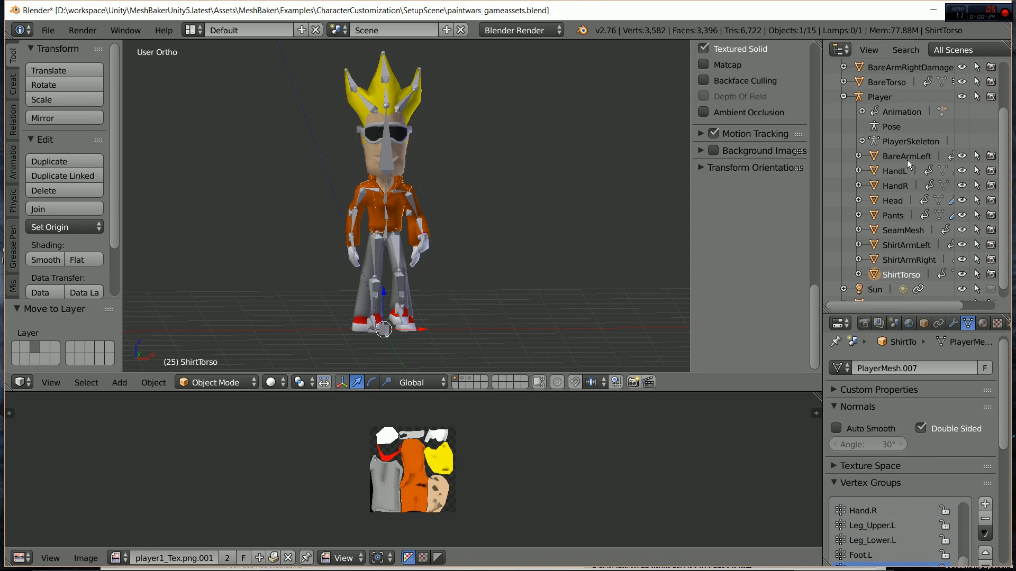
left_click(907, 156)
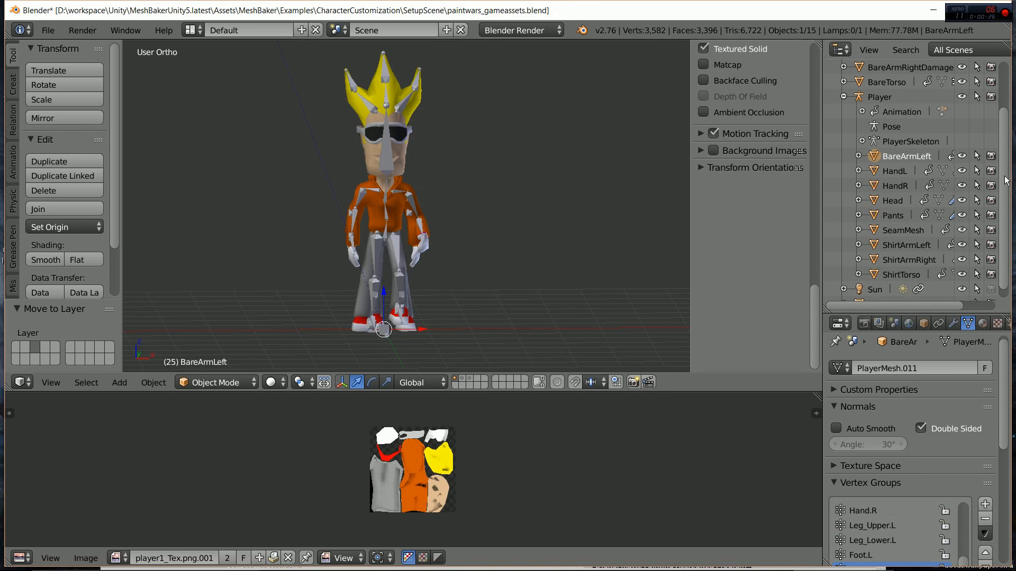
- Select the unparented BareArmRight mesh and the BareArmRightDamaged mesh in turn
left_click_drag(1004, 176, 1007, 146)
left_click(894, 101)
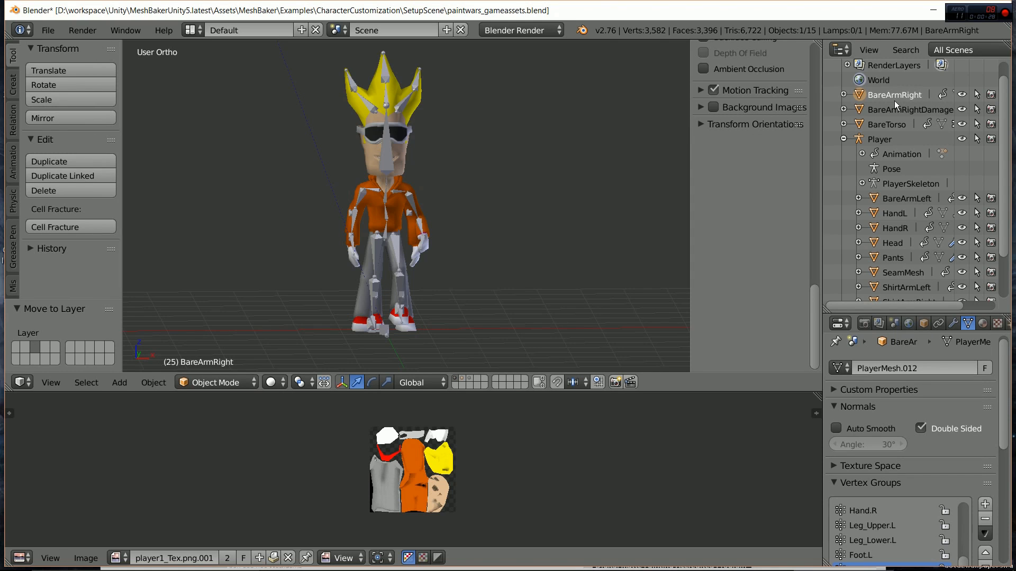
left_click(897, 113)
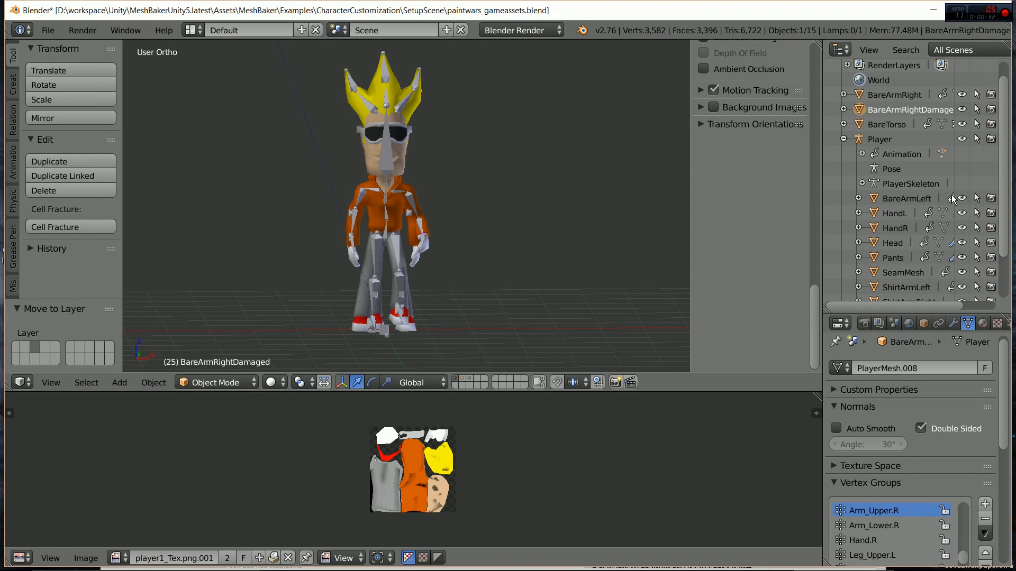
left_click_drag(1001, 190, 1004, 232)
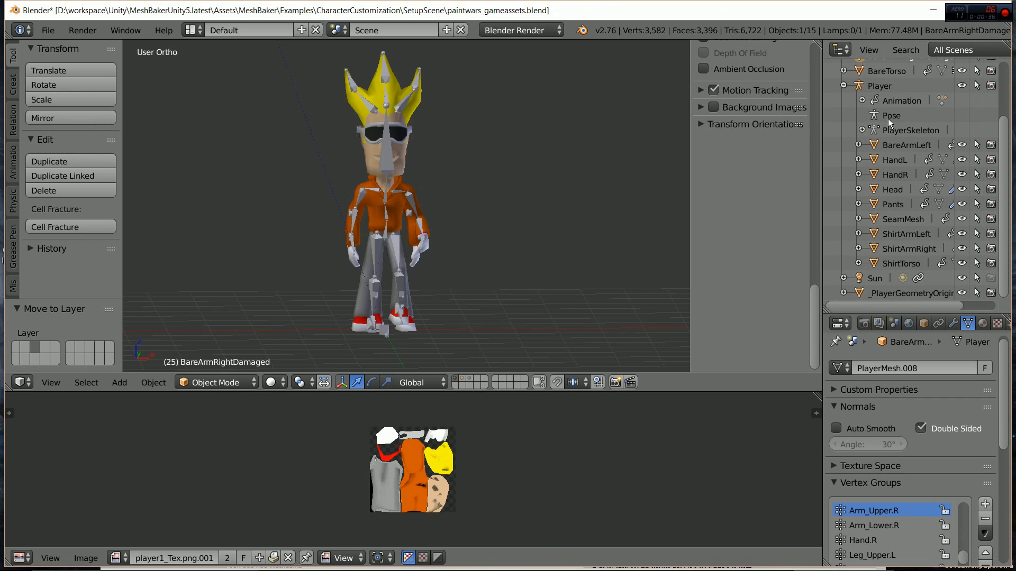
- Select the Player armature and show only the second scene layer in the 3D view
left_click(879, 86)
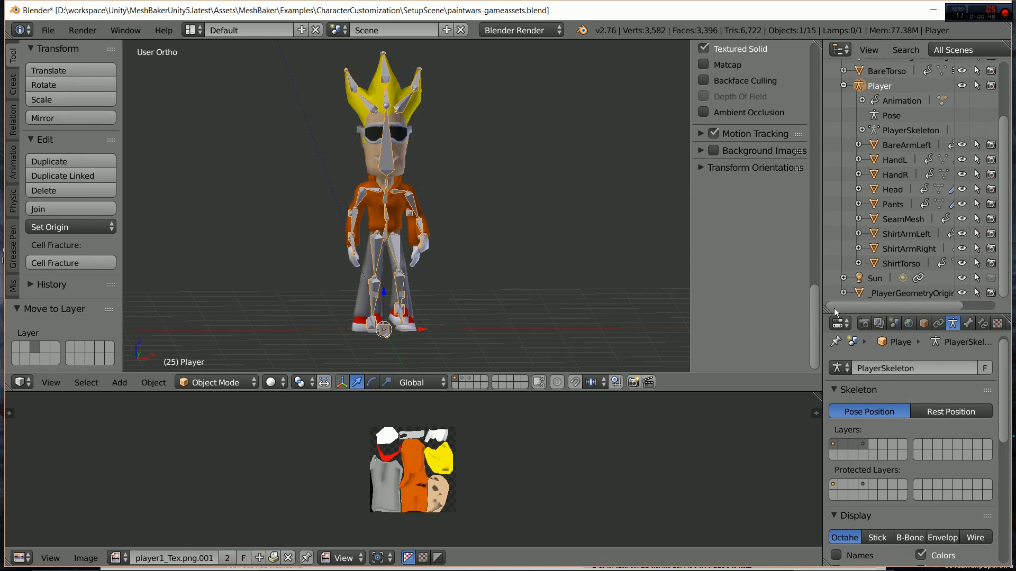
left_click_drag(816, 325, 808, 191)
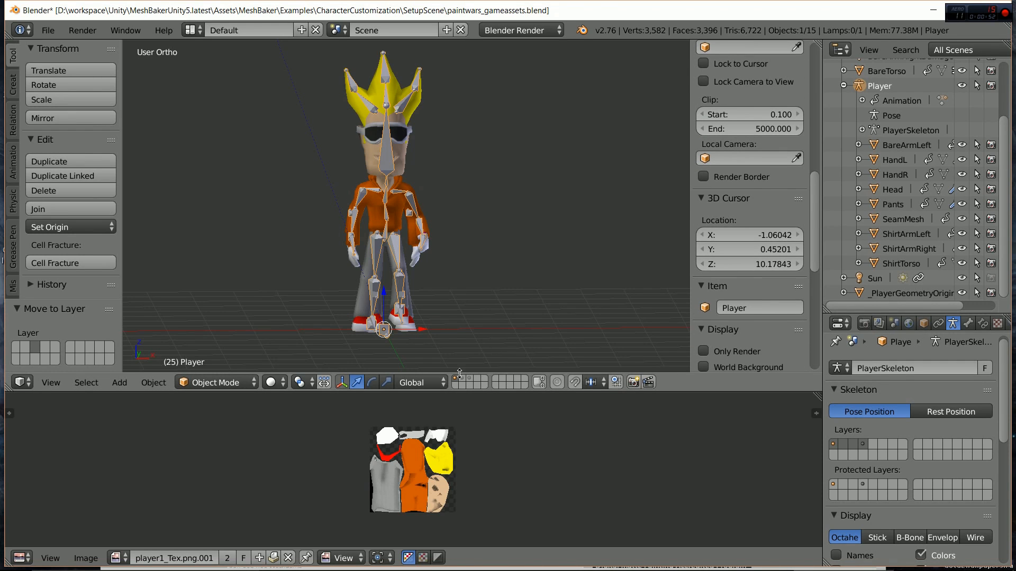
left_click(461, 380)
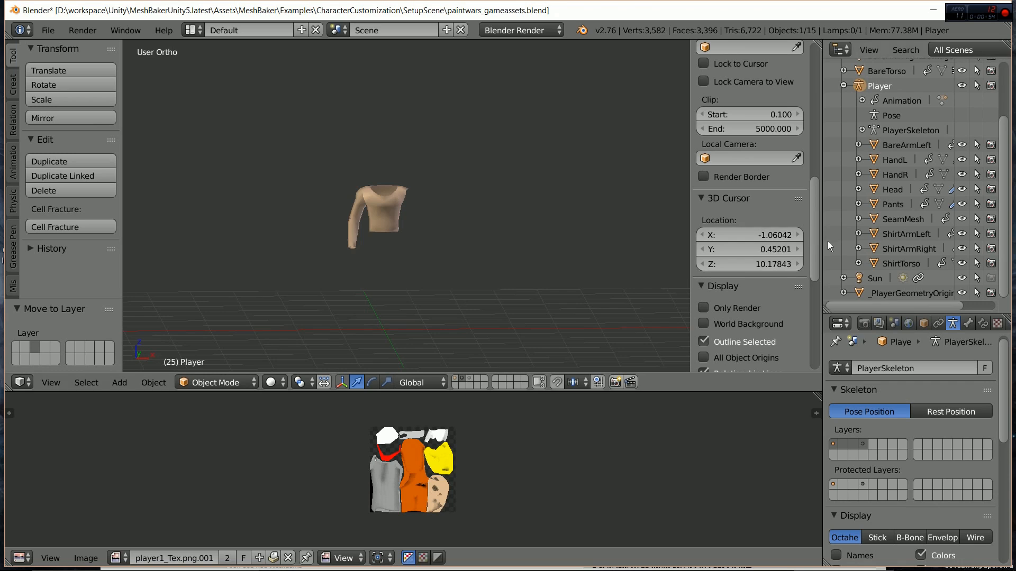
left_click_drag(815, 252, 820, 102)
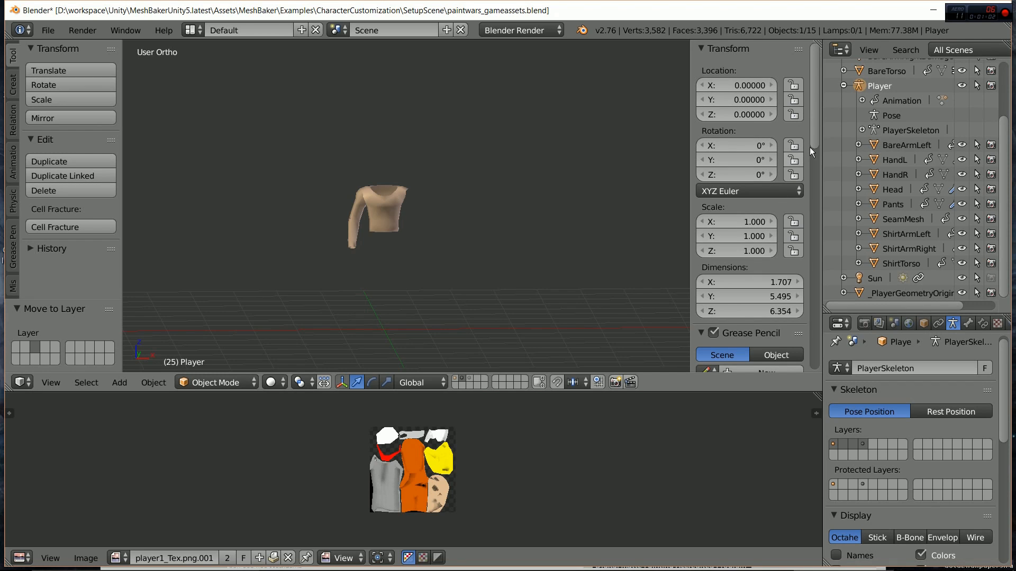
scroll(815, 141, "down", 2)
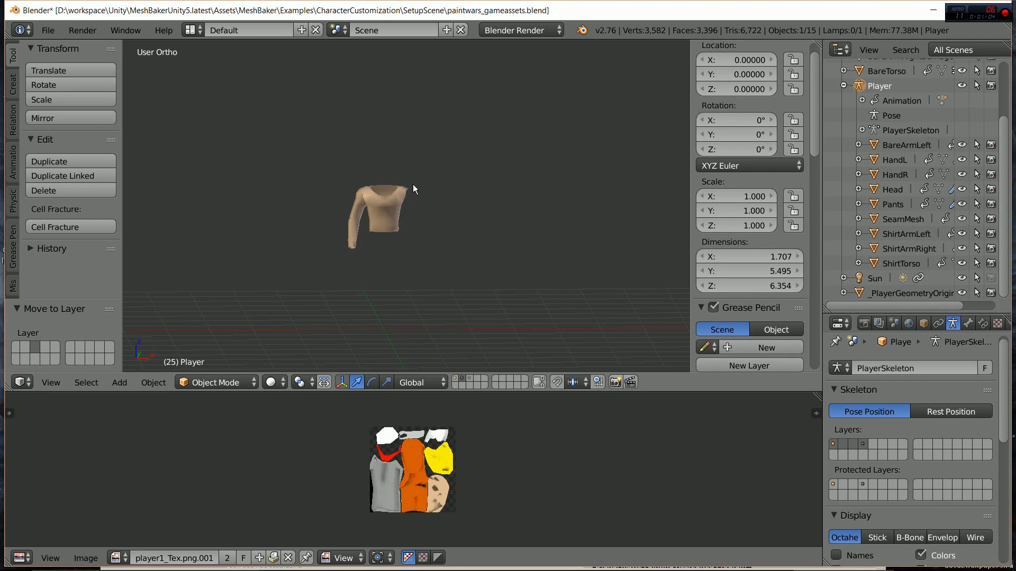
- Select the BareTorso mesh, then BareArmRightDamaged, and examine closely where the arm meets the torso
right_click(386, 201)
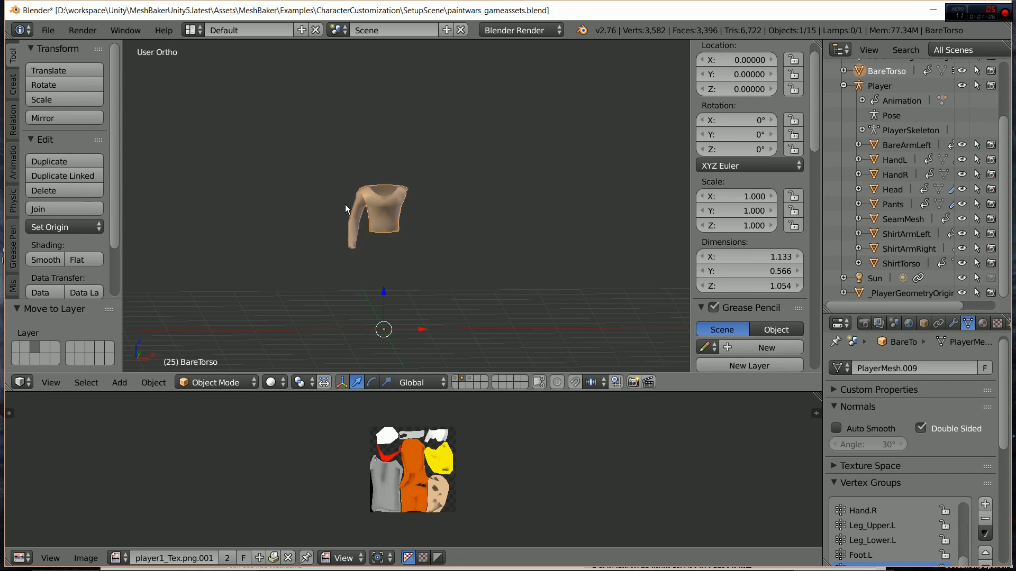
right_click(358, 212)
scroll(410, 228, "up", 6)
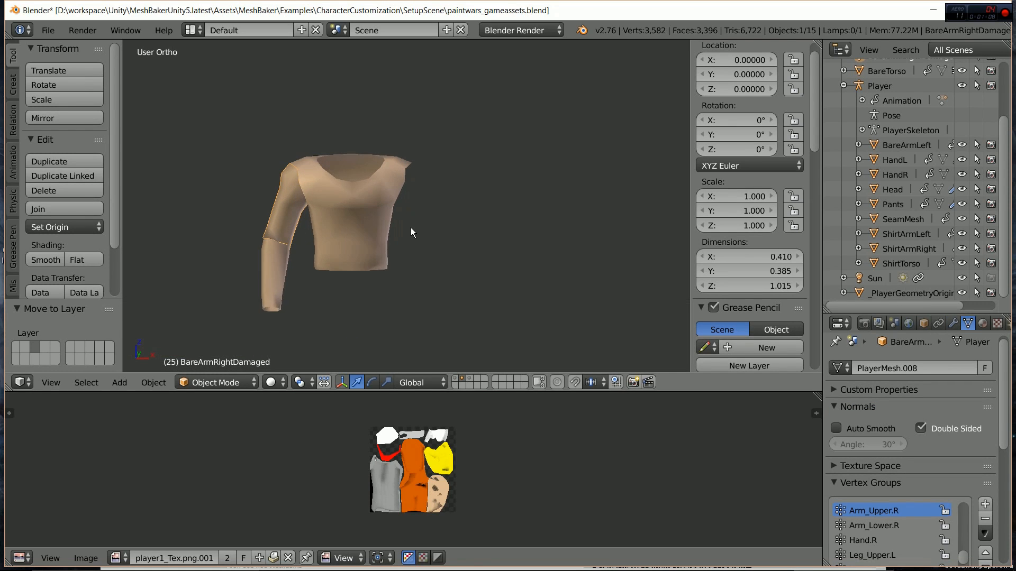
middle_click_drag(426, 249, 530, 236, "shift")
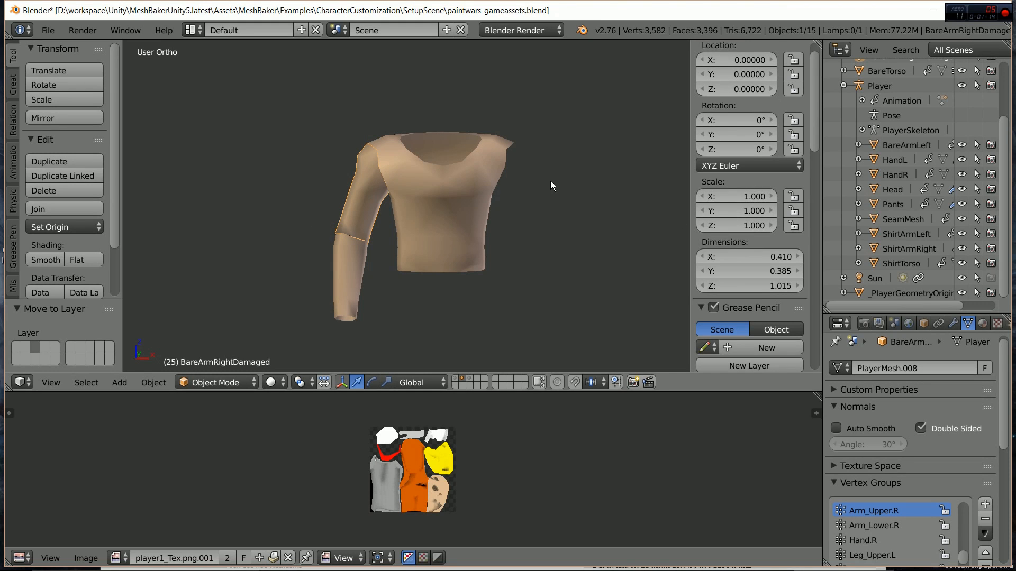
scroll(550, 181, "down", 2)
scroll(550, 181, "up", 2)
mouse_move(489, 294)
middle_mouse_down()
mouse_move(543, 286)
mouse_move(484, 285)
middle_mouse_up()
scroll(429, 261, "up", 4)
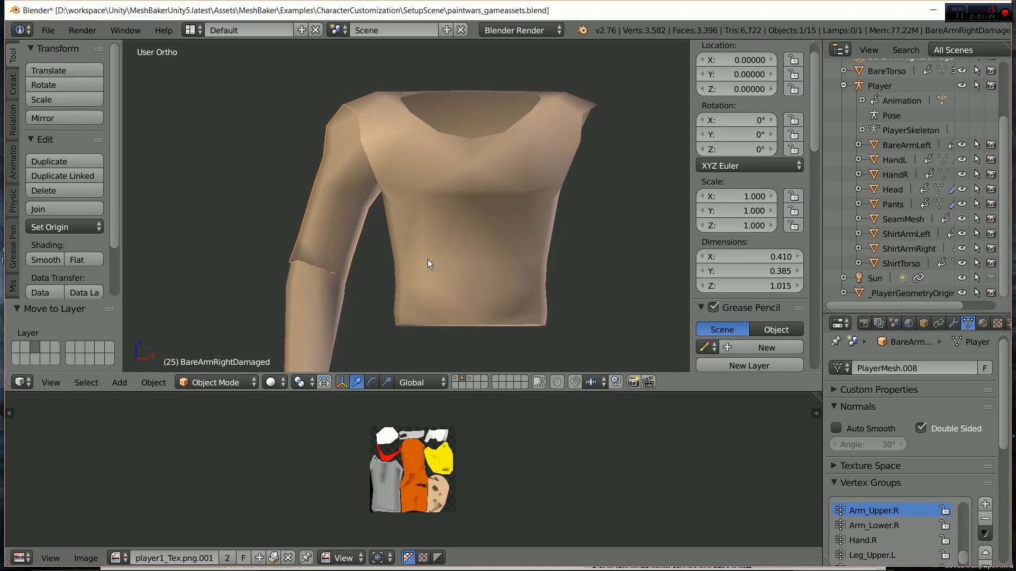
middle_click_drag(430, 256, 436, 284, "shift")
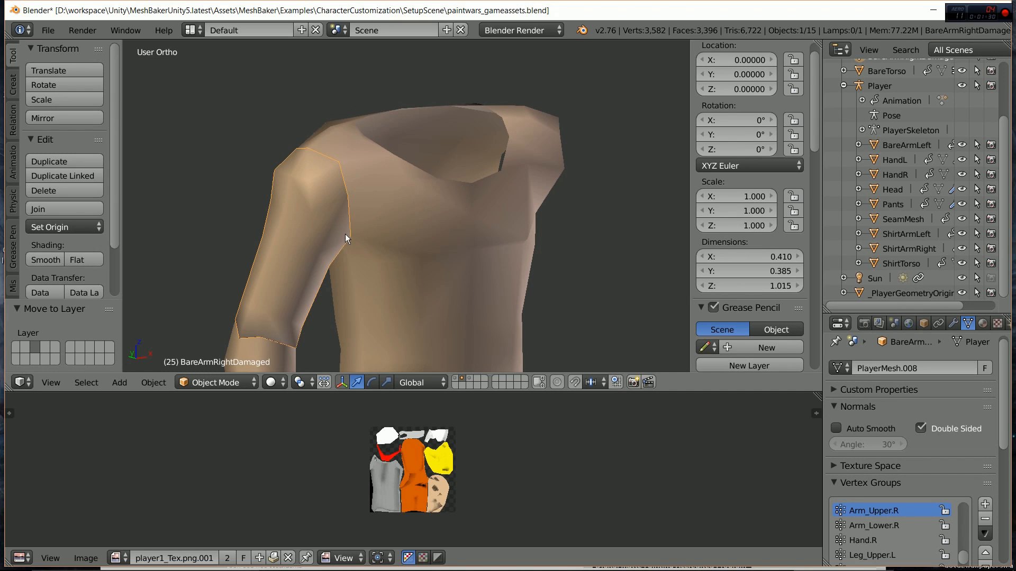
- View the BareArmRightDamaged mesh in Edit Mode, then leave it and open BareTorso in Edit Mode
key("Tab")
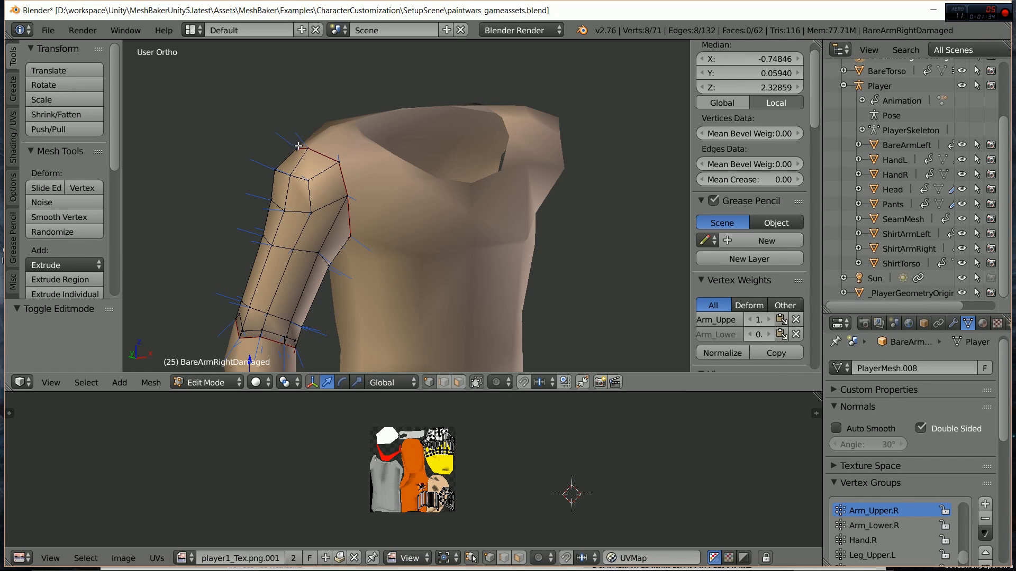
key("Tab")
right_click(379, 194)
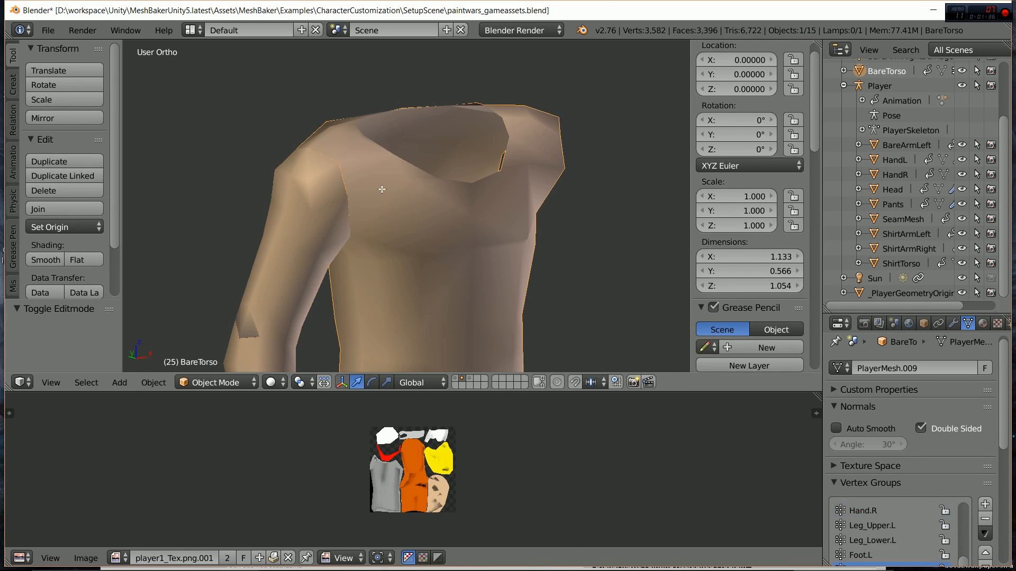
key("Tab")
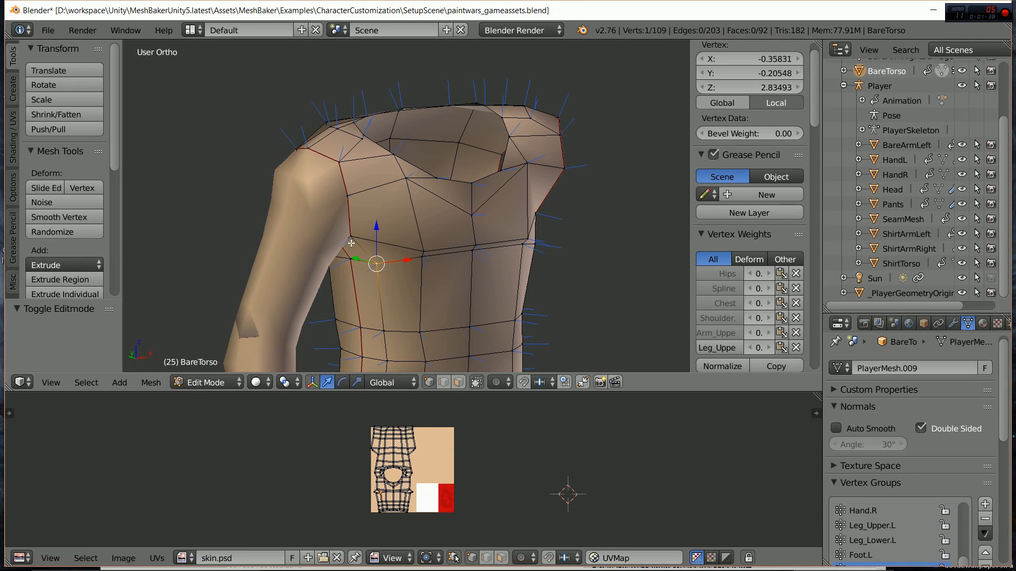
- Examine the BareTorso seam edges and vertex normals around the shoulder from several angles
scroll(354, 229, "up", 4)
middle_click_drag(335, 211, 404, 239, "shift")
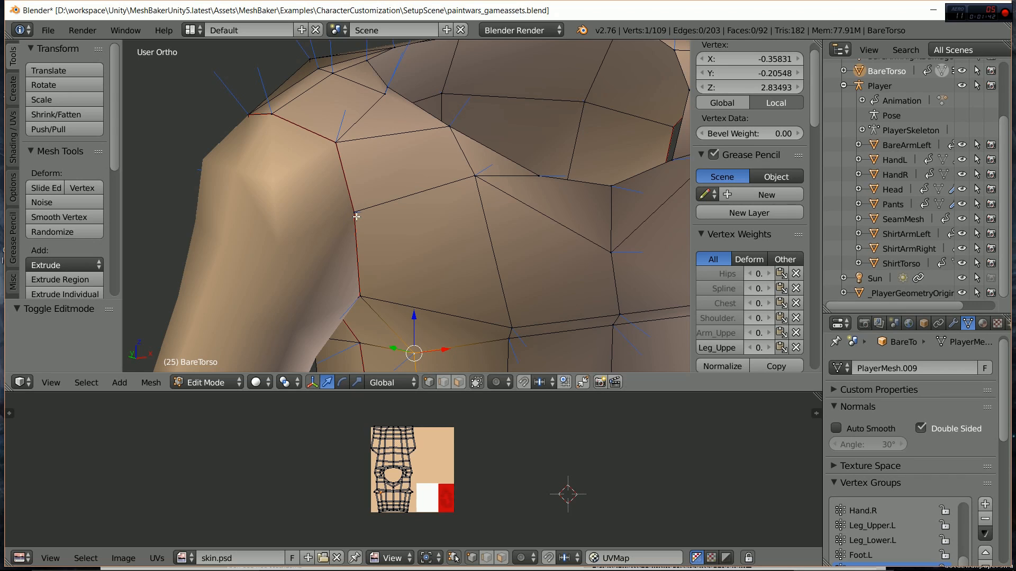
scroll(321, 149, "down", 4)
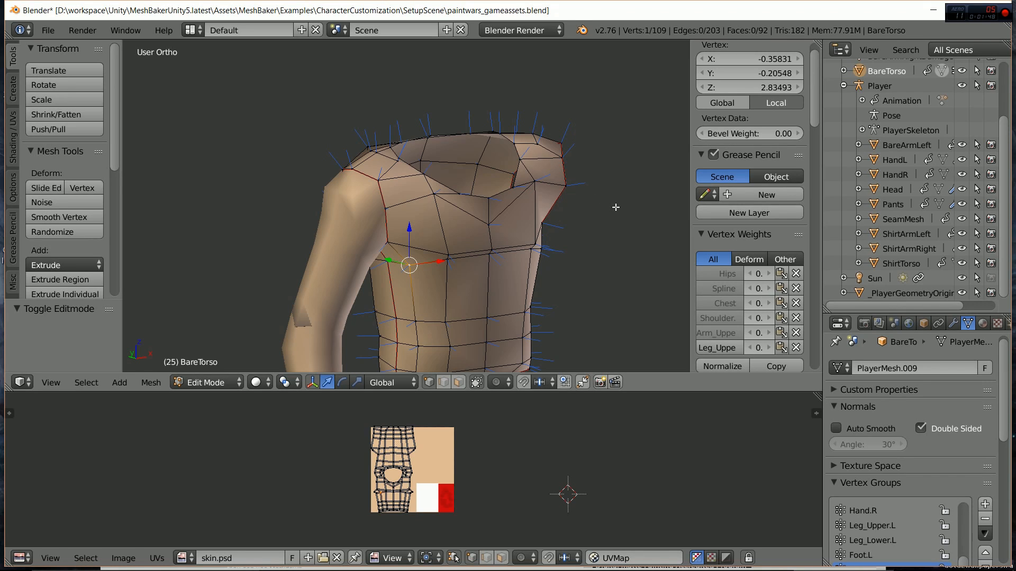
middle_click_drag(617, 200, 596, 219)
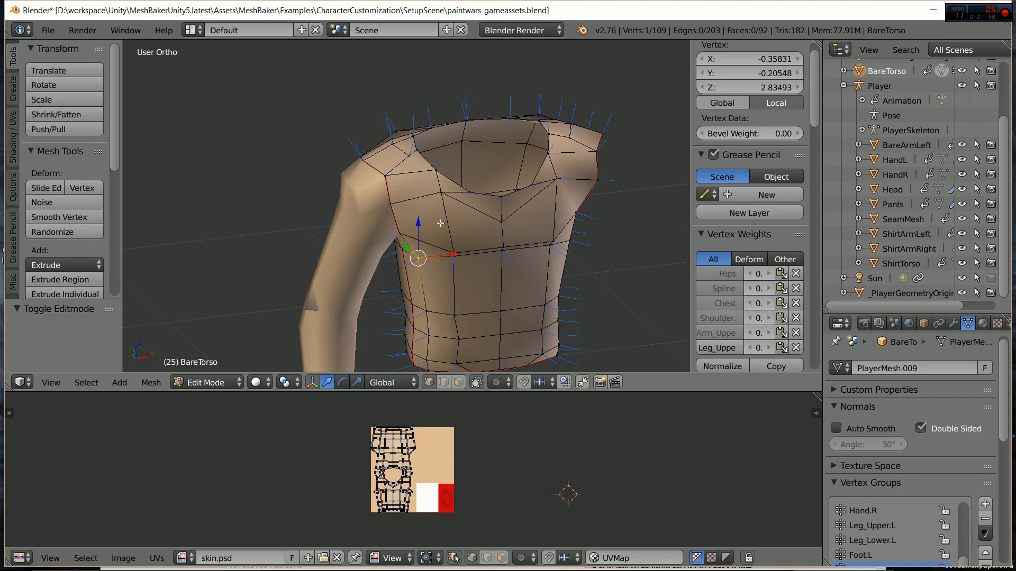
middle_click_drag(445, 231, 481, 233)
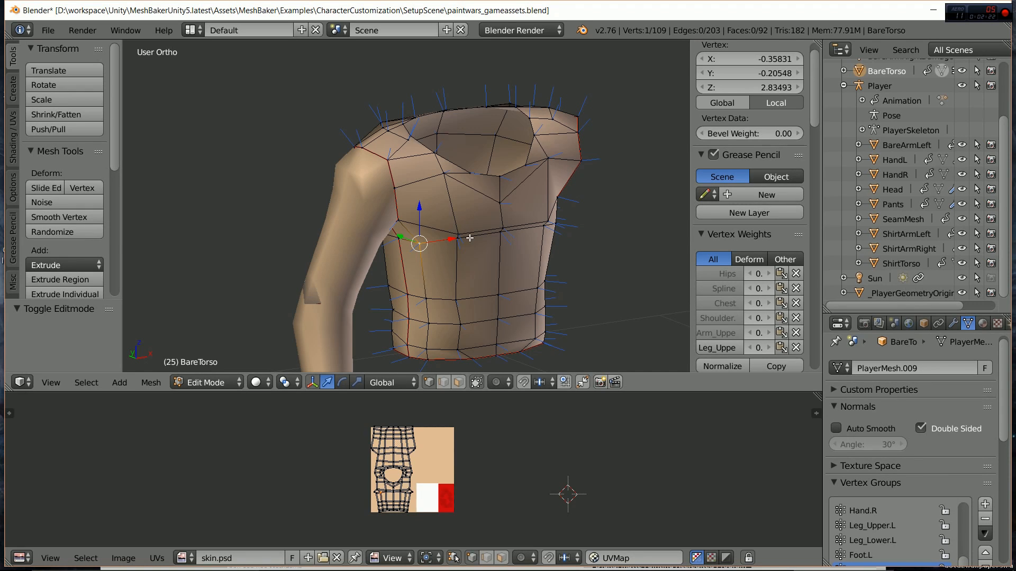
scroll(394, 185, "up", 2)
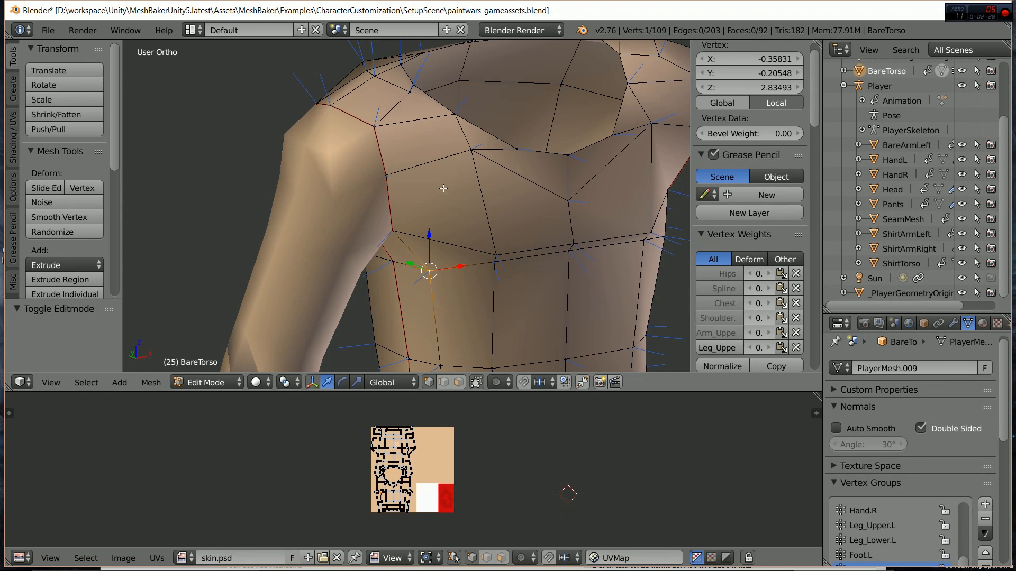
scroll(446, 195, "down", 2)
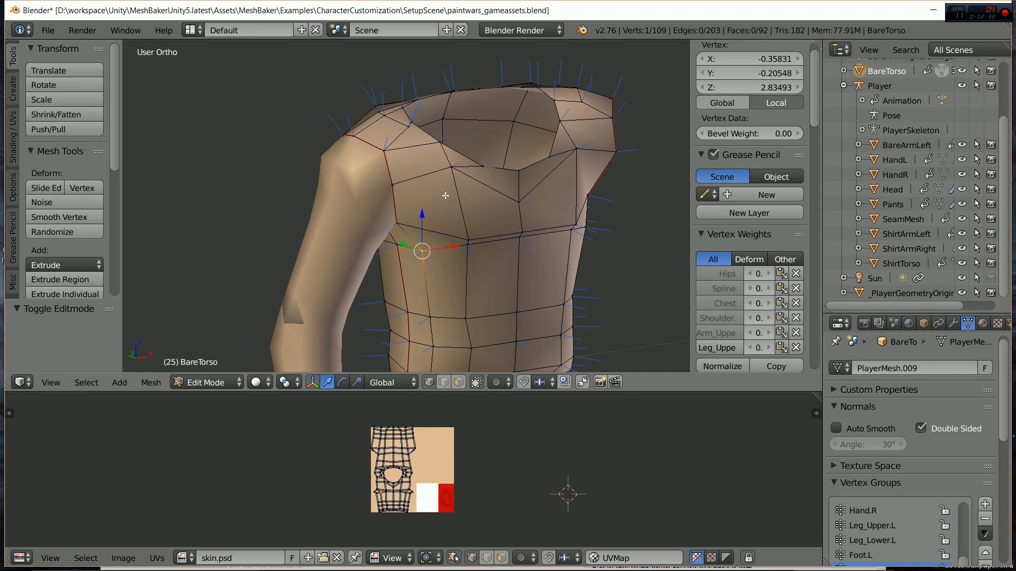
mouse_move(453, 222)
middle_mouse_down()
mouse_move(456, 210)
mouse_move(471, 220)
middle_mouse_up()
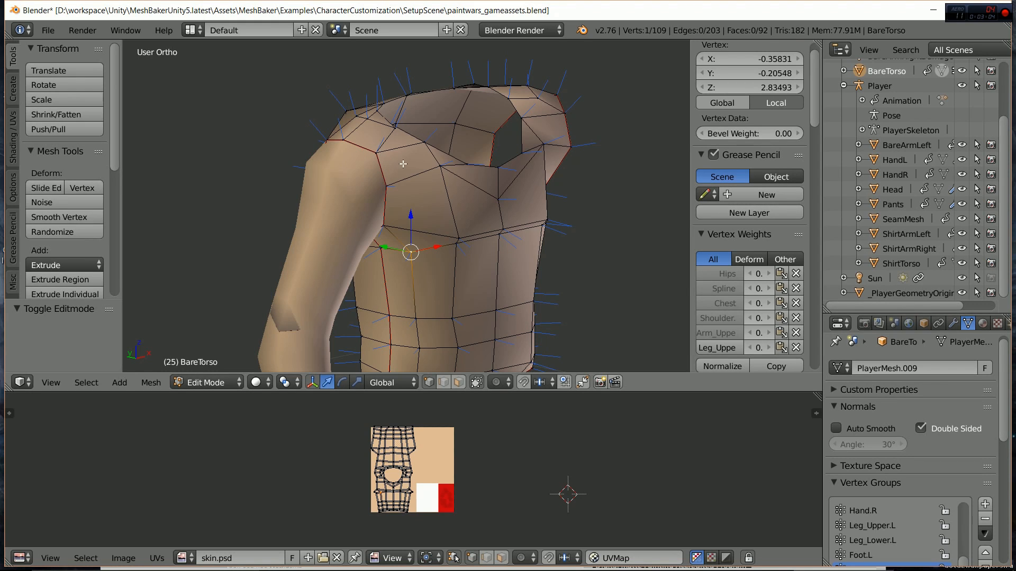
middle_click_drag(495, 230, 478, 221)
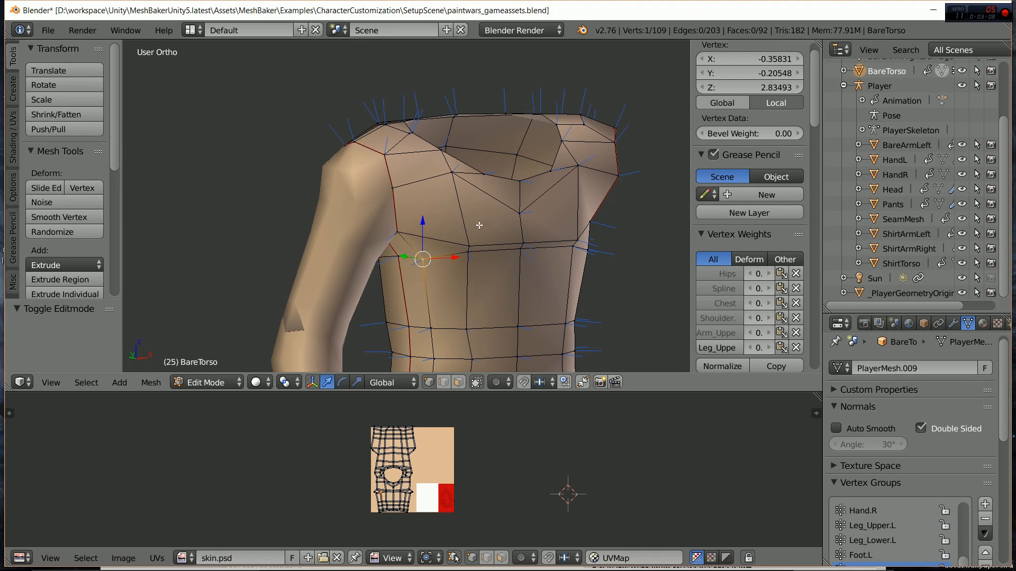
scroll(479, 224, "up", 2)
scroll(479, 224, "down", 3)
middle_click_drag(482, 224, 489, 223)
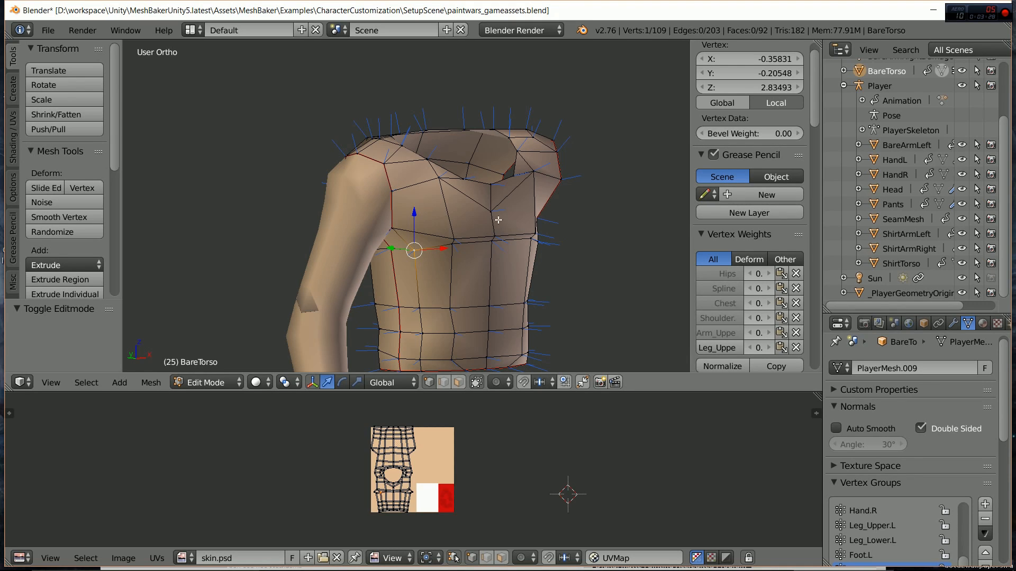
middle_click_drag(529, 223, 507, 222)
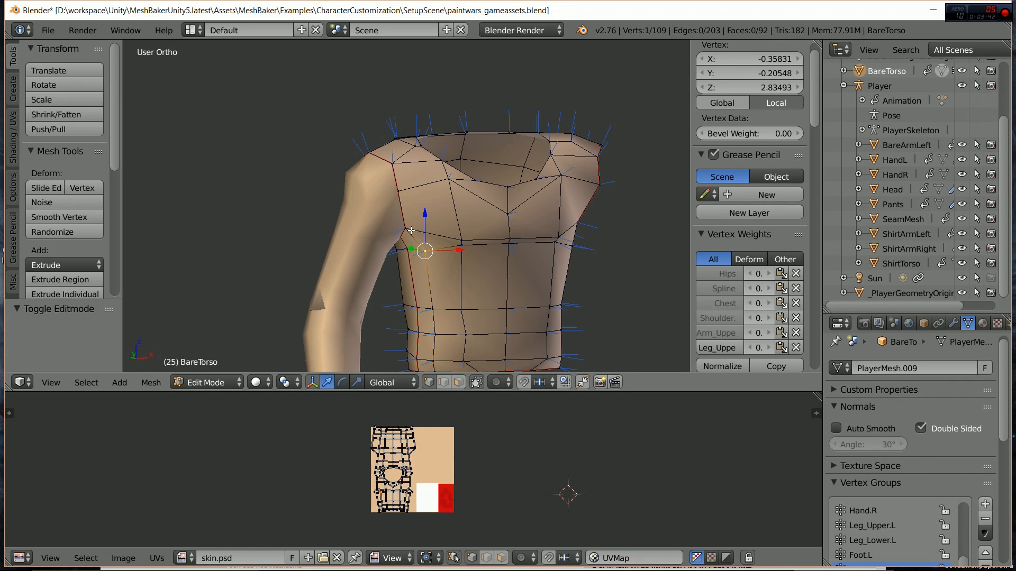
- Select the BareTorso seam vertex on top of the shoulder, where the torso meets the damaged right arm
scroll(411, 231, "up", 4)
middle_click_drag(413, 225, 449, 305, "shift")
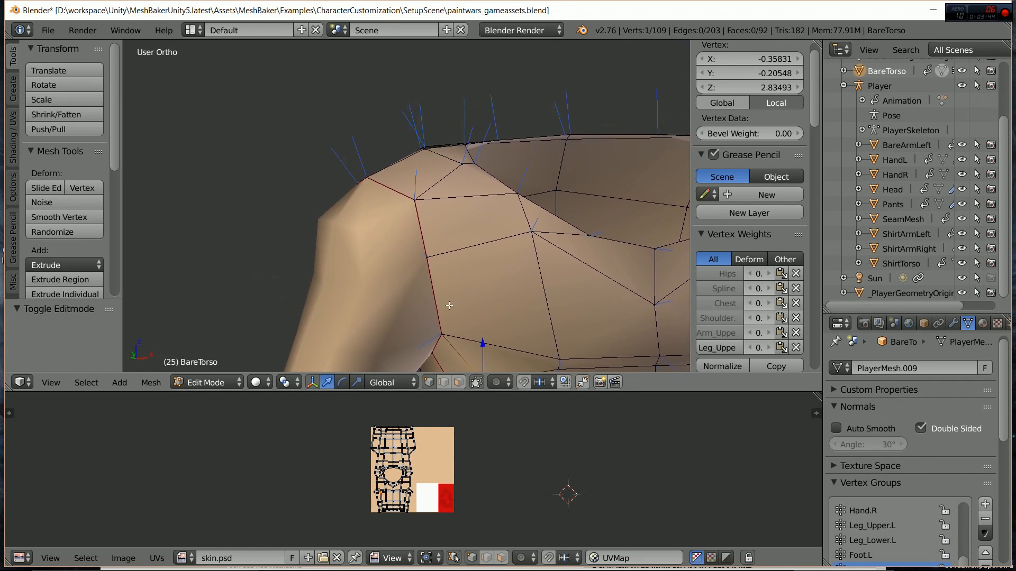
middle_click_drag(462, 226, 471, 242)
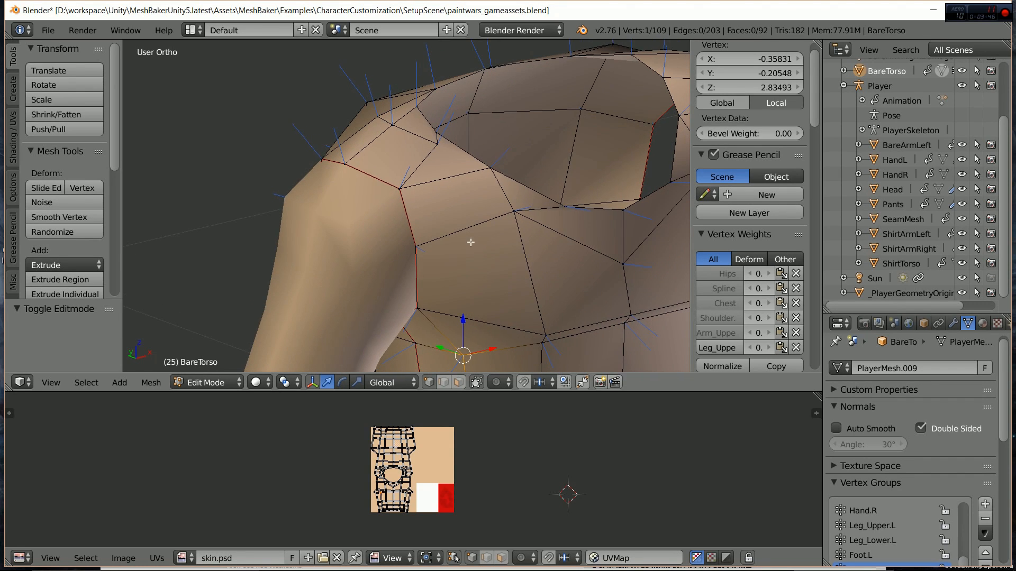
scroll(438, 274, "up", 3)
scroll(442, 264, "down", 2)
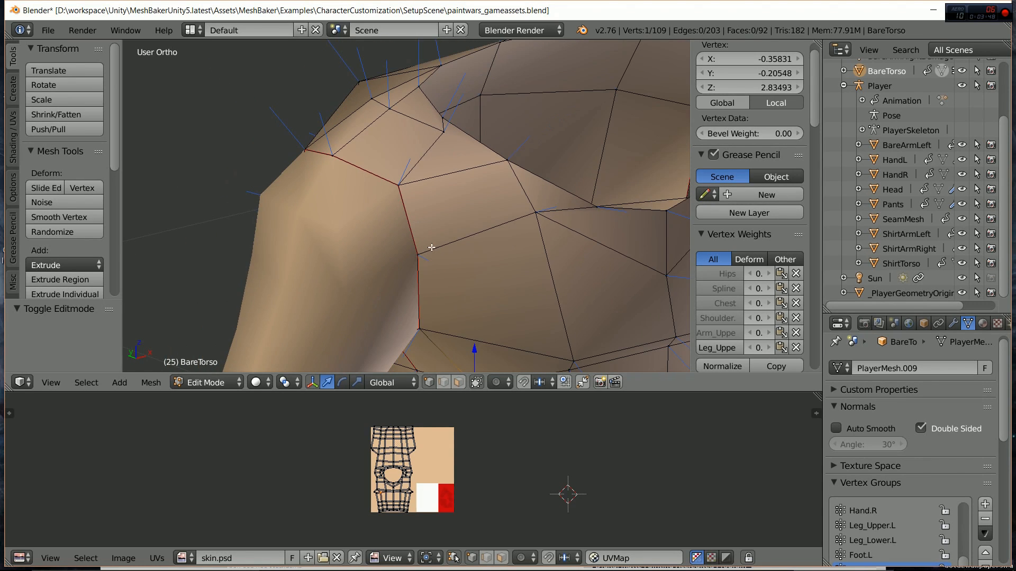
right_click(332, 155)
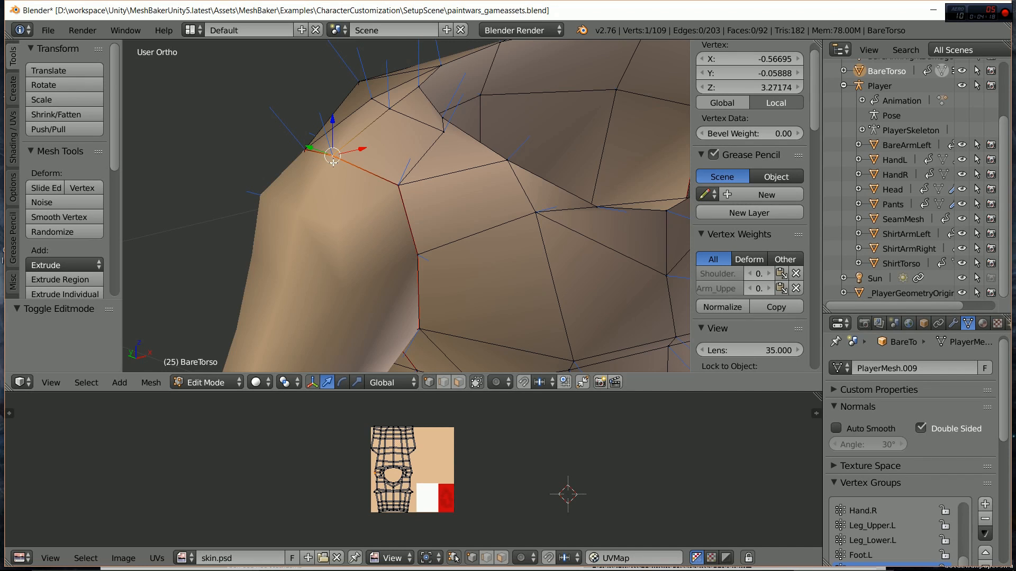
- Compare the shoulder seam vertices and normals of BareTorso and BareArmRightDamaged by viewing each mesh alternately in Edit Mode
key("Tab")
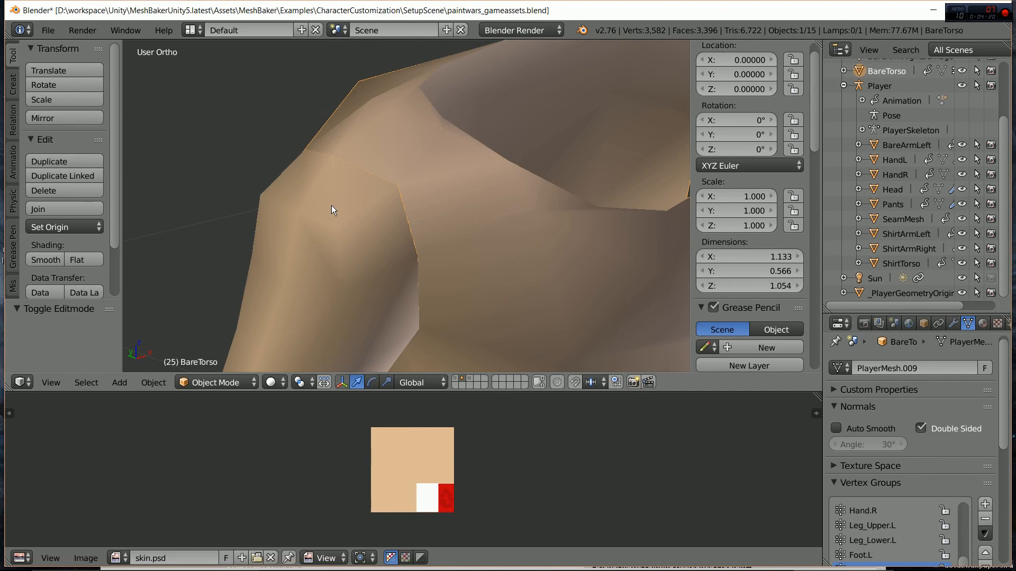
right_click(331, 205)
key("Tab")
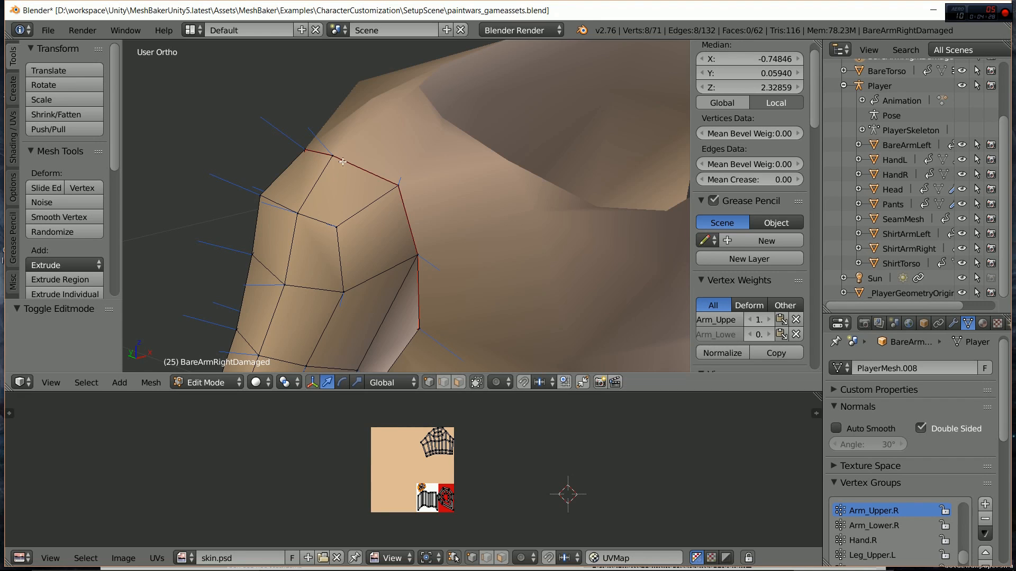
key("Tab")
right_click(379, 147)
key("Tab")
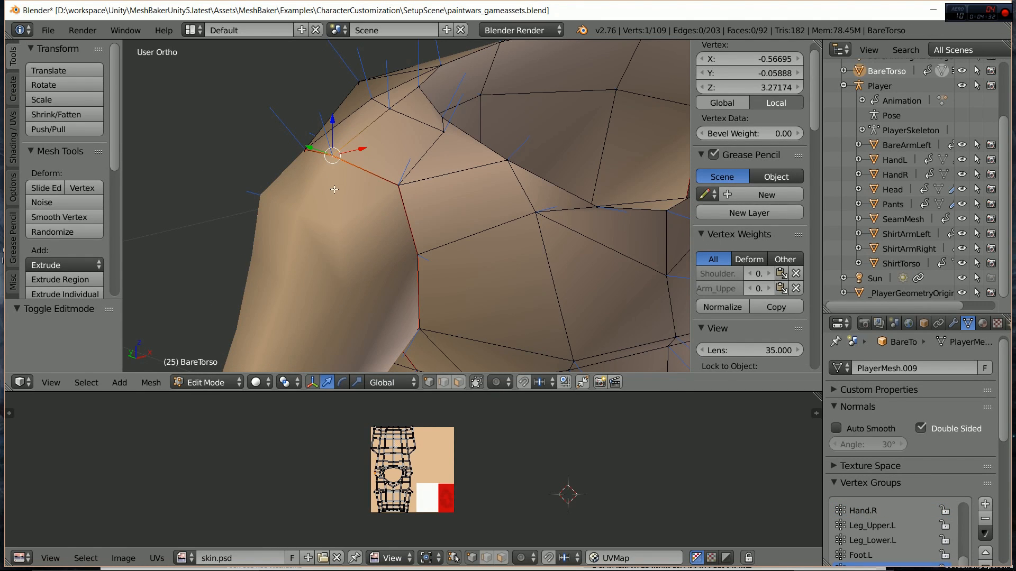
key("Tab")
key("Tab")
key("Tab")
right_click(335, 184)
key("Tab")
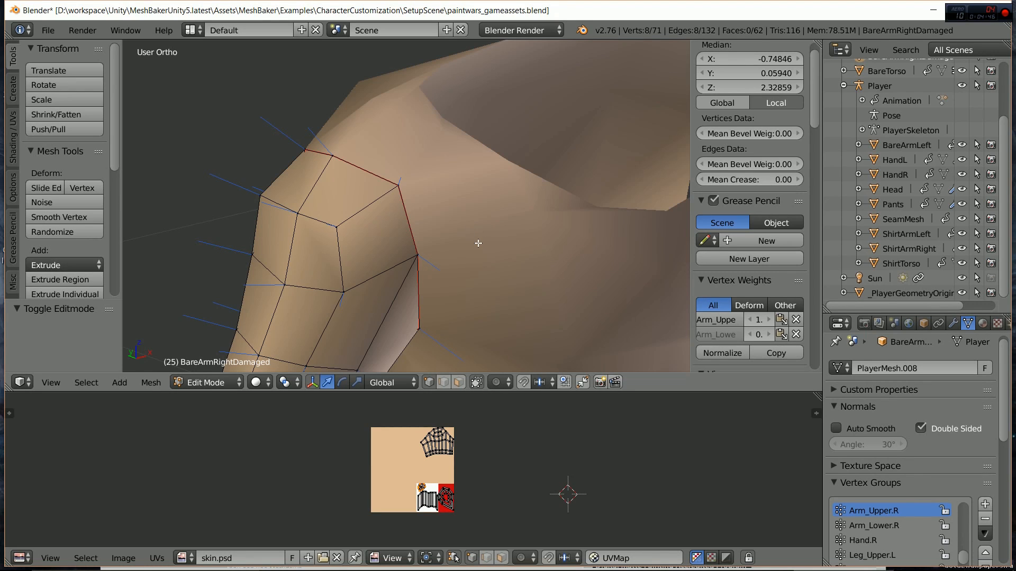
- Leave Edit Mode on BareArmRightDamaged and display the third layer with the complete character
scroll(478, 242, "down", 1)
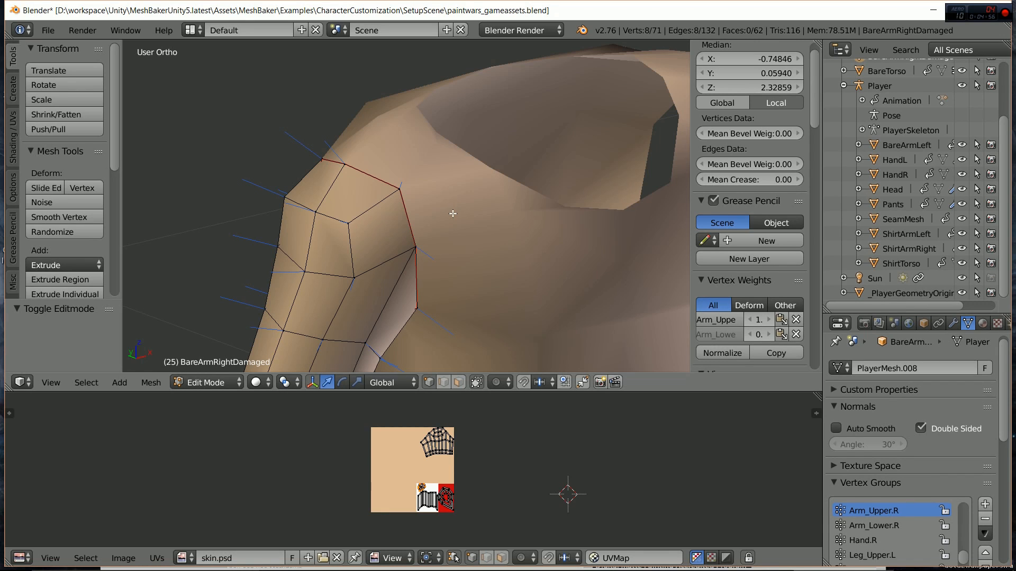
scroll(449, 214, "down", 3)
mouse_move(480, 266)
middle_mouse_down("shift")
mouse_move(448, 216)
mouse_move(439, 234)
mouse_move(489, 228)
middle_mouse_up("shift")
scroll(448, 216, "down", 1)
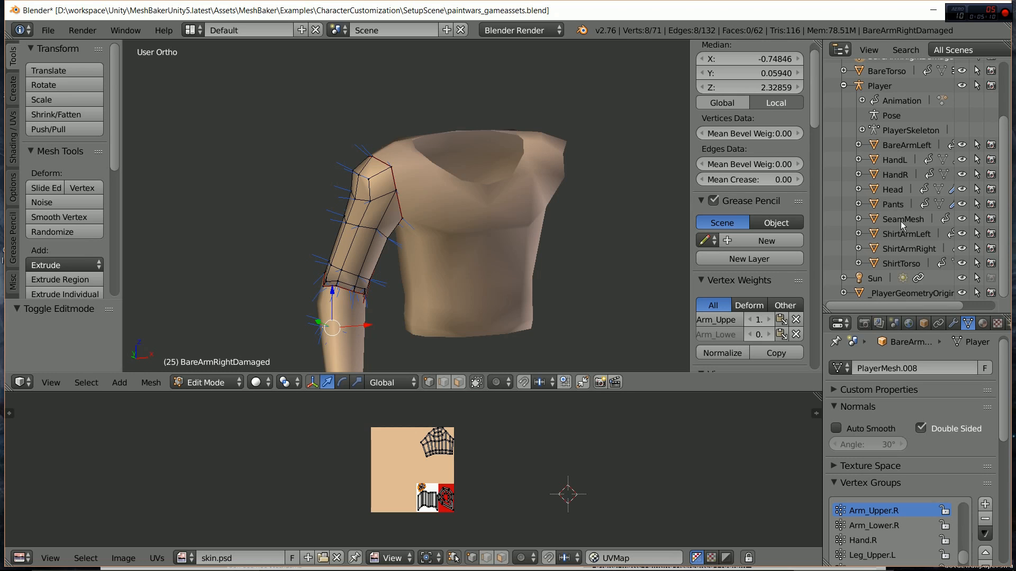
key("Tab")
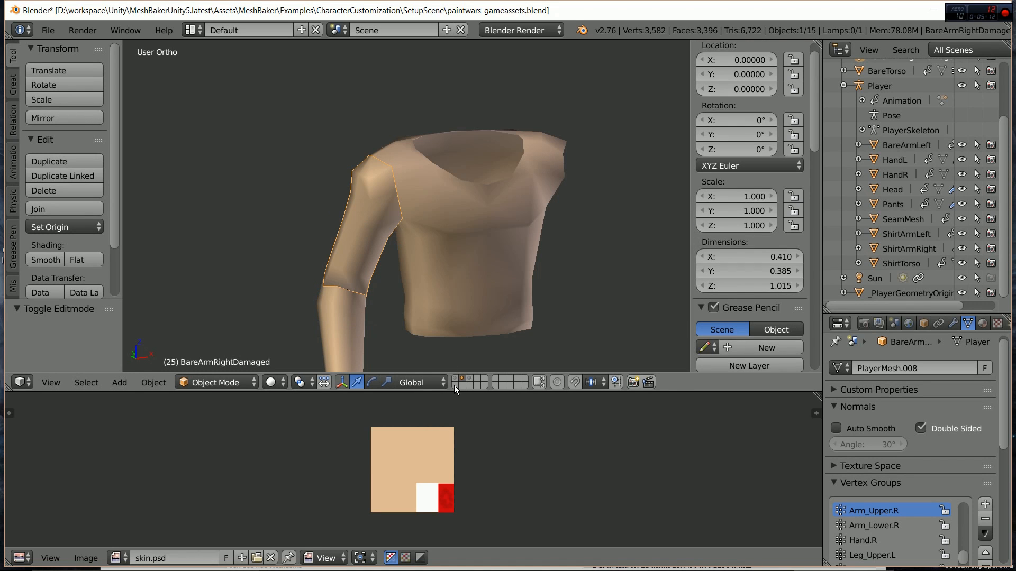
left_click(468, 382)
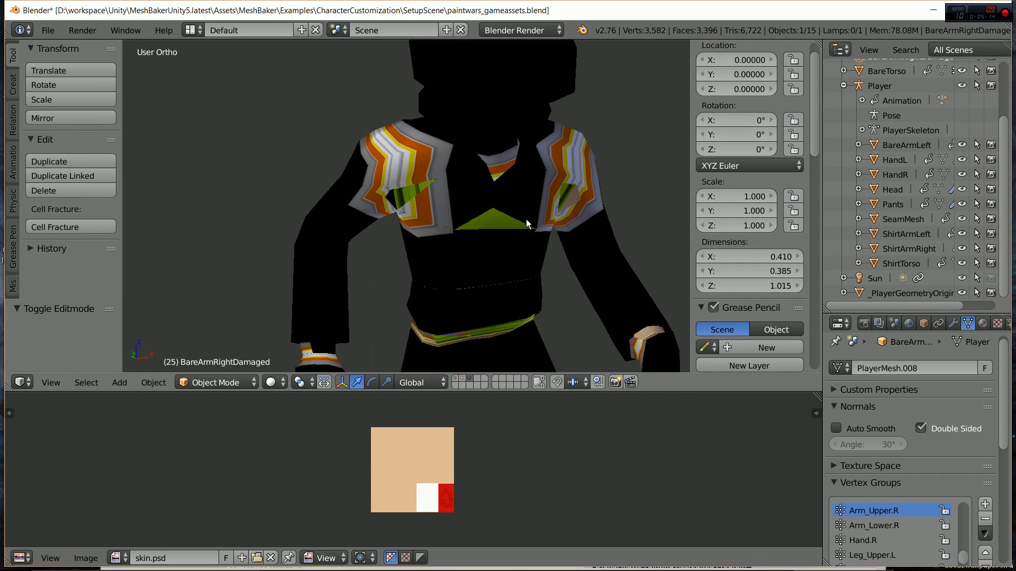
scroll(526, 219, "down", 6)
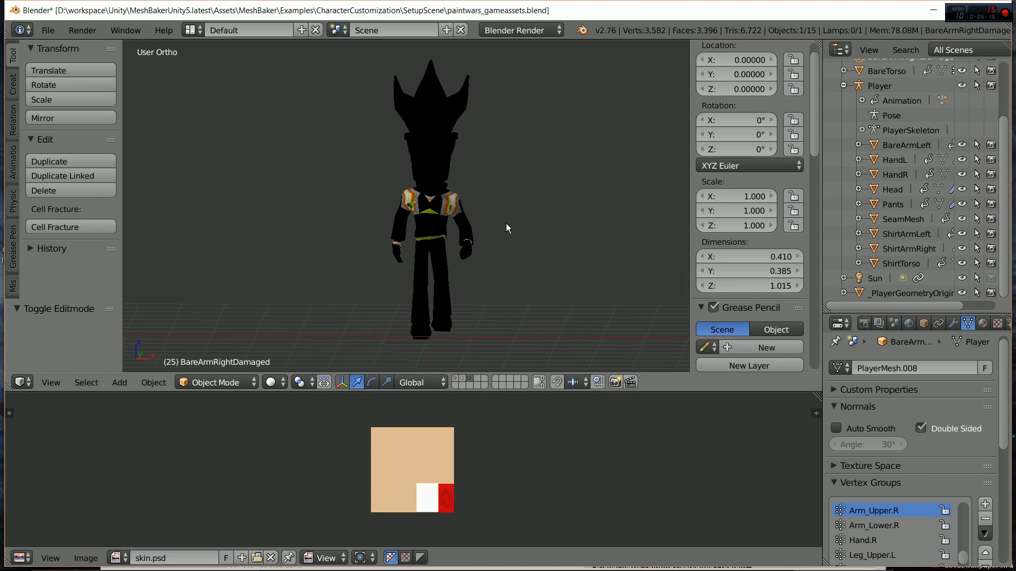
middle_click_drag(520, 227, 423, 288, "shift")
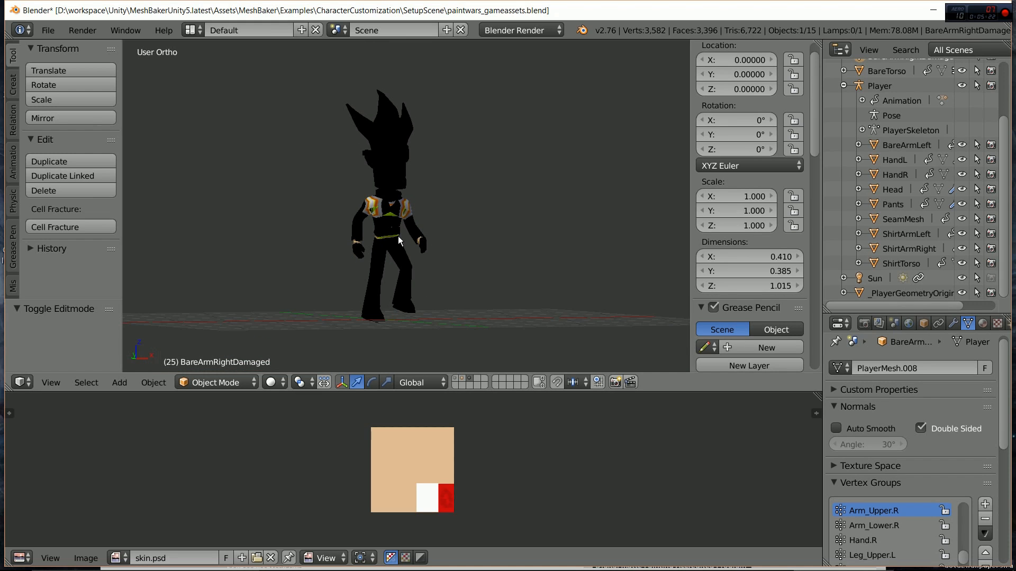
- Set the viewport shading to Wireframe and get a closer view of the character's torso and arms
left_click(282, 386)
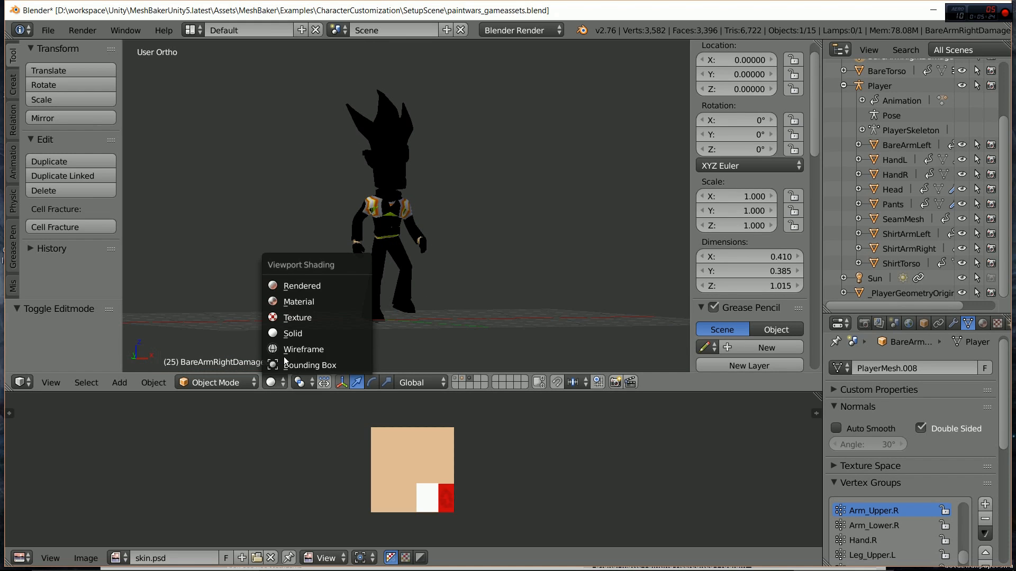
left_click(288, 350)
scroll(499, 309, "up", 4)
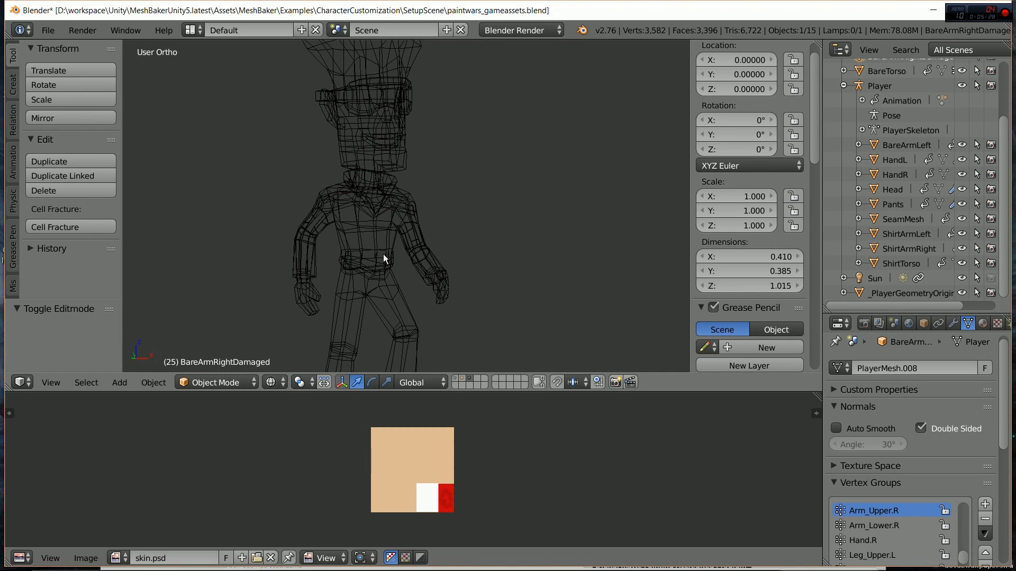
scroll(384, 248, "up", 3)
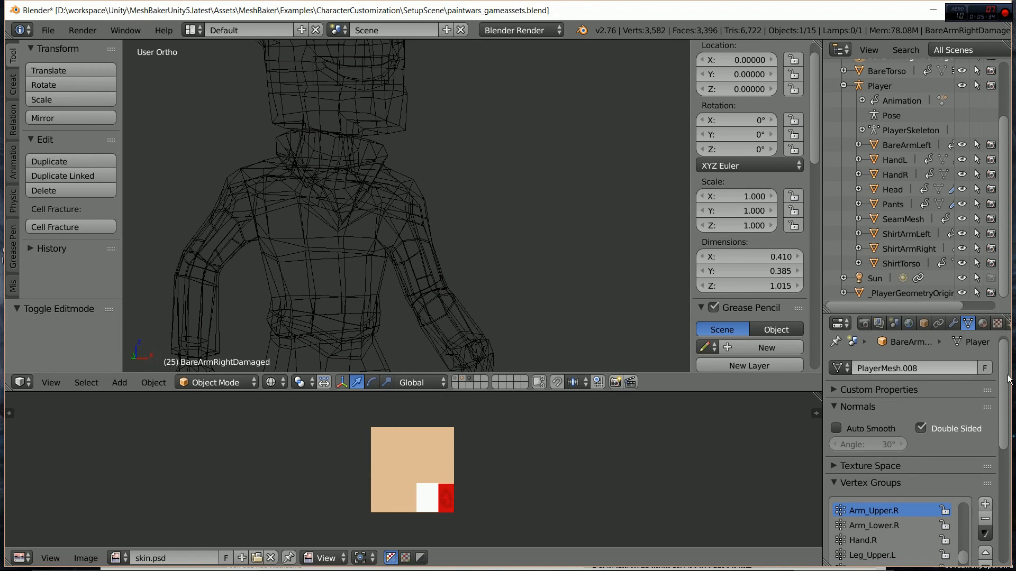
- Look through the mesh's vertex groups, then select SeamMesh and open it in Edit Mode
scroll(987, 459, "down", 5)
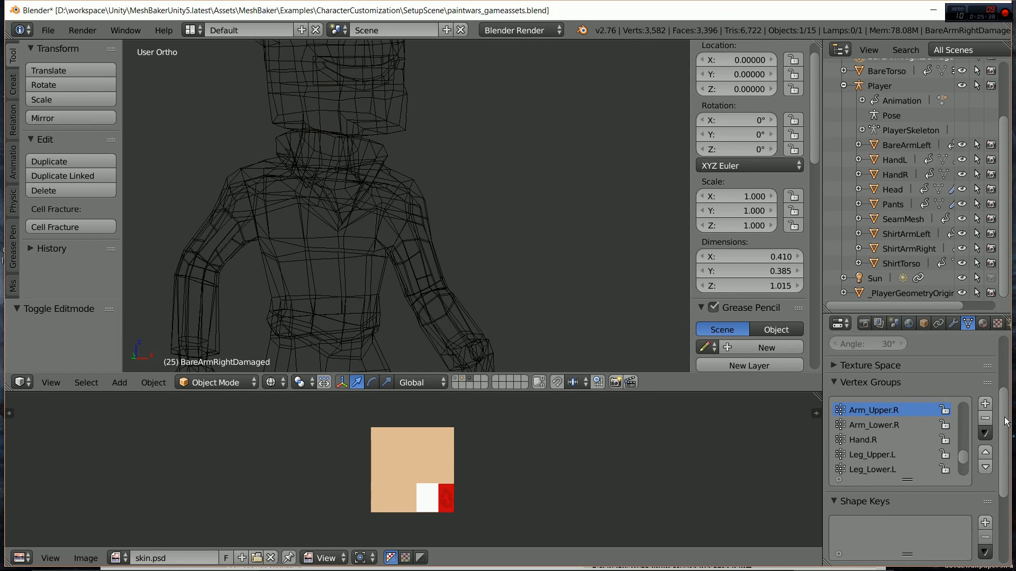
mouse_move(1008, 424)
left_mouse_down()
mouse_move(1004, 476)
mouse_move(997, 420)
left_mouse_up()
mouse_move(961, 466)
left_mouse_down()
mouse_move(965, 485)
mouse_move(956, 410)
mouse_move(963, 486)
mouse_move(955, 448)
left_mouse_up()
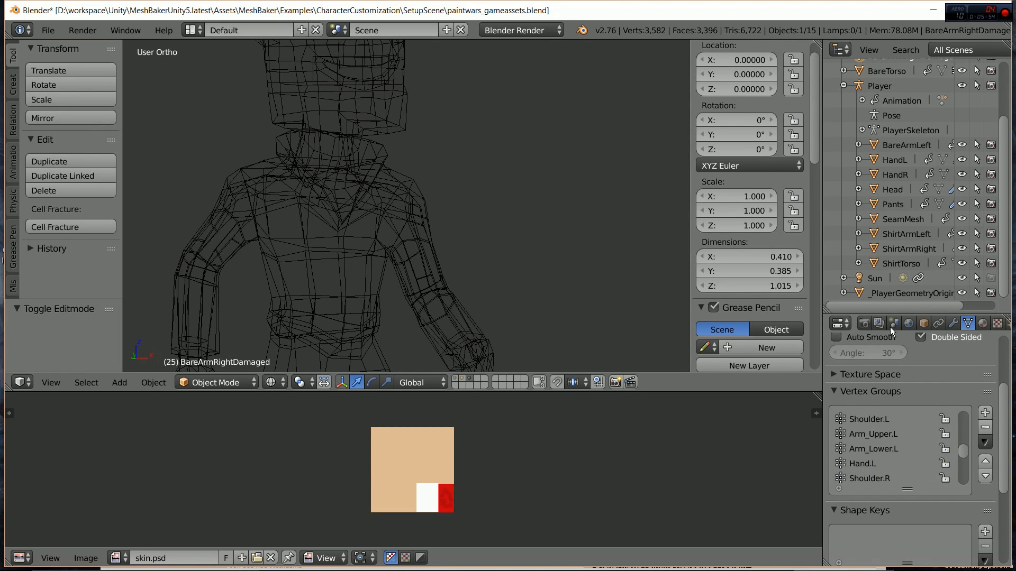
left_click(911, 220)
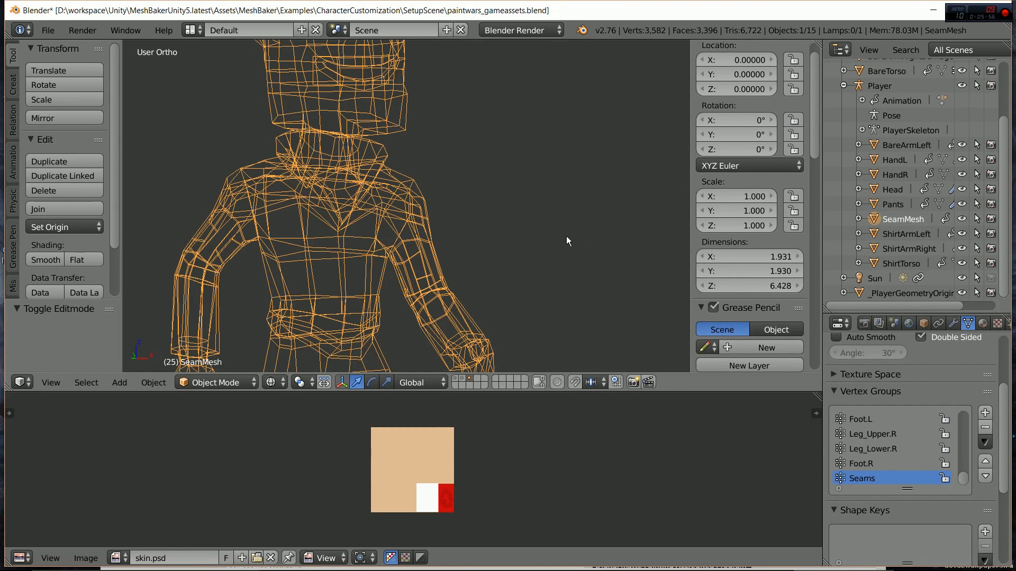
scroll(556, 239, "down", 3)
key("Tab")
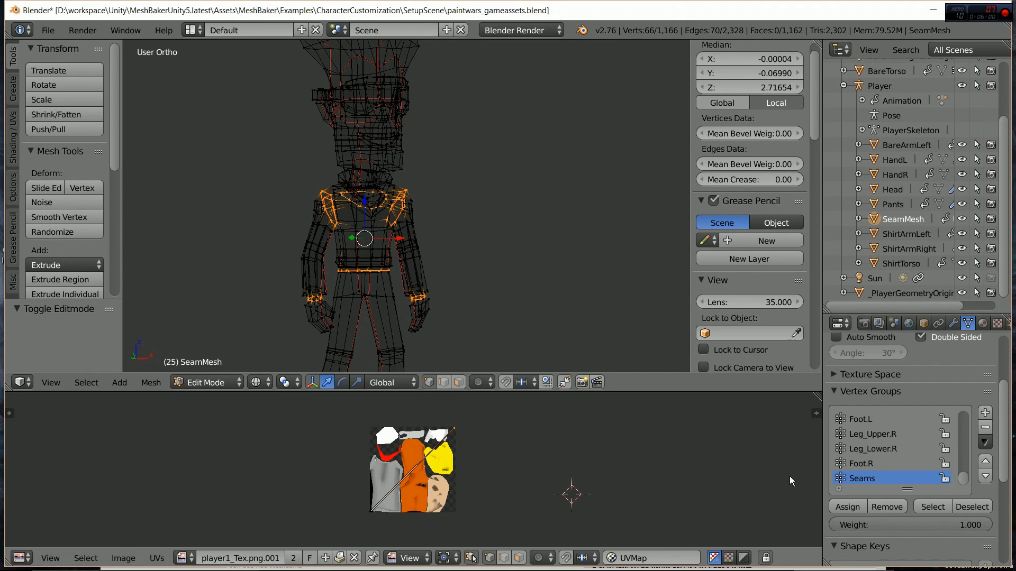
- Examine the selected seam loops of SeamMesh around both shoulders up close
mouse_move(481, 281)
middle_mouse_down()
mouse_move(468, 272)
mouse_move(494, 263)
mouse_move(467, 279)
middle_mouse_up()
scroll(467, 279, "up", 5)
middle_click_drag(401, 267, 575, 278, "shift")
scroll(426, 274, "up", 3)
middle_click_drag(426, 274, 353, 183)
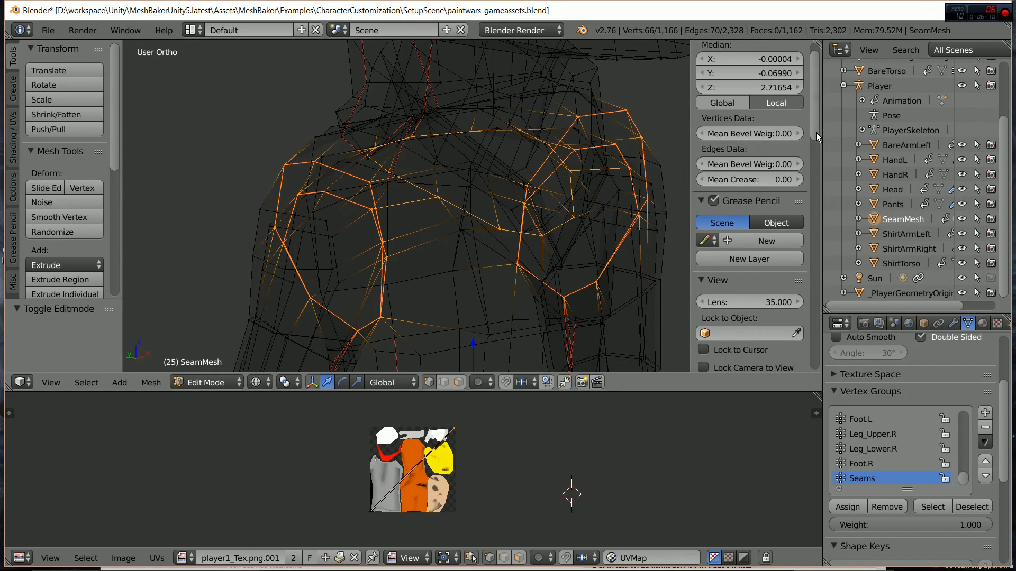
- Display the vertex normals of SeamMesh to inspect them, then hide them again
left_click_drag(819, 137, 826, 303)
scroll(721, 304, "down", 7)
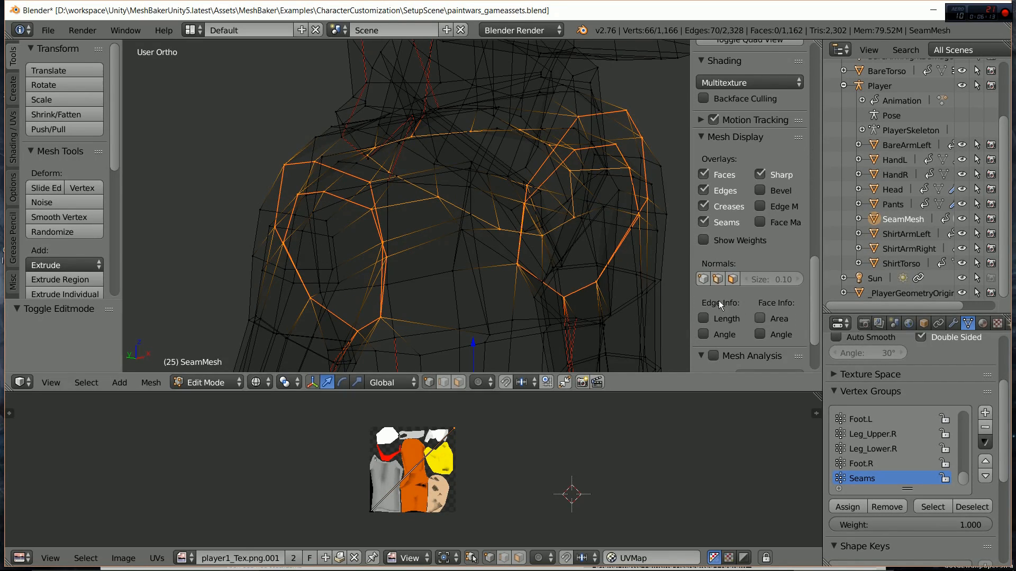
left_click(703, 279)
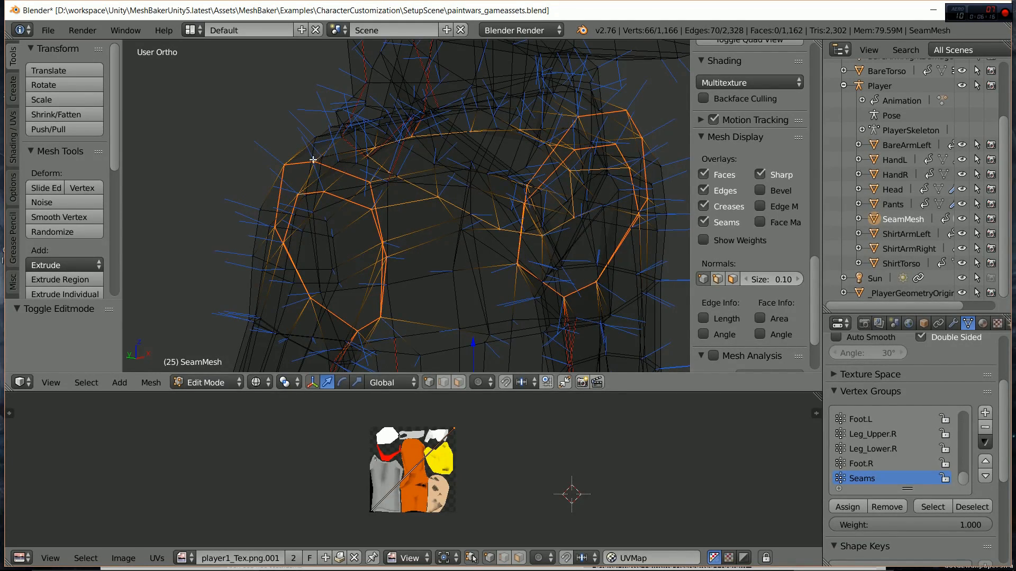
left_click(703, 279)
scroll(815, 306, "down", 4)
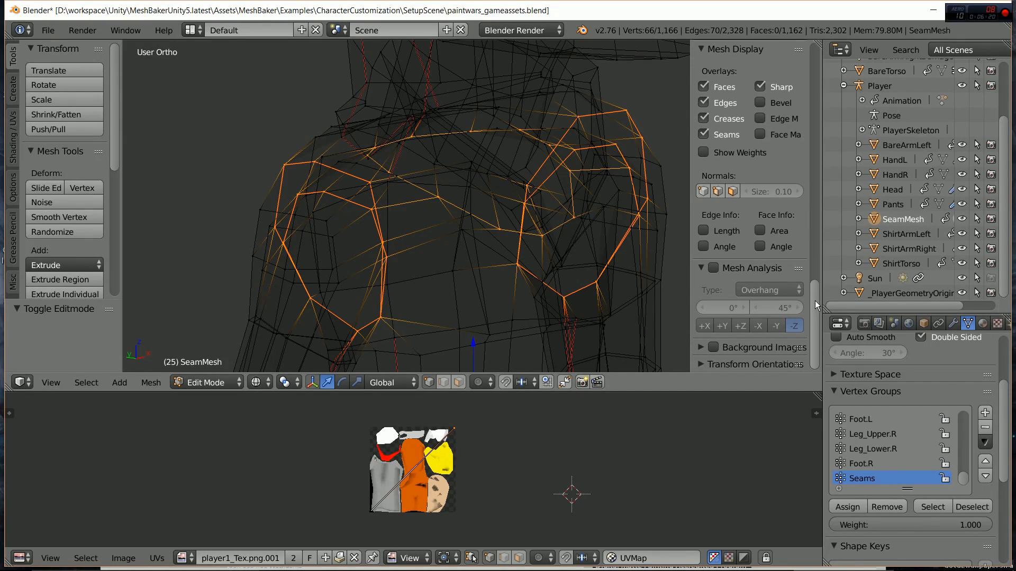
- Examine the selected seam loops of SeamMesh at the neck, shoulders, waist and wrists from the front
scroll(469, 204, "down", 5)
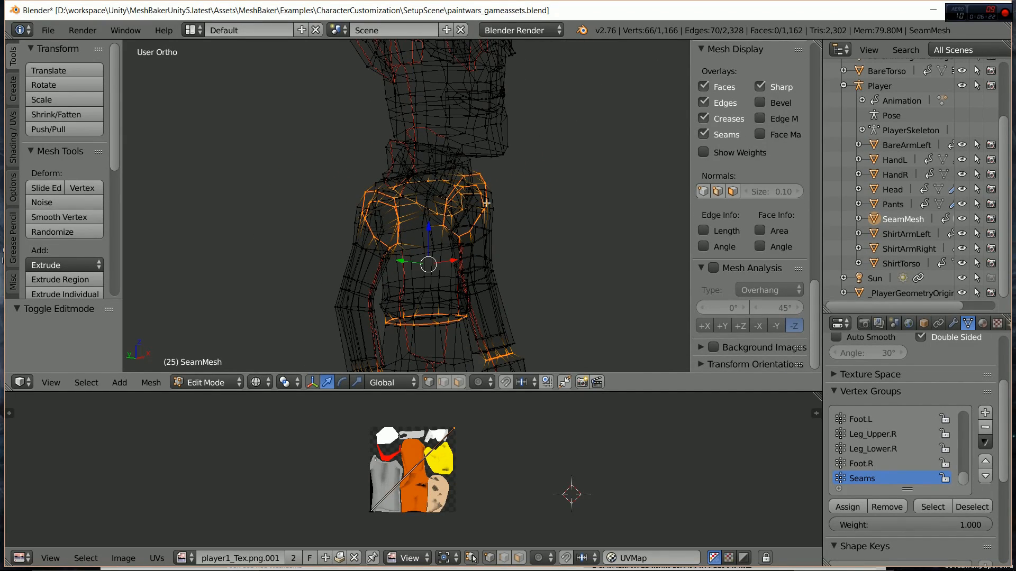
middle_click_drag(486, 203, 445, 199)
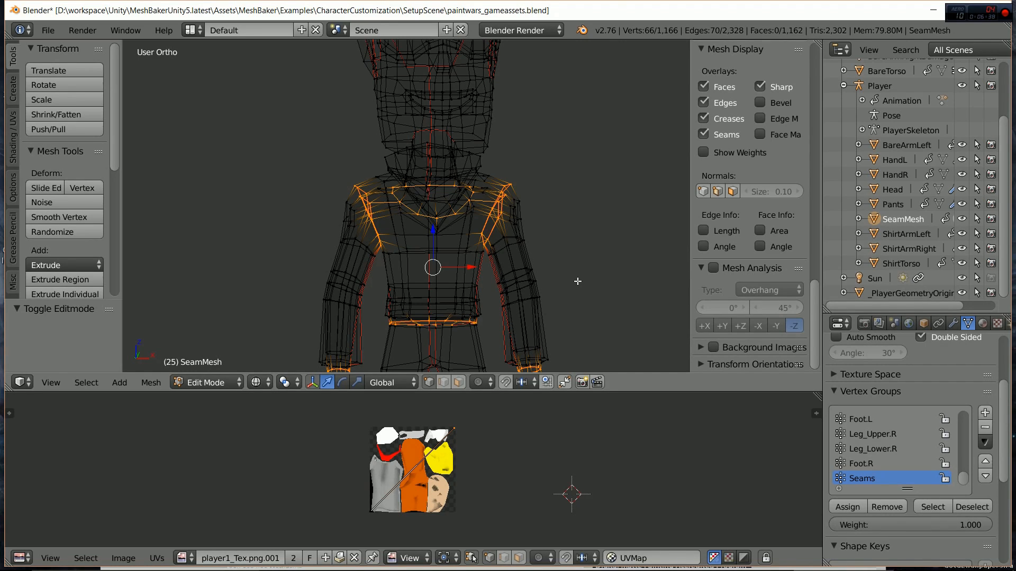
scroll(578, 279, "down", 1)
middle_click_drag(579, 279, 562, 201, "shift")
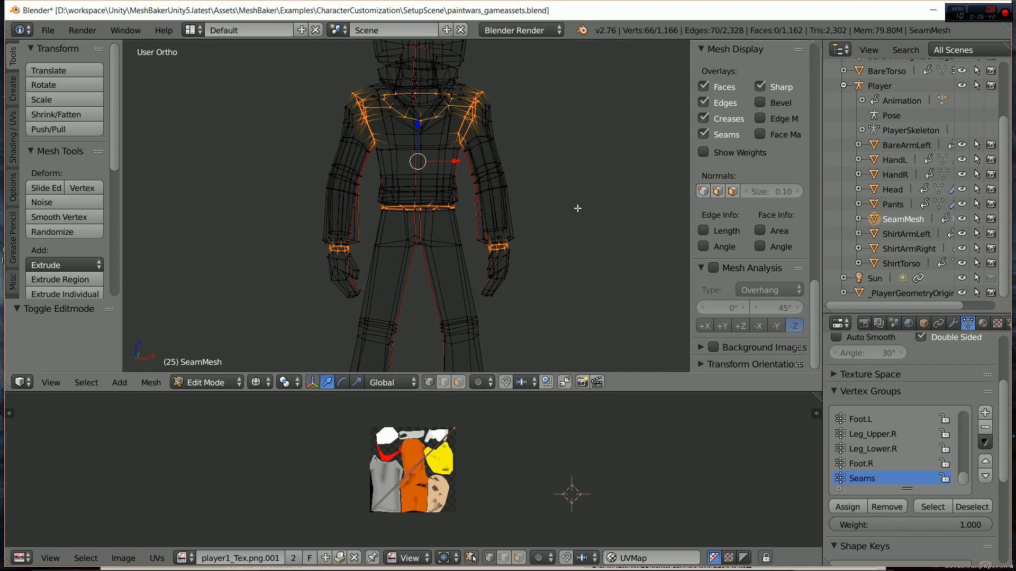
- Enlarge the UV/Image Editor area and view the whole player1_Tex.png.001 texture in it
scroll(557, 470, "up", 3)
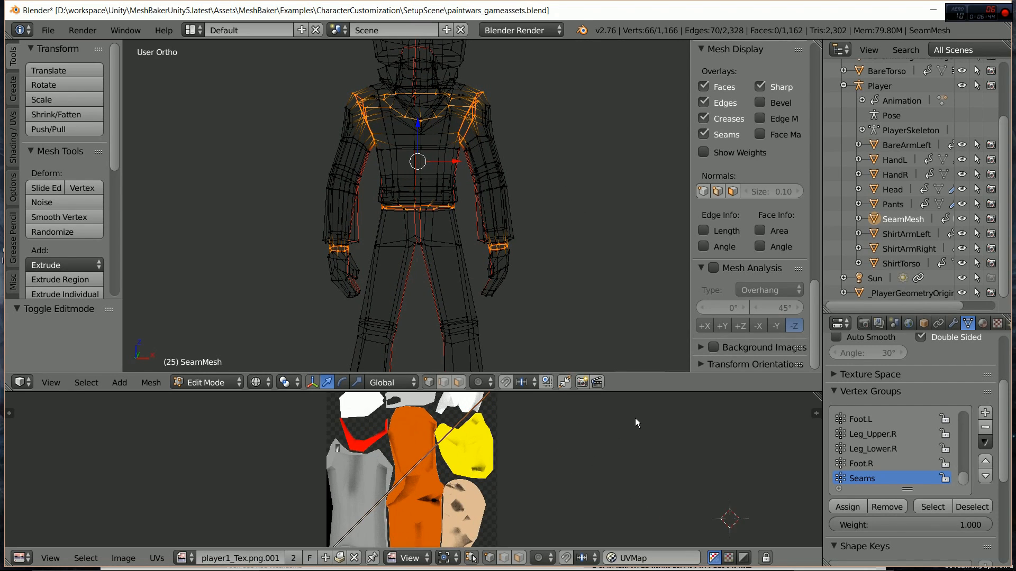
left_click_drag(642, 392, 639, 255)
scroll(580, 387, "down", 3)
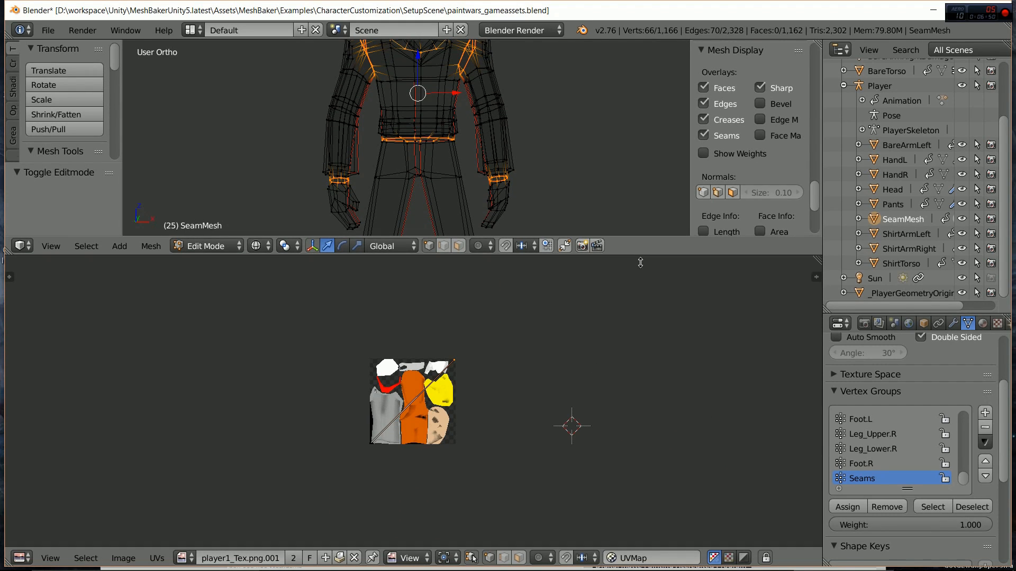
left_click_drag(640, 255, 640, 302)
scroll(624, 422, "up", 3)
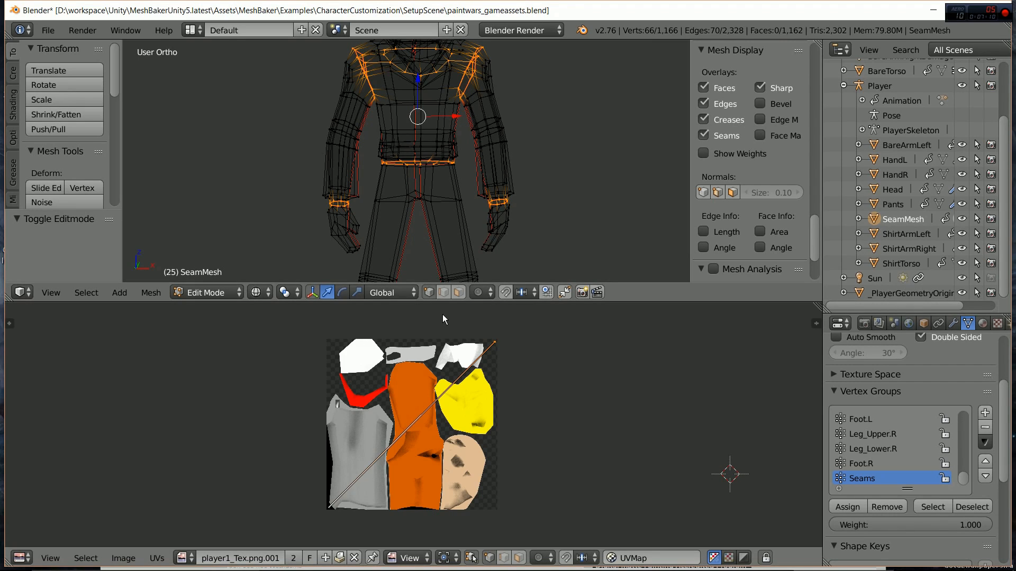
- Select all vertices of SeamMesh and examine the mesh's UV layout over the texture
scroll(529, 238, "down", 1)
scroll(531, 236, "down", 4)
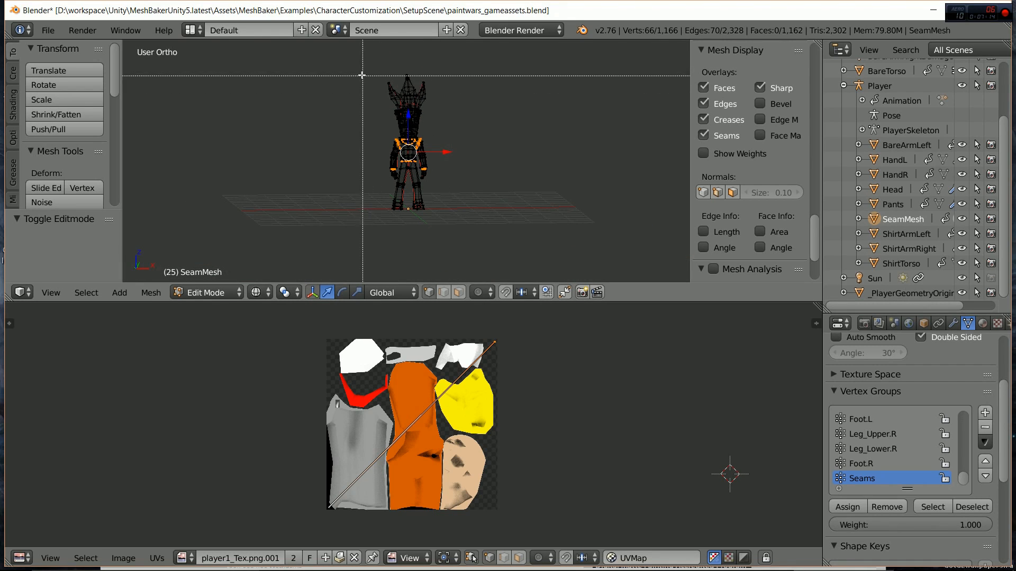
key("a")
key("a")
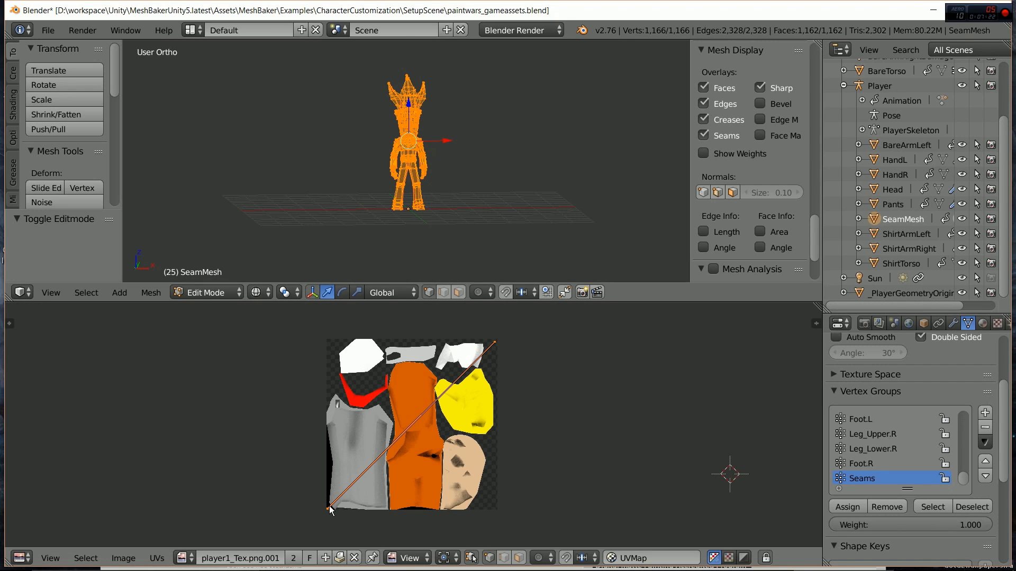
scroll(474, 249, "up", 3)
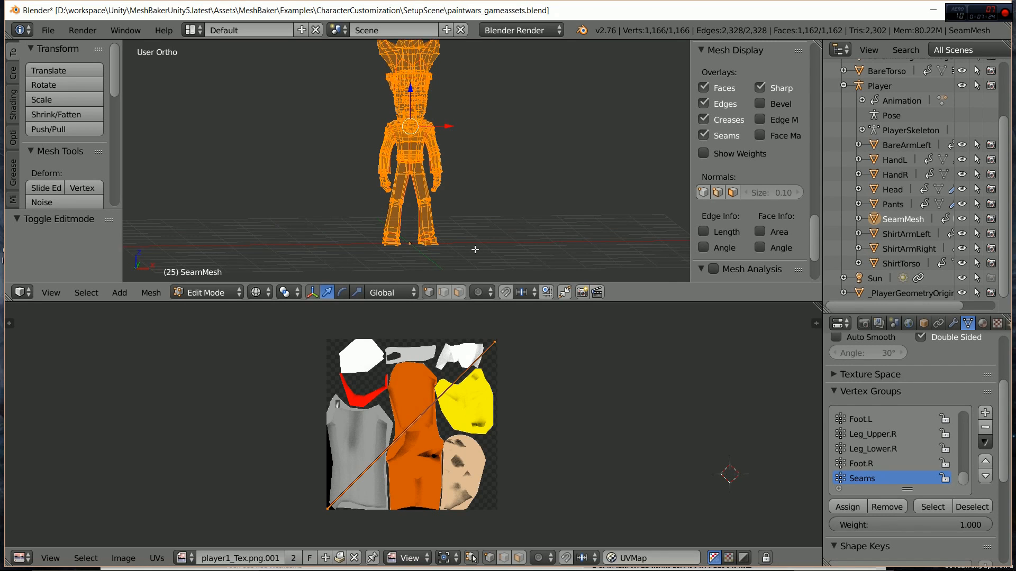
scroll(474, 250, "up", 1)
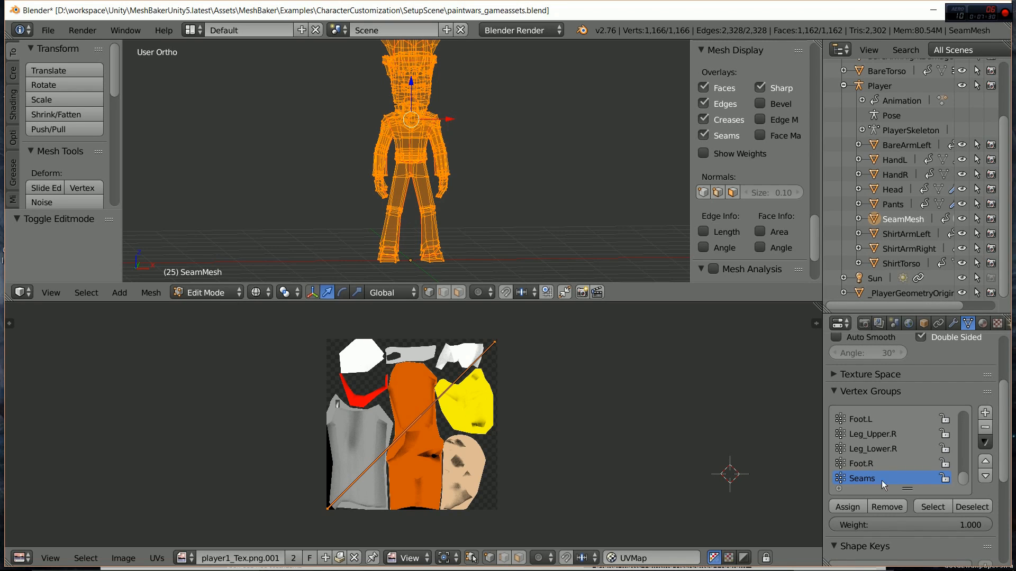
- Reduce the SeamMesh selection to one arm vertex, then select the vertices of the Seams vertex group
right_click(444, 173)
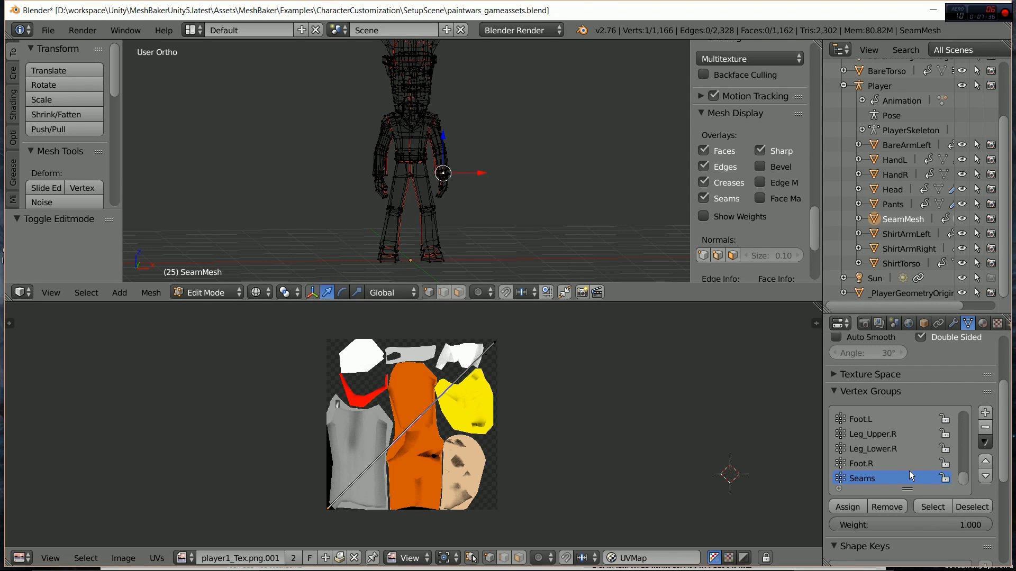
left_click(932, 508)
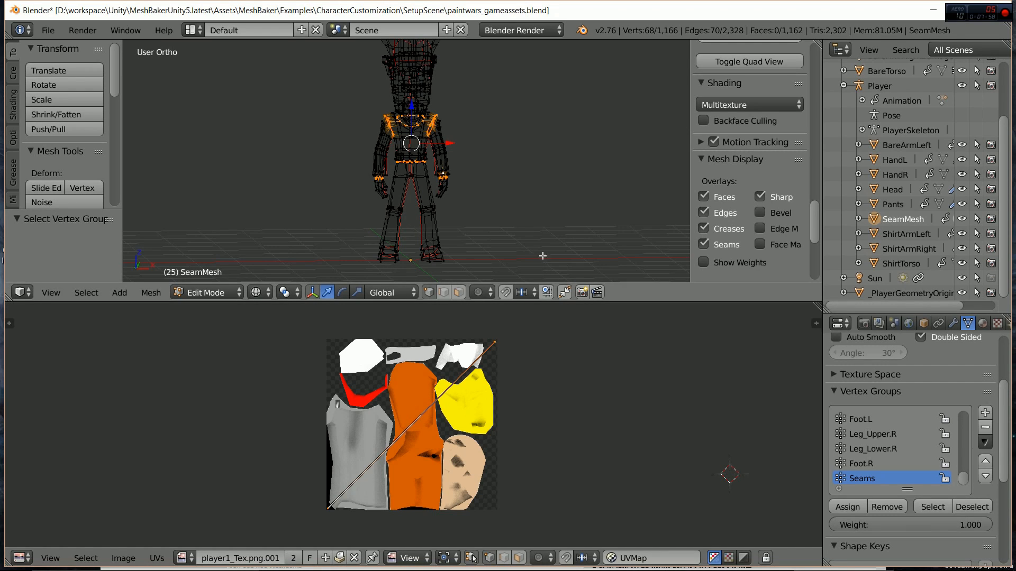
scroll(552, 168, "down", 2)
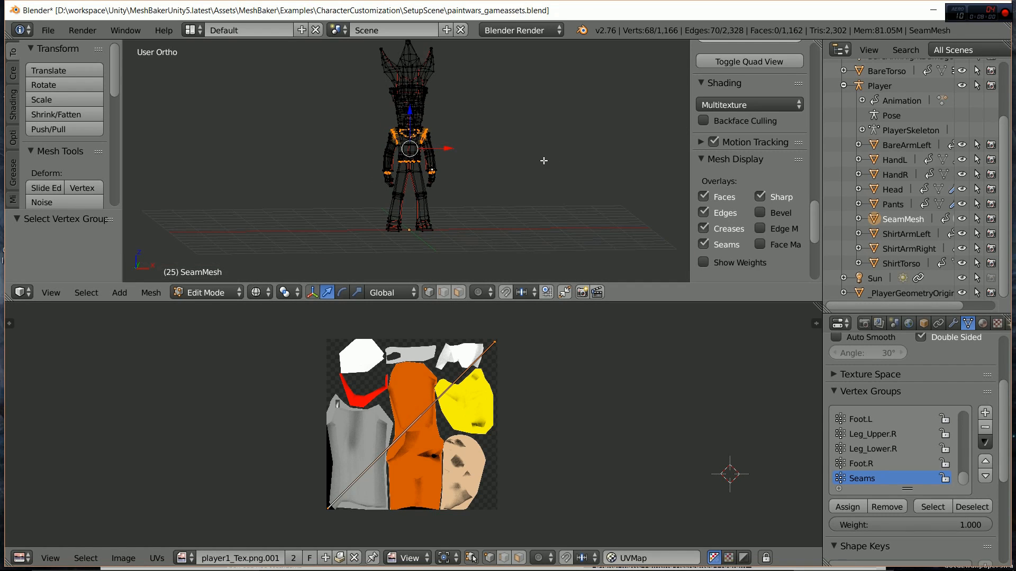
middle_click_drag(543, 161, 542, 184, "shift")
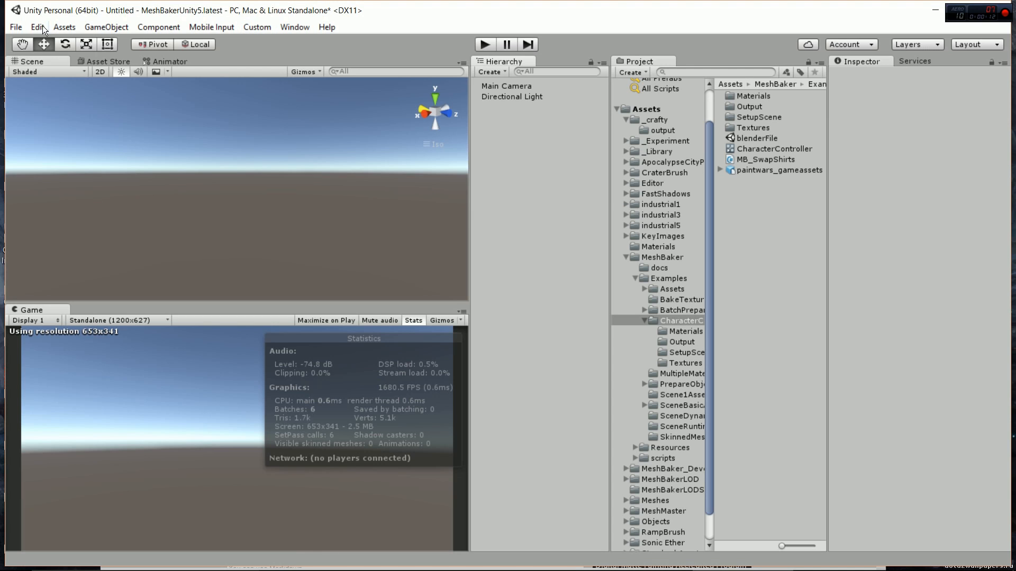
- Create a Mesh Baker Bone Weight Copier object in the scene and review its instructions and settings
left_click(101, 27)
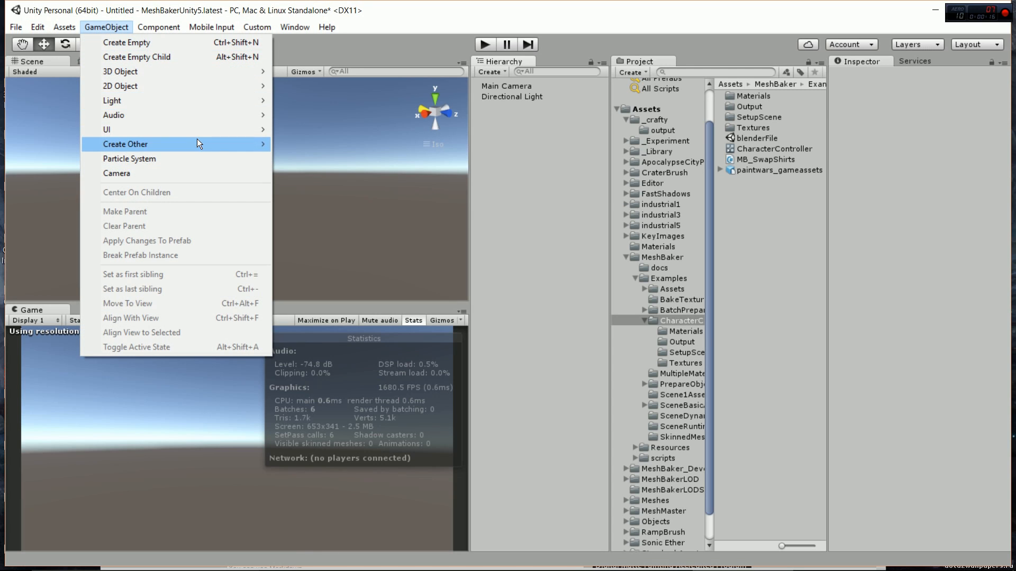
mouse_move(197, 143)
mouse_move(304, 153)
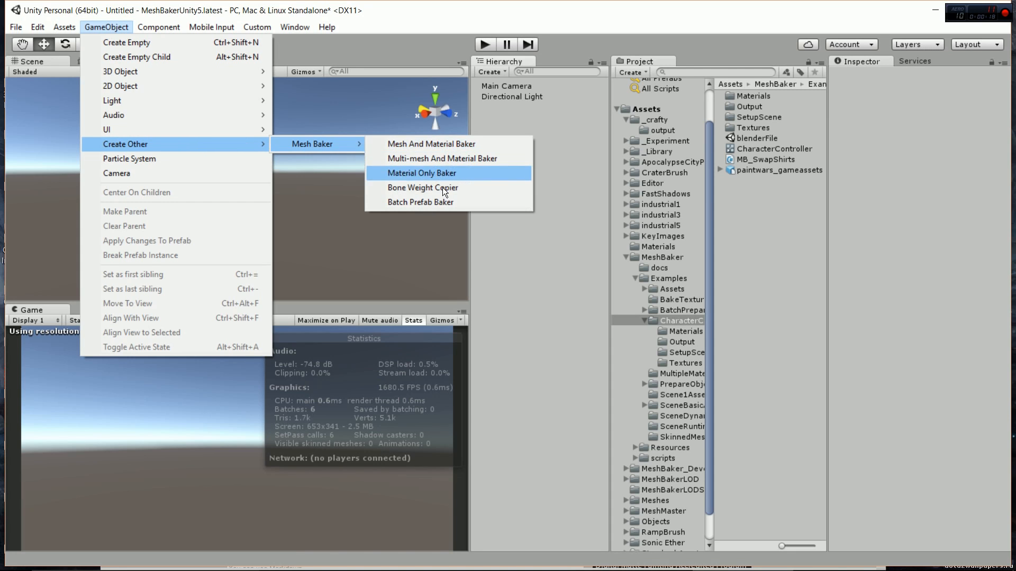
left_click(442, 187)
left_click(527, 109)
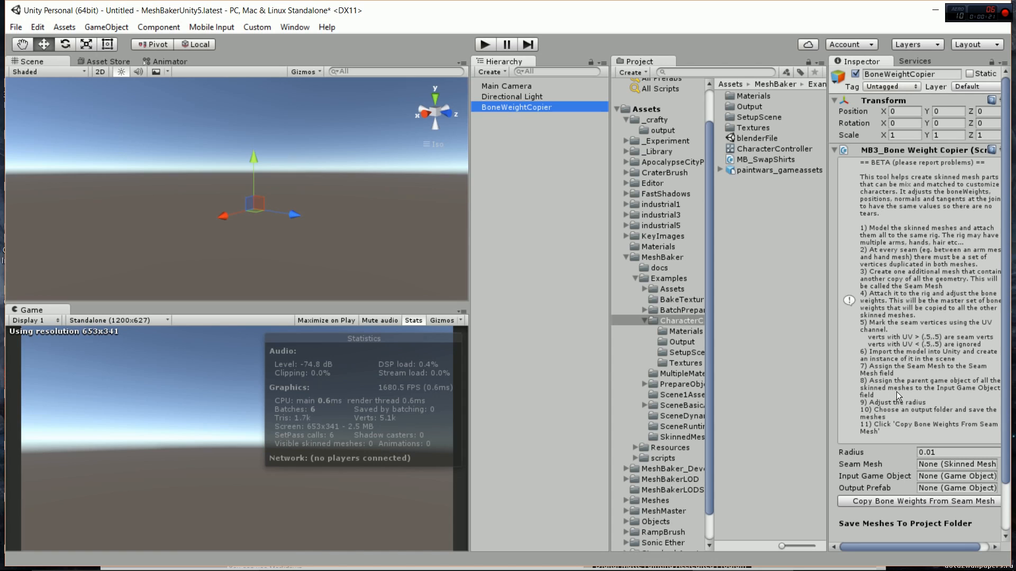
left_click_drag(1005, 310, 1005, 365)
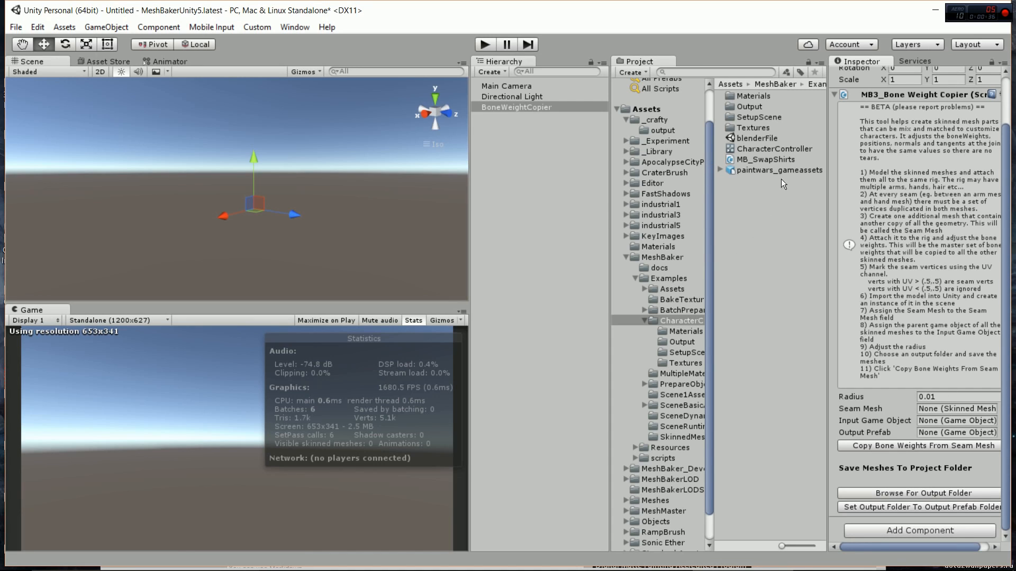
- Add the paintwars_gameassets model to the scene and assign CharacterController as its Animator's controller
left_click_drag(787, 167, 573, 190)
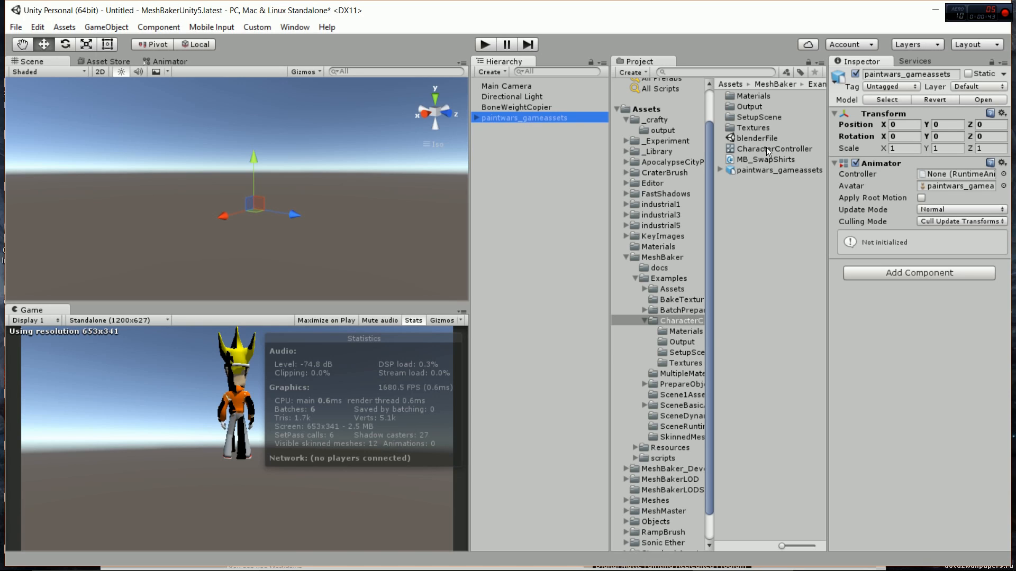
left_click_drag(766, 148, 947, 175)
- Deactivate the _PlayerGeometryOriginal and SeamMesh child objects of paintwars_gameassets
left_click(477, 117)
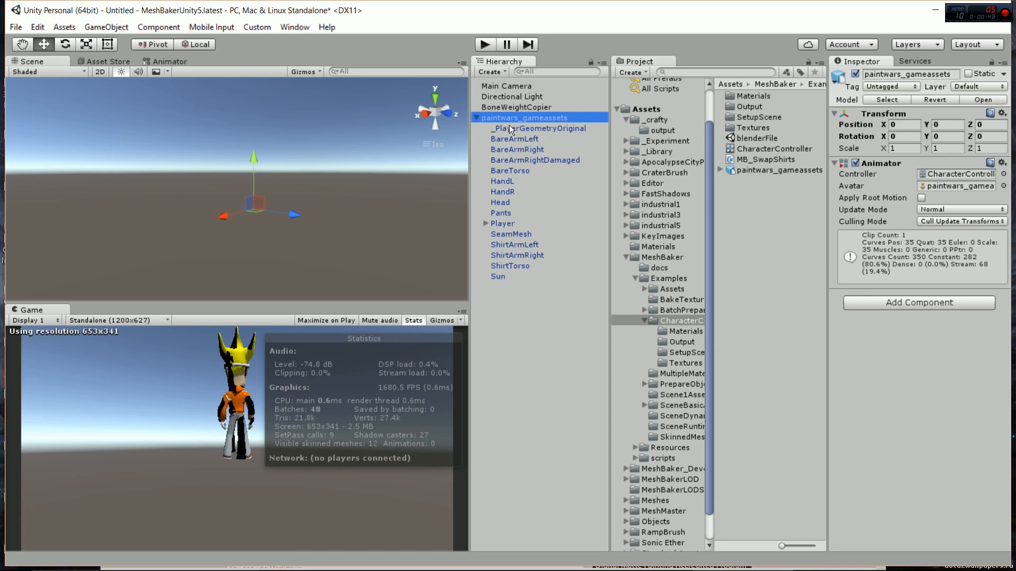
left_click(536, 128)
left_click(855, 74)
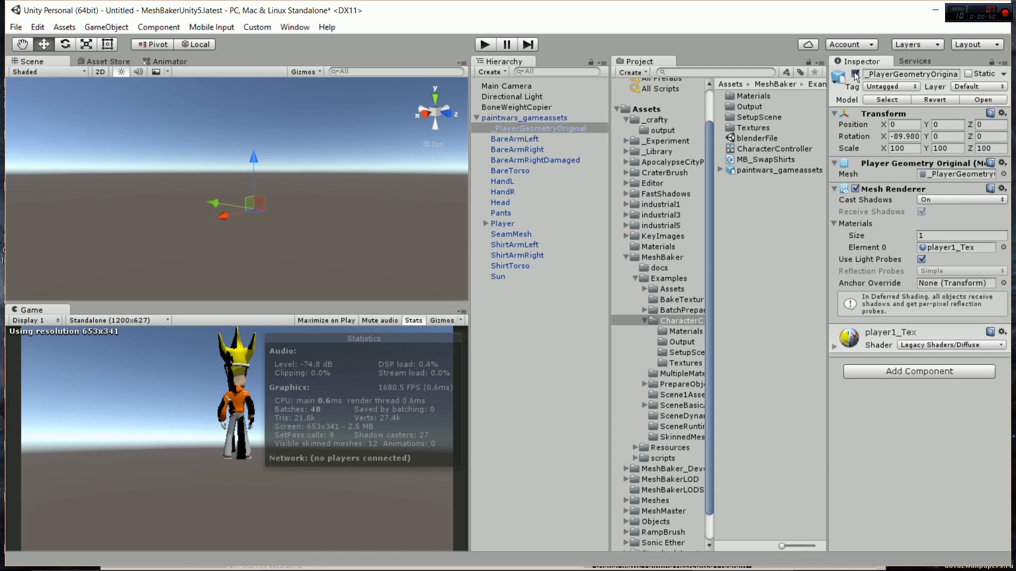
left_click(514, 230)
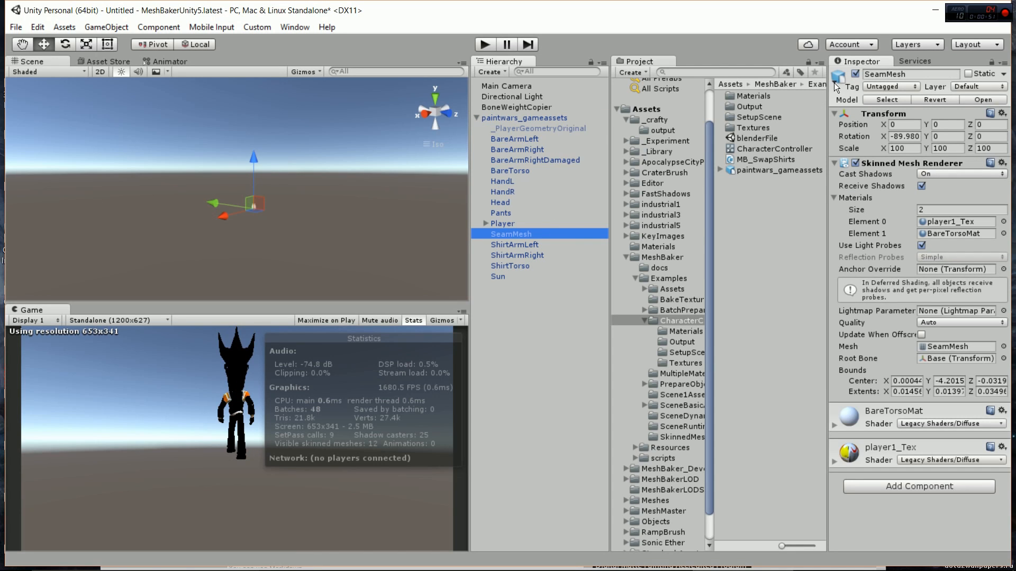
left_click(855, 74)
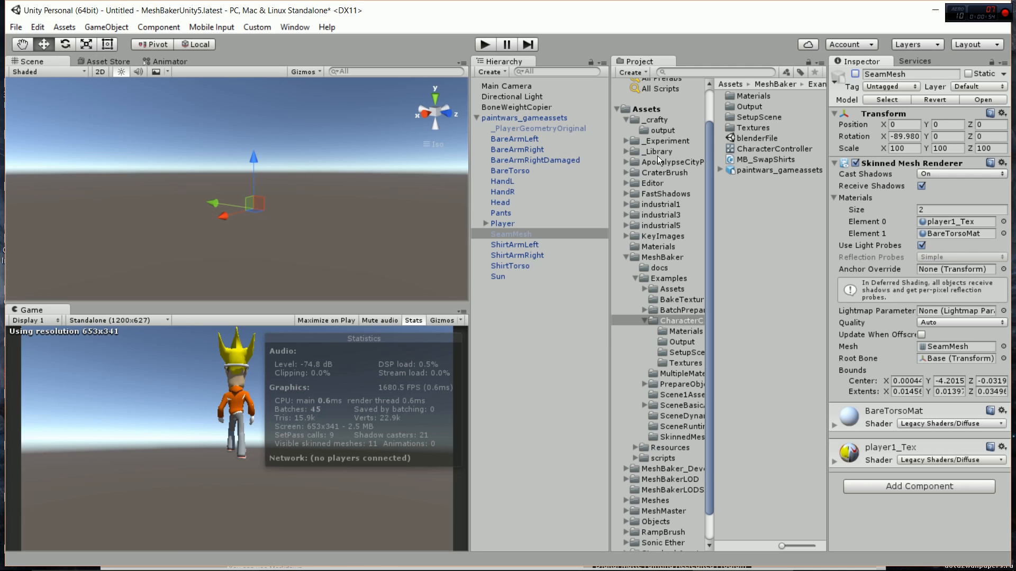
- Play the scene, examine the animated character's shirt for gaps at the shoulder seams up close, and stop playback
left_click(483, 43)
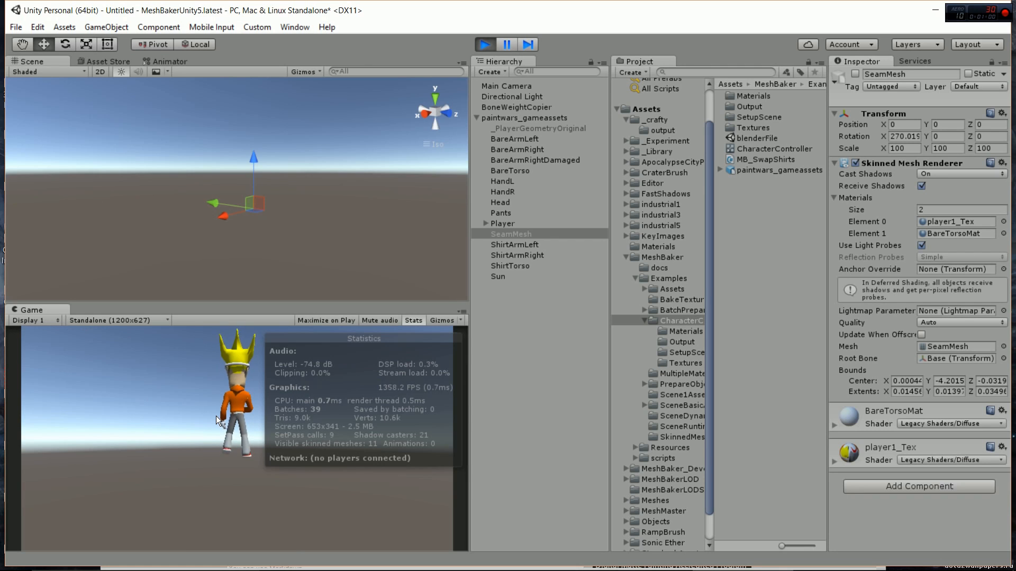
left_click(522, 116)
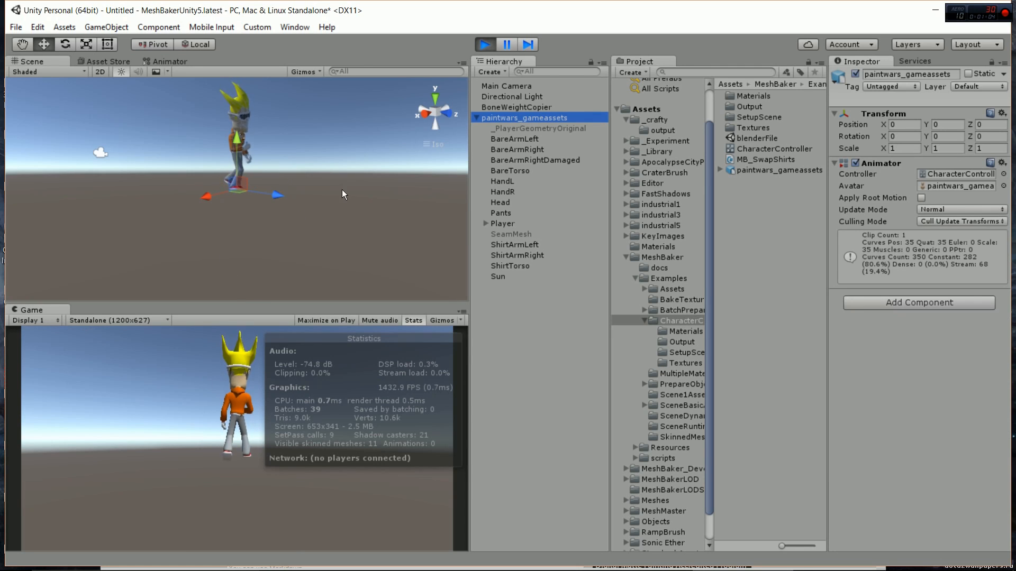
key("f")
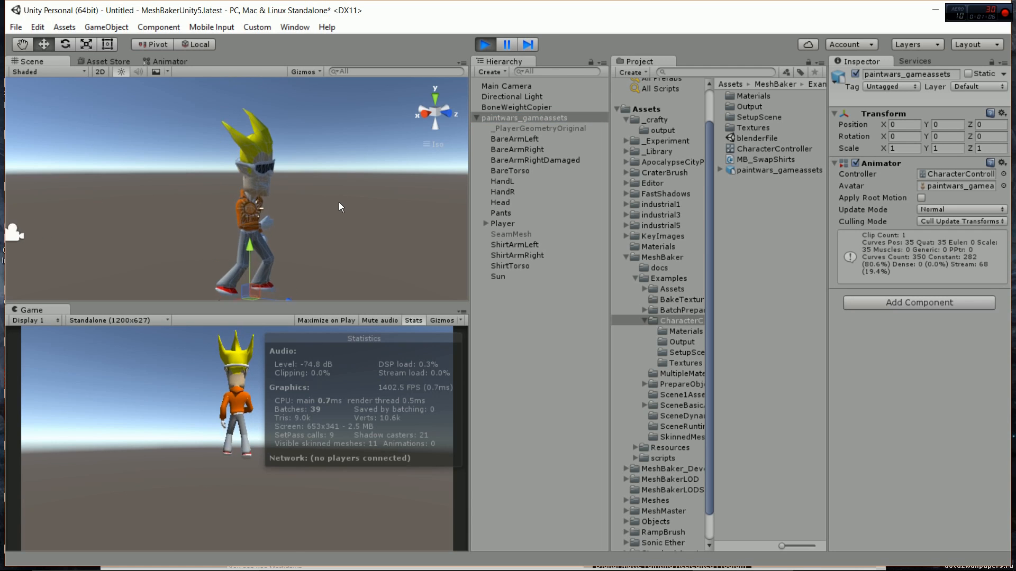
scroll(351, 220, "up", 5)
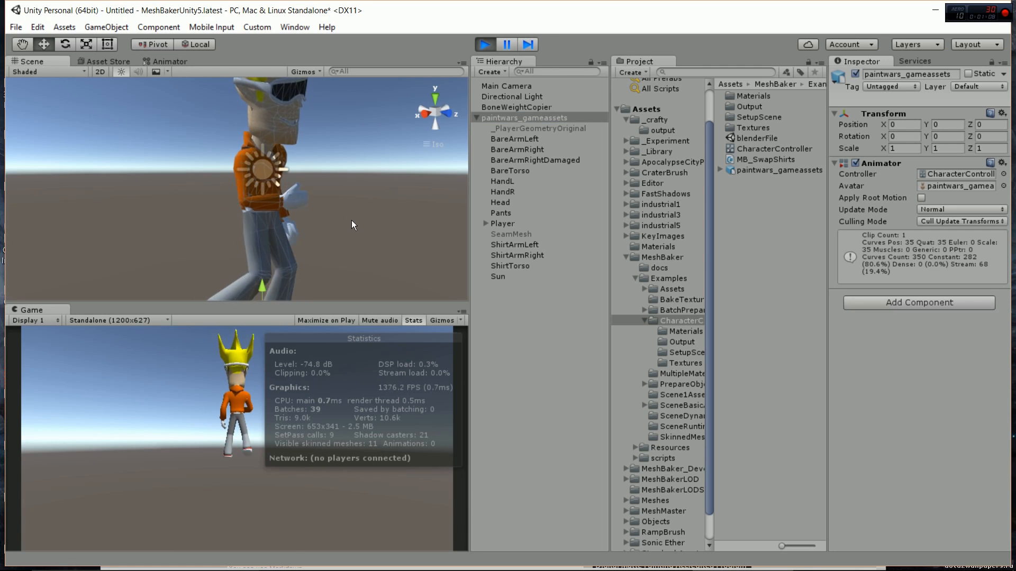
scroll(351, 220, "up", 12)
left_click_drag(352, 220, 599, 305, "alt")
middle_click_drag(412, 180, 400, 193)
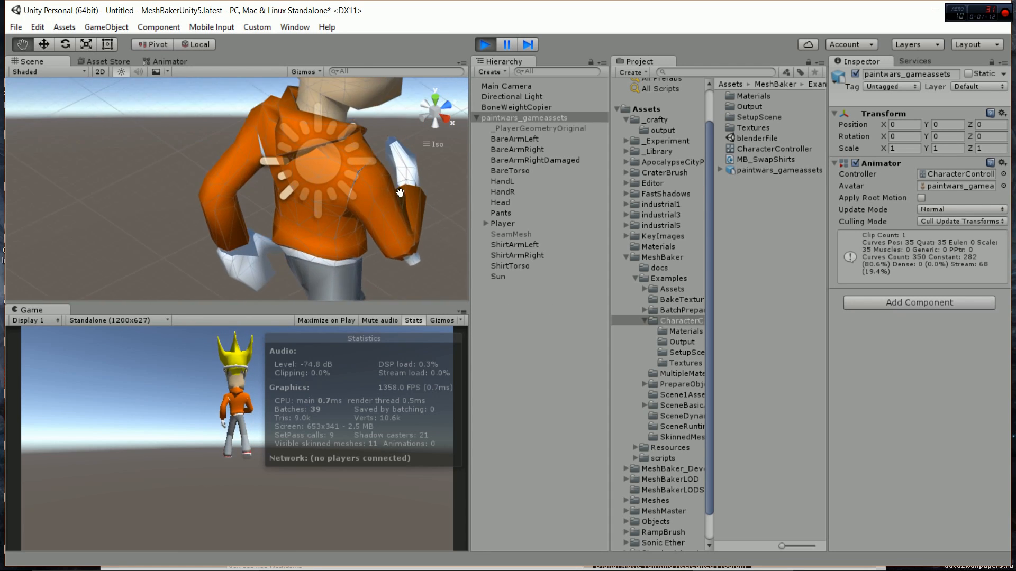
scroll(400, 193, "up", 10)
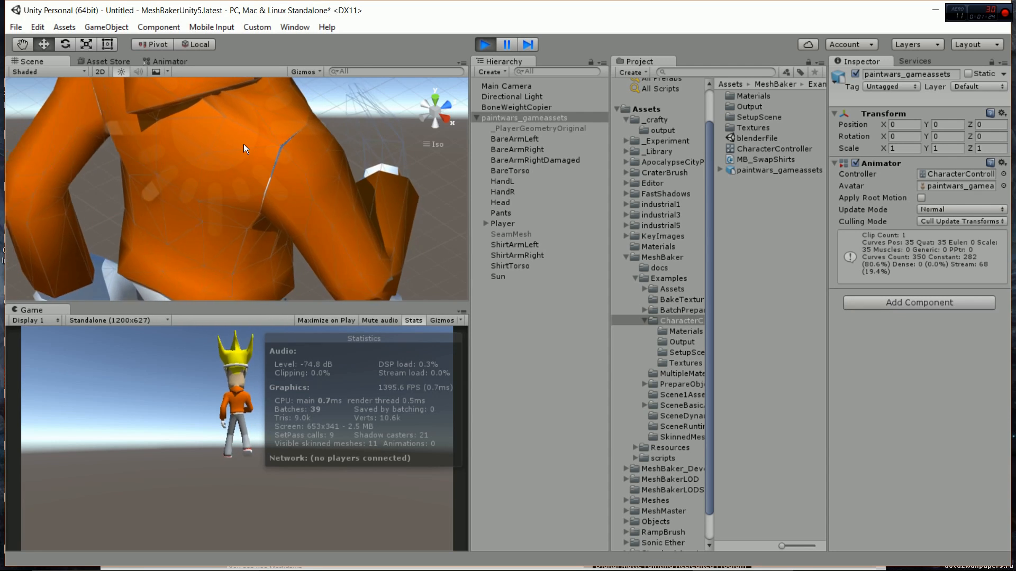
left_click(486, 45)
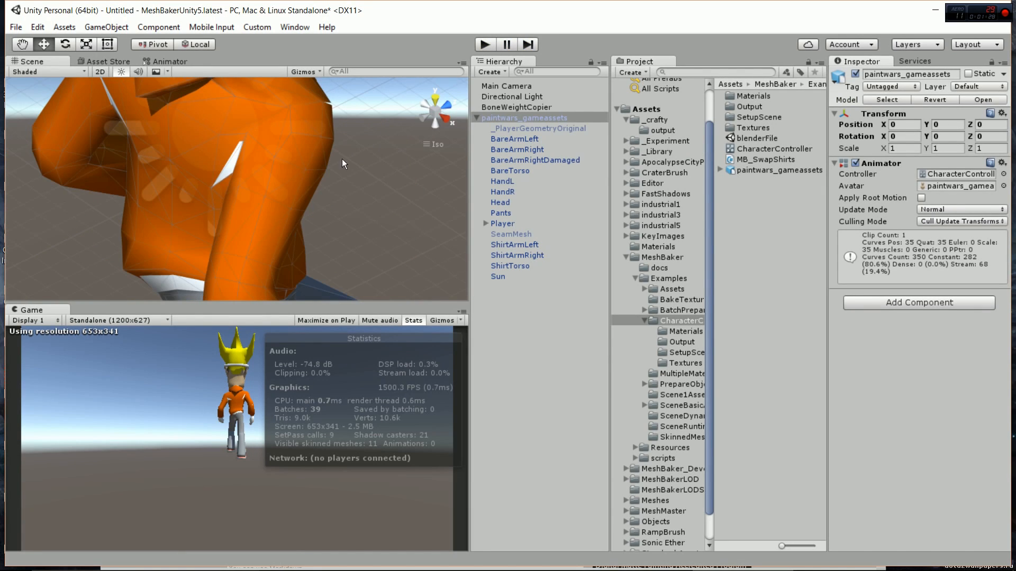
middle_click_drag(186, 186, 257, 269)
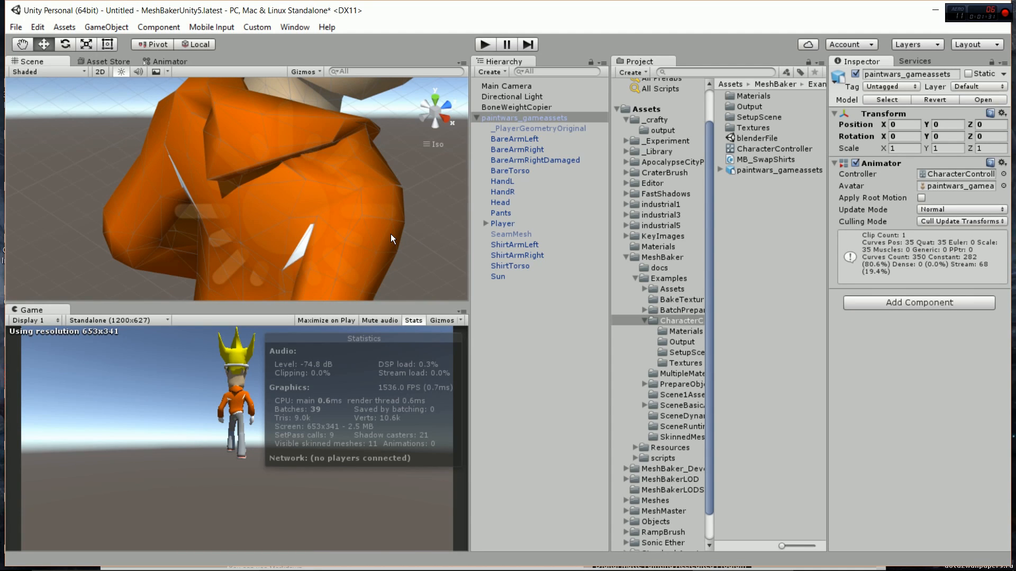
scroll(382, 234, "down", 3)
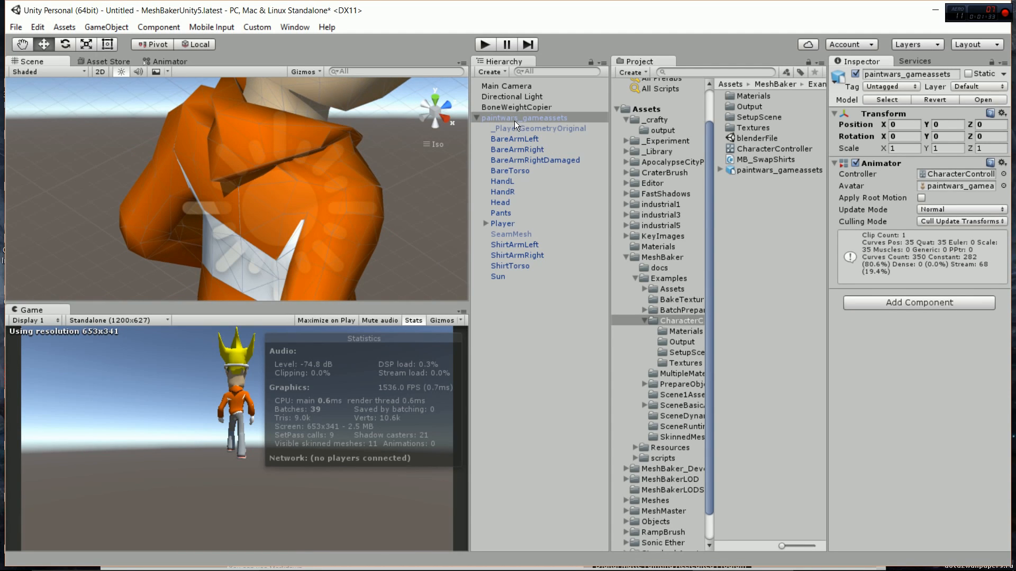
- Assign SeamMesh as the BoneWeightCopier's Seam Mesh and paintwars_gameassets as its Input Game Object
left_click(527, 107)
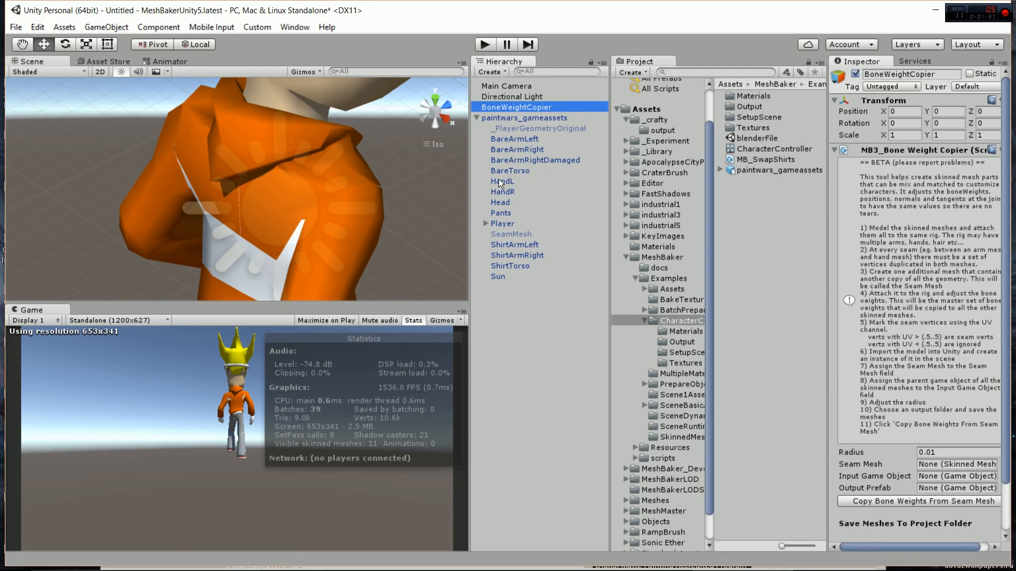
left_click_drag(510, 235, 923, 469)
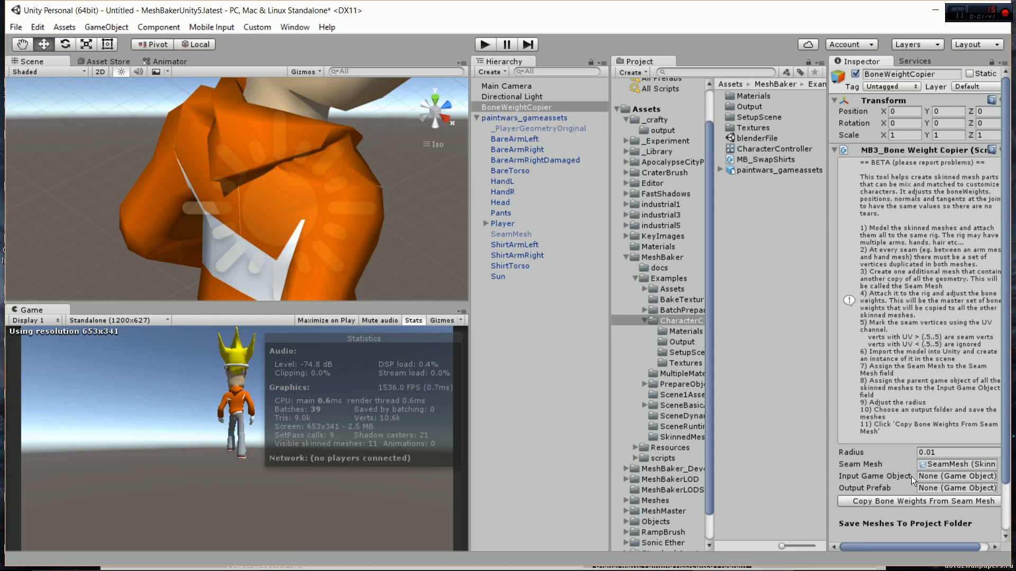
left_click_drag(538, 119, 939, 477)
- Delete all the existing meshes and the FixedCharacter prefab from the _crafty/output folder
left_click(654, 132)
left_click(763, 231)
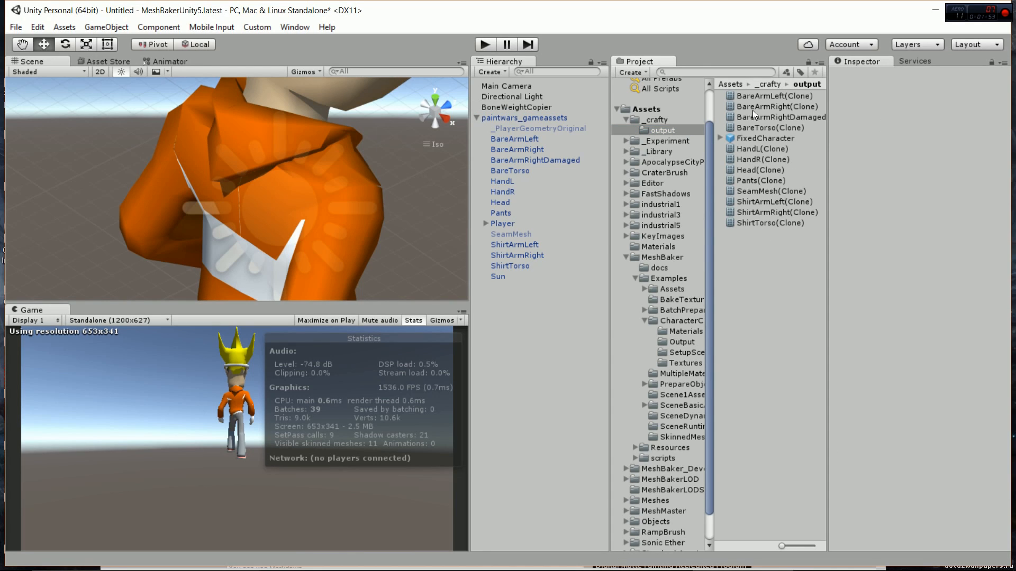
left_click(787, 223)
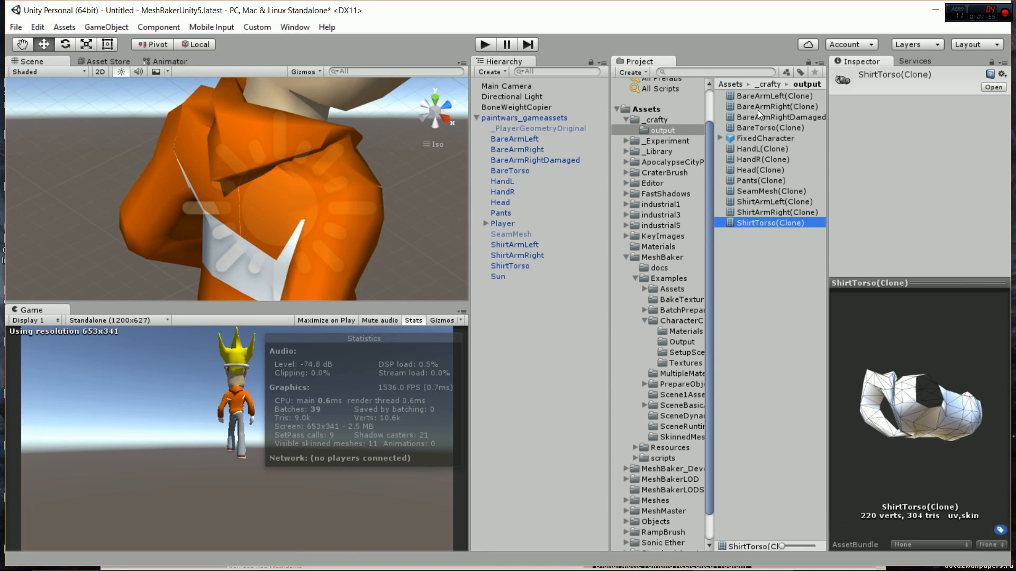
left_click(757, 97, "shift")
right_click(757, 97)
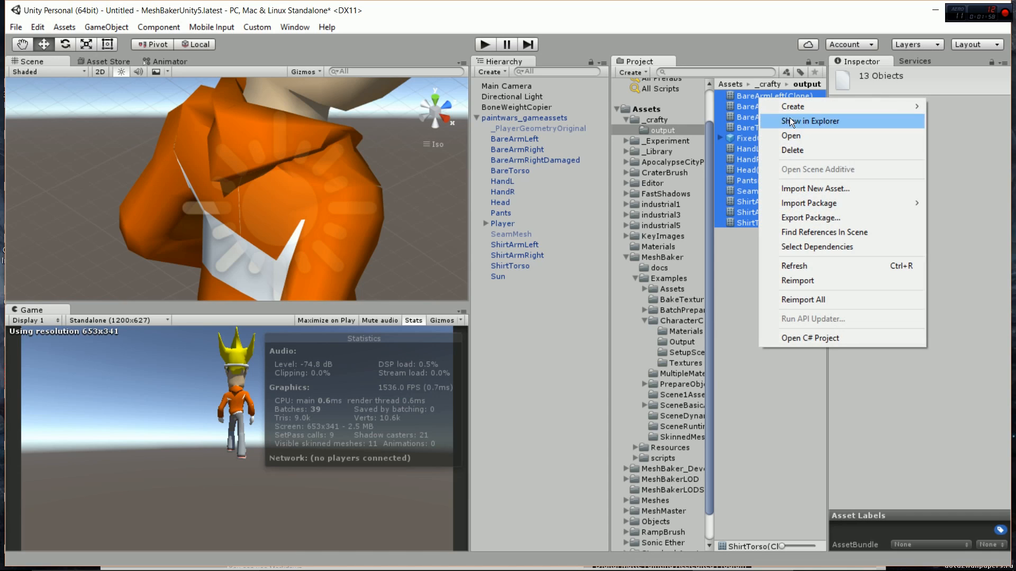
left_click(799, 150)
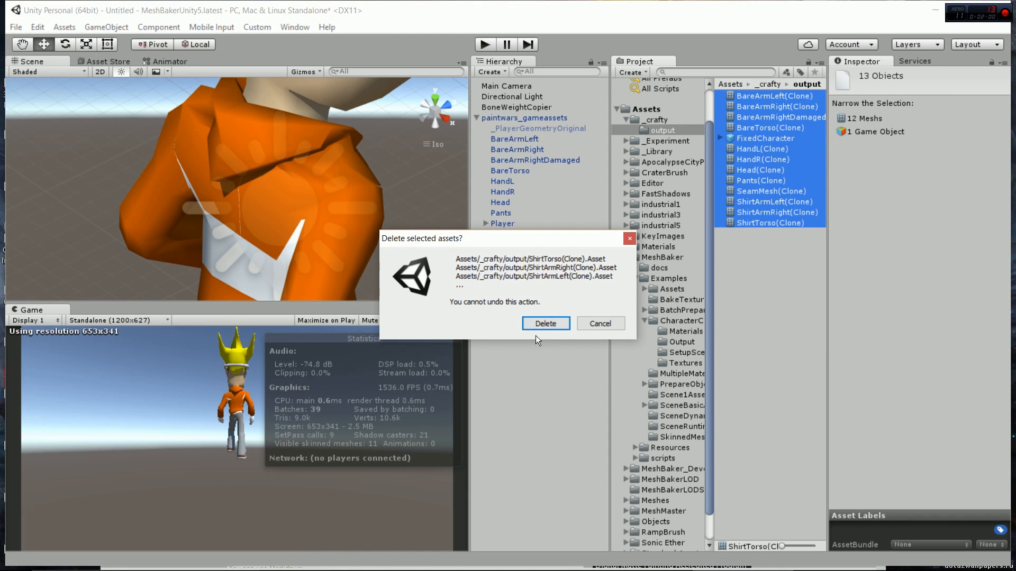
left_click(545, 323)
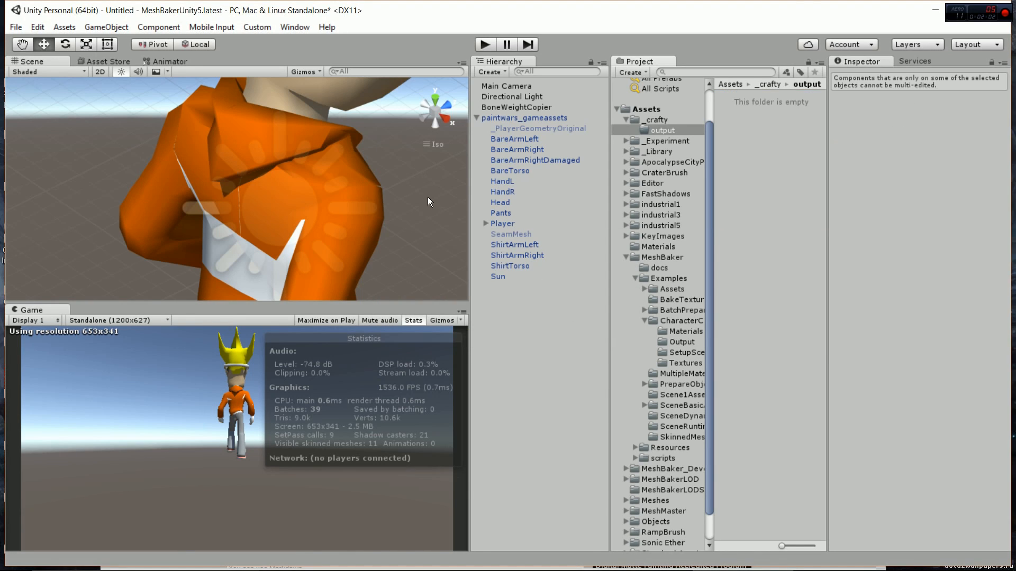
- Create an empty game object, save it as a prefab in the _crafty/output folder, and delete it from the scene
left_click(99, 30)
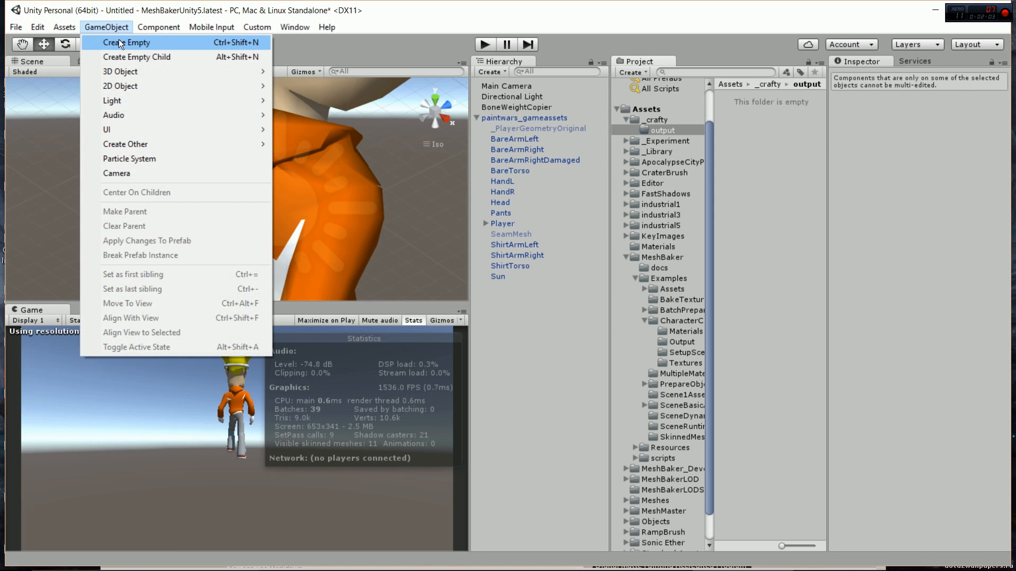
left_click(119, 39)
left_click_drag(489, 287, 747, 190)
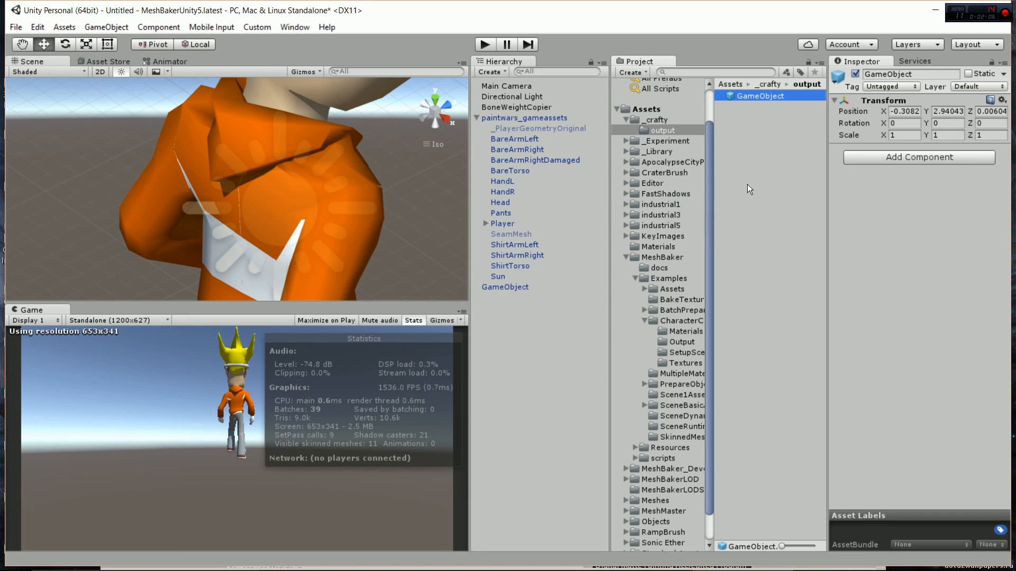
left_click(521, 285)
right_click(522, 286)
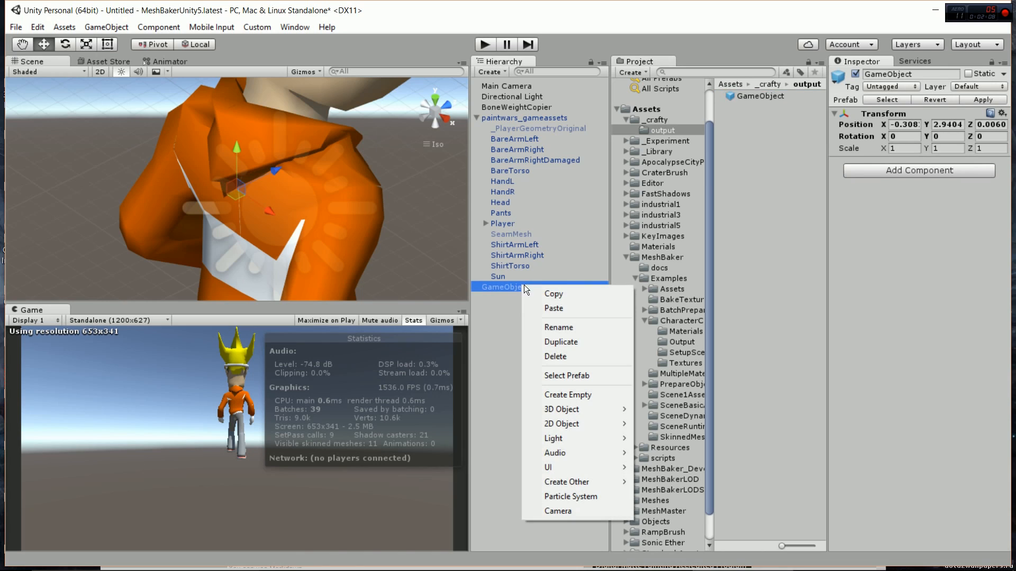
left_click(564, 356)
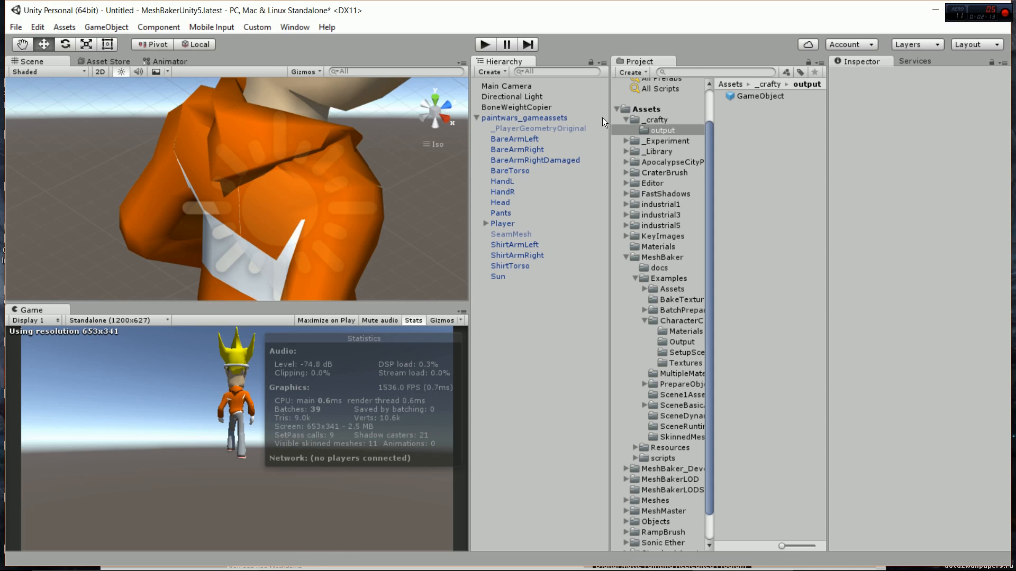
- Rename the new prefab in the output folder as FixedCharacter
left_click(526, 106)
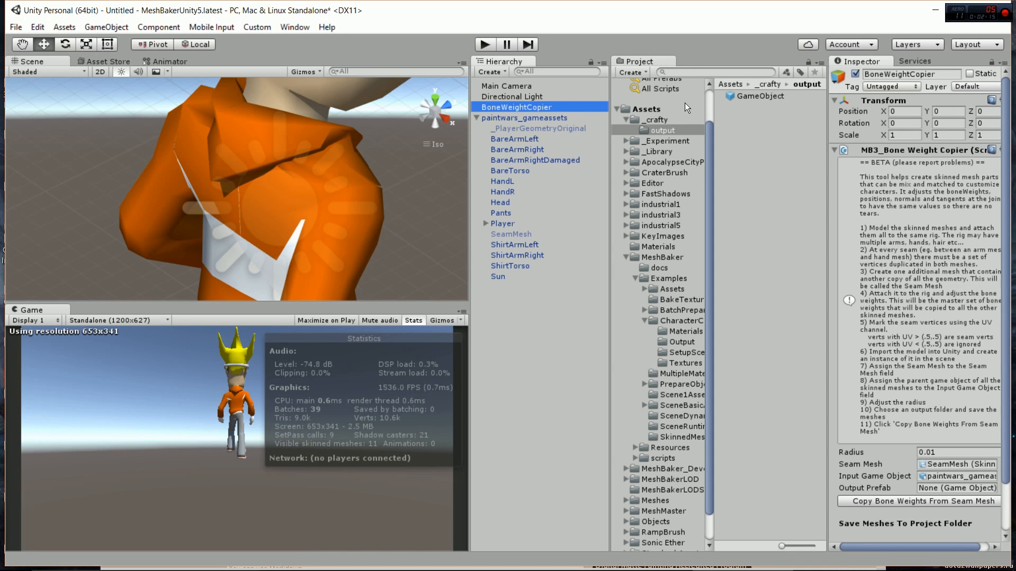
left_click(753, 95)
left_click(755, 95)
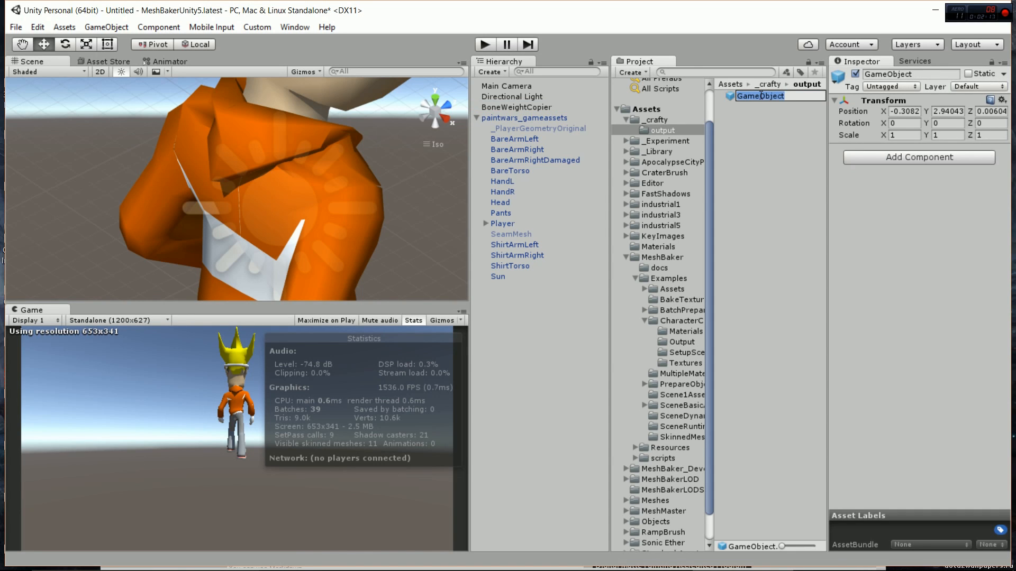
type("FixedCharacter")
key("Return")
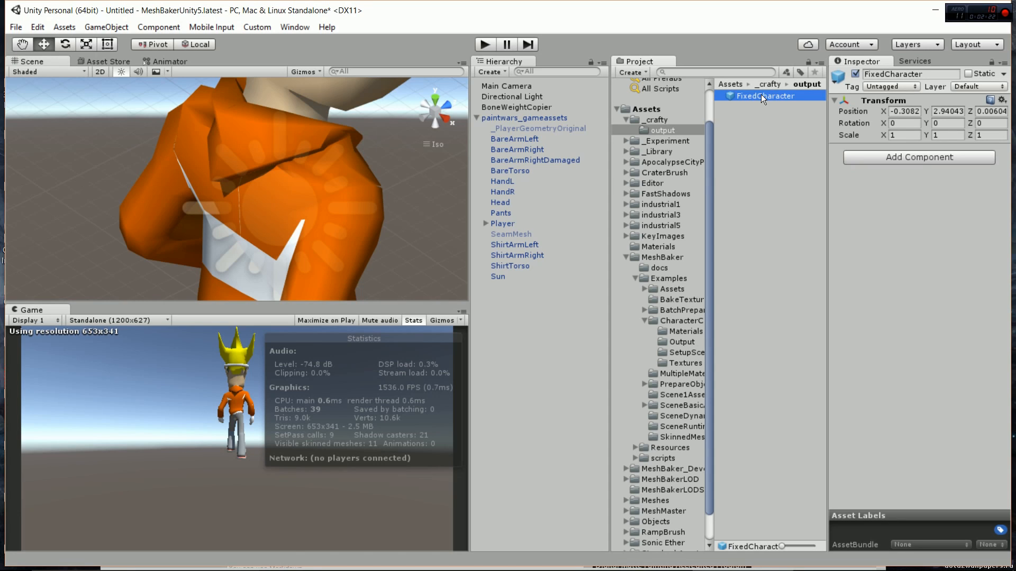
- Assign the FixedCharacter prefab as the BoneWeightCopier's Output Prefab
left_click(518, 106)
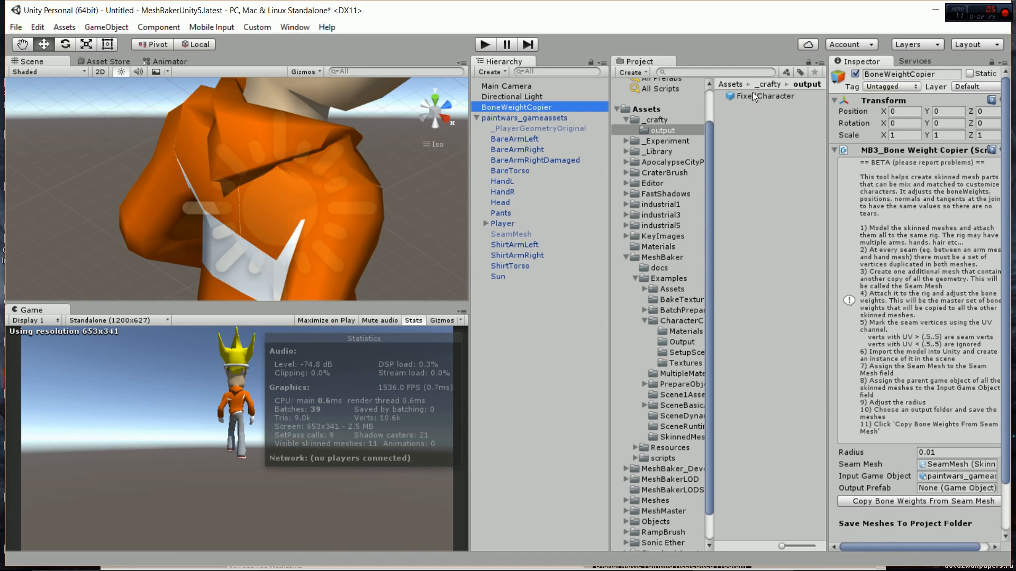
left_click_drag(752, 96, 946, 490)
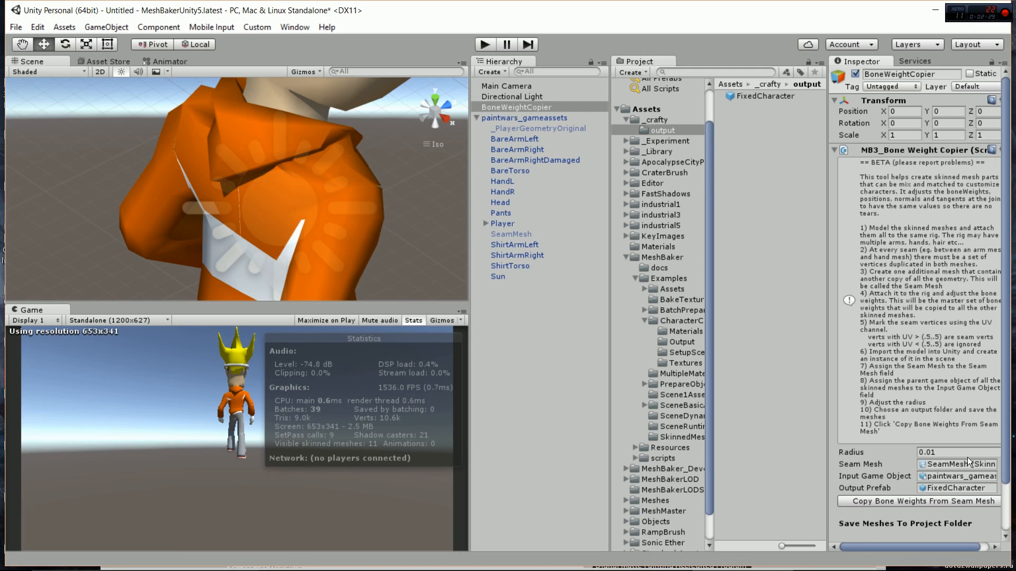
scroll(997, 396, "down", 3)
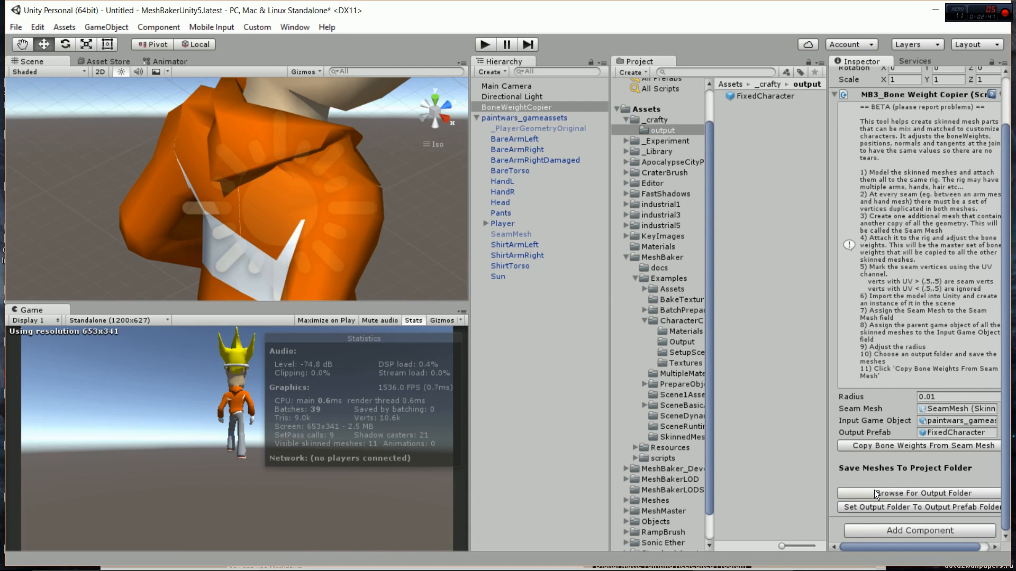
- Set the BoneWeightCopier's output folder to the output prefab's folder and copy the bone weights from the seam mesh
left_click(922, 509)
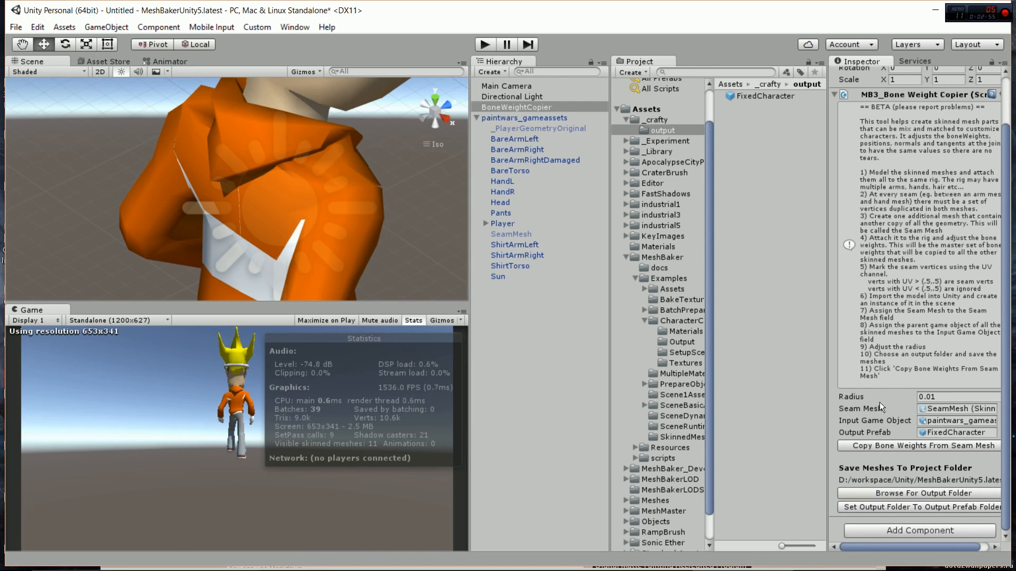
left_click(910, 446)
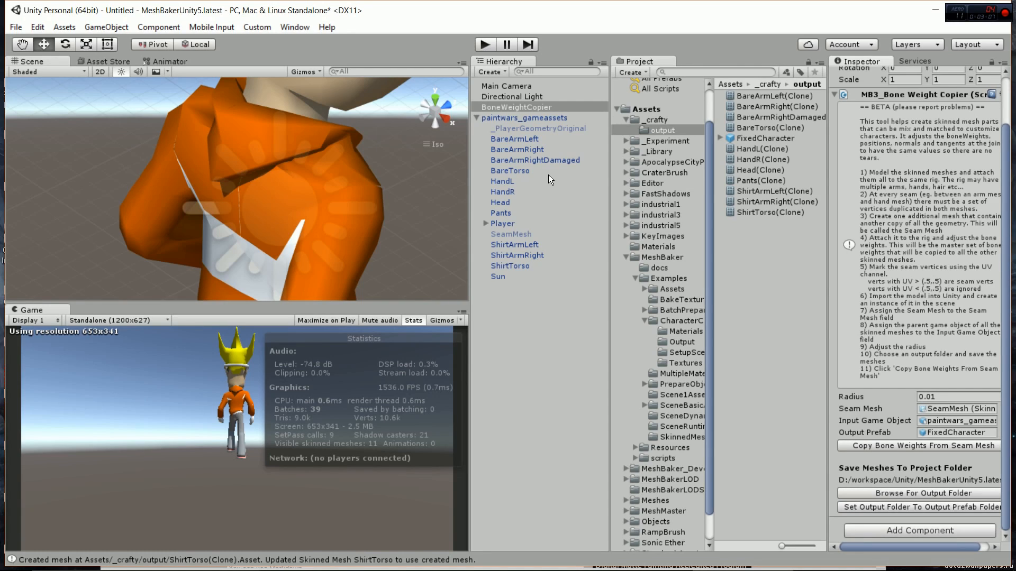
- Deactivate paintwars_gameassets and place the FixedCharacter prefab in the scene
left_click(488, 117)
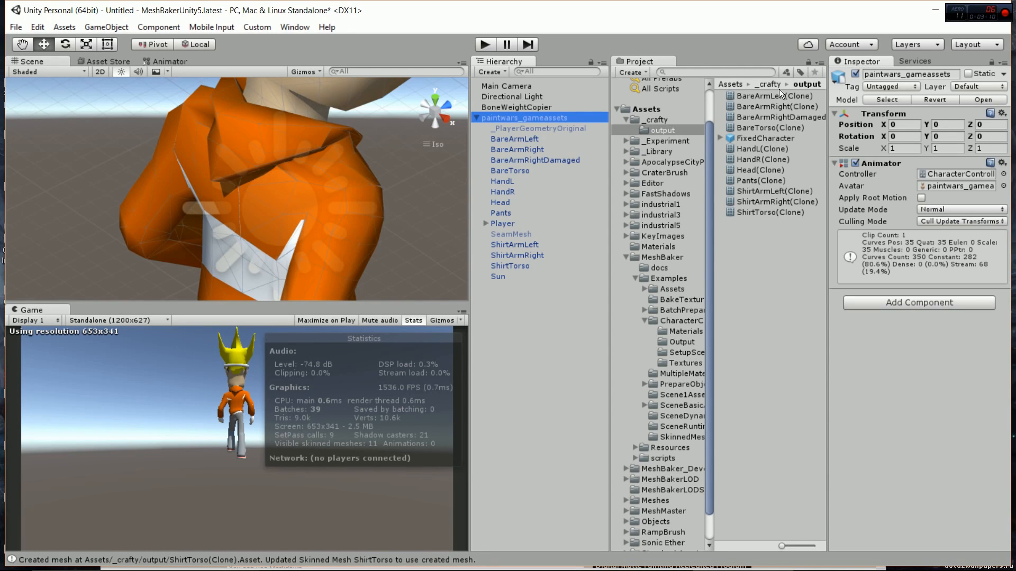
left_click(855, 74)
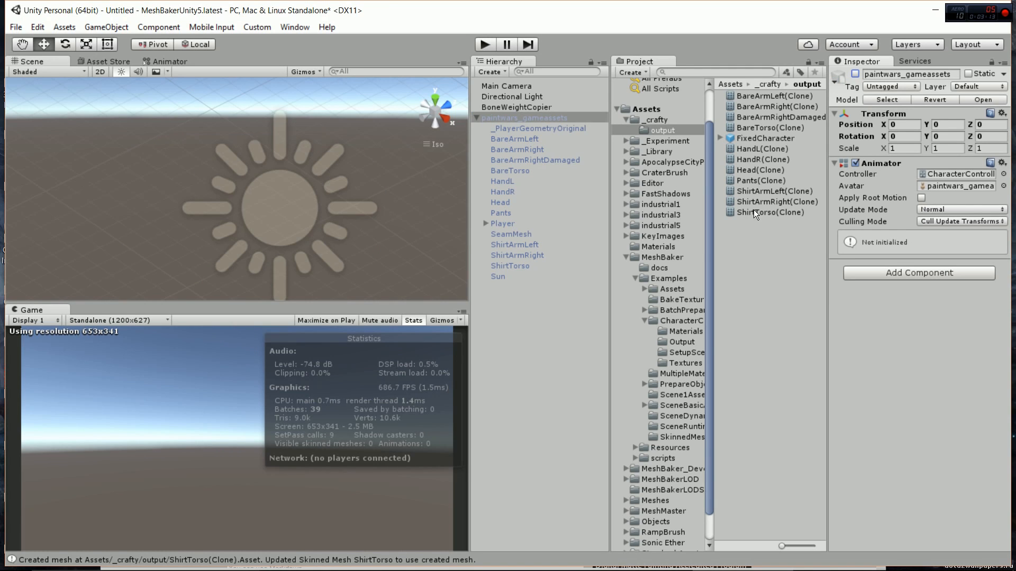
left_click_drag(754, 134, 525, 315)
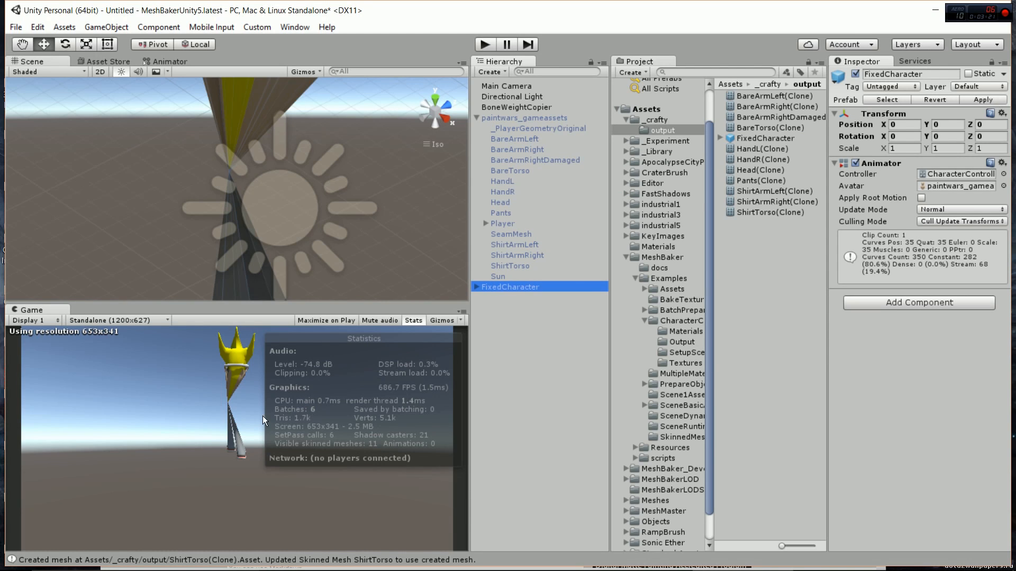
- Examine the whole FixedCharacter instance in the scene for mesh distortion
left_click(236, 423)
scroll(278, 251, "down", 10)
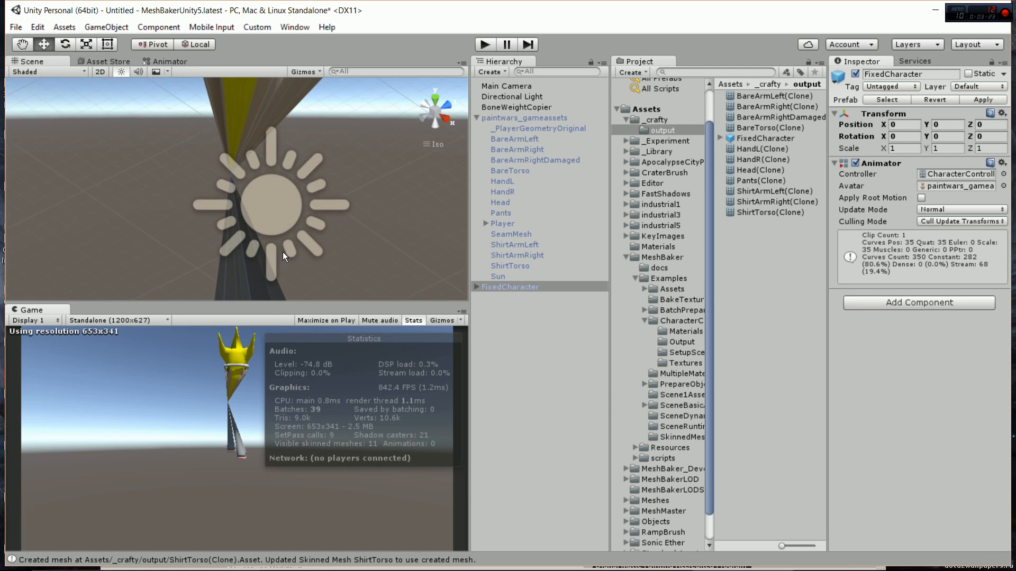
scroll(284, 256, "down", 8)
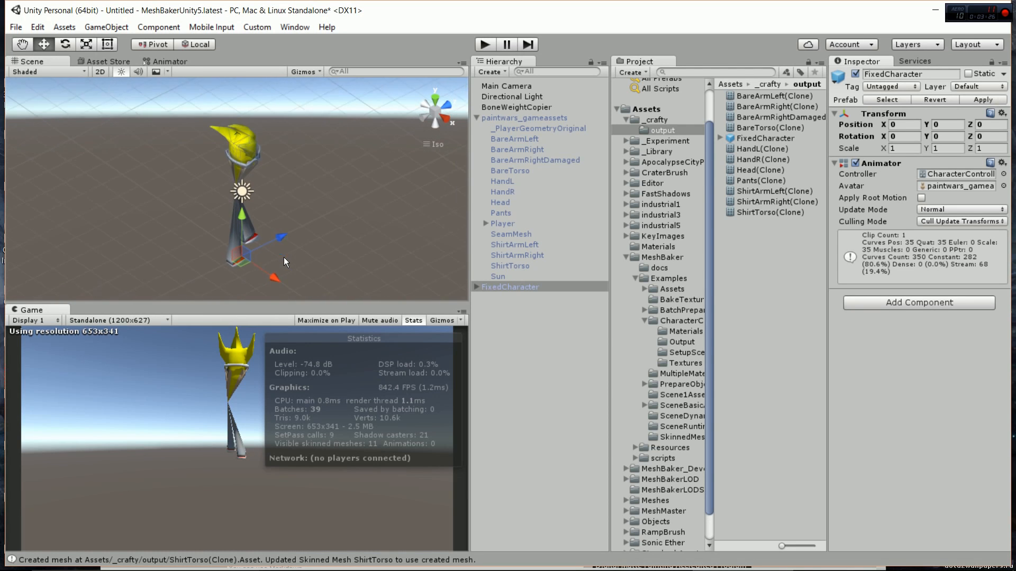
middle_click_drag(282, 256, 260, 255)
right_click_drag(259, 255, 254, 208)
scroll(317, 250, "up", 6)
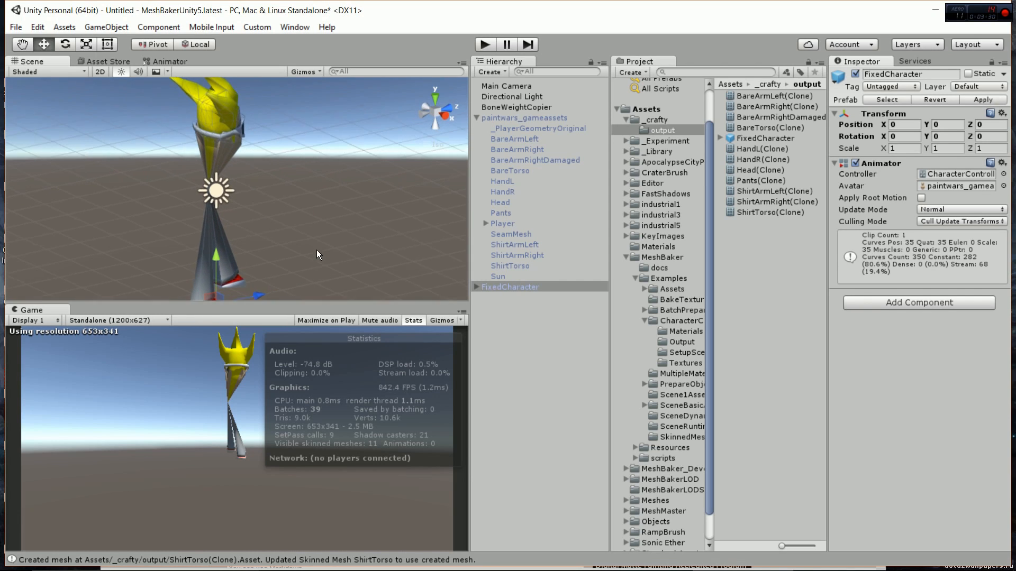
scroll(311, 247, "down", 8)
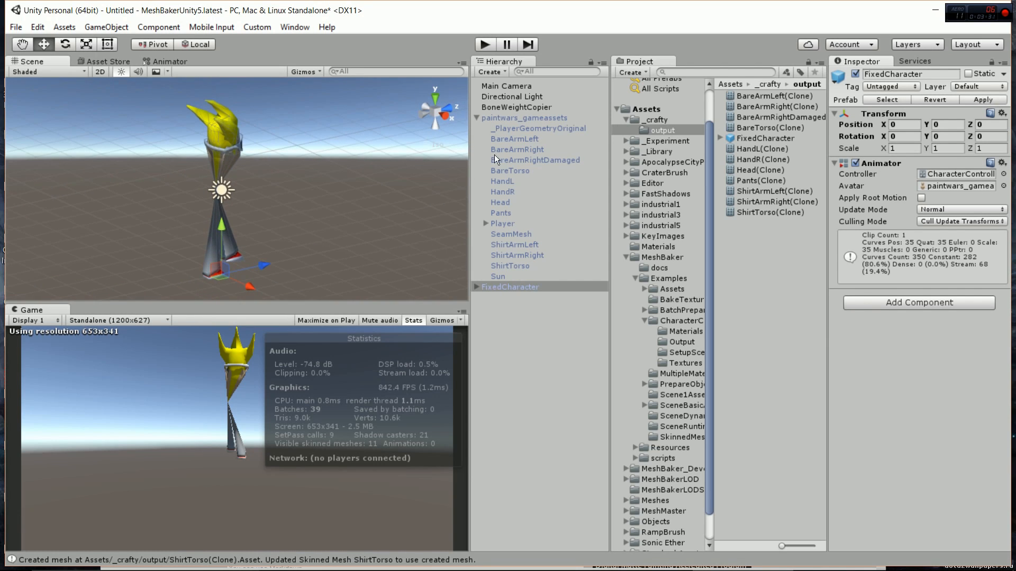
left_click(523, 106)
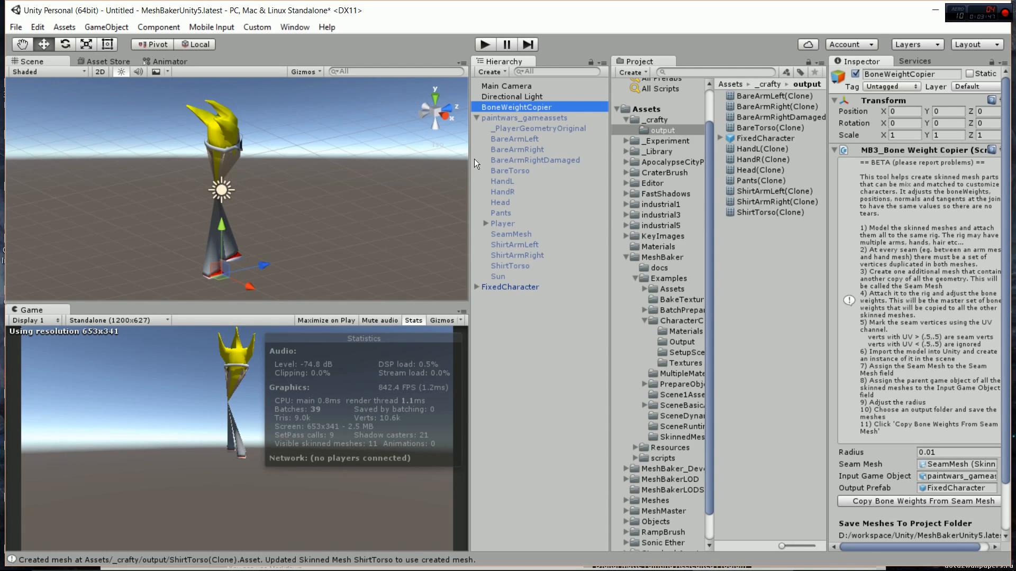
right_click(489, 287)
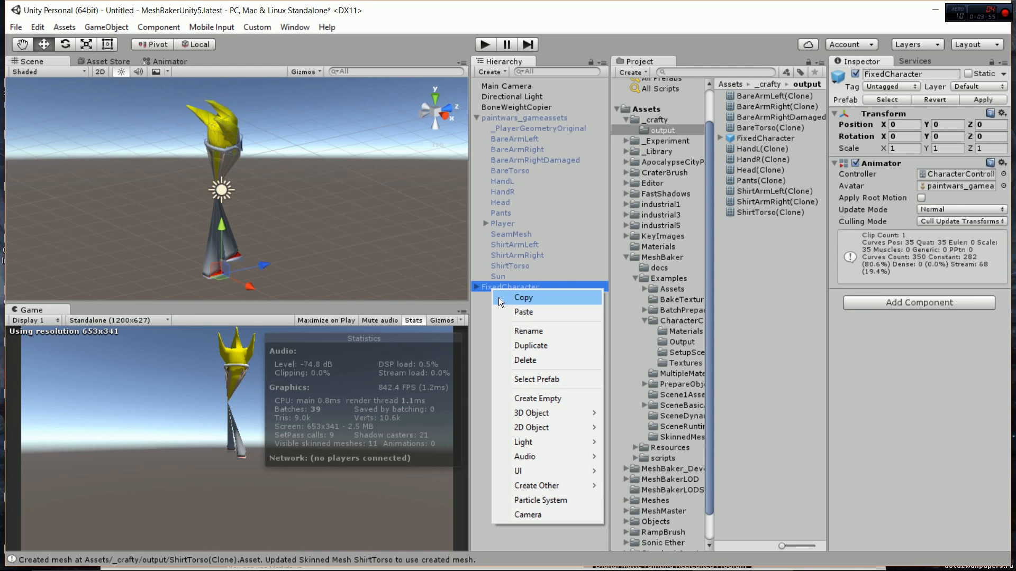
mouse_move(545, 412)
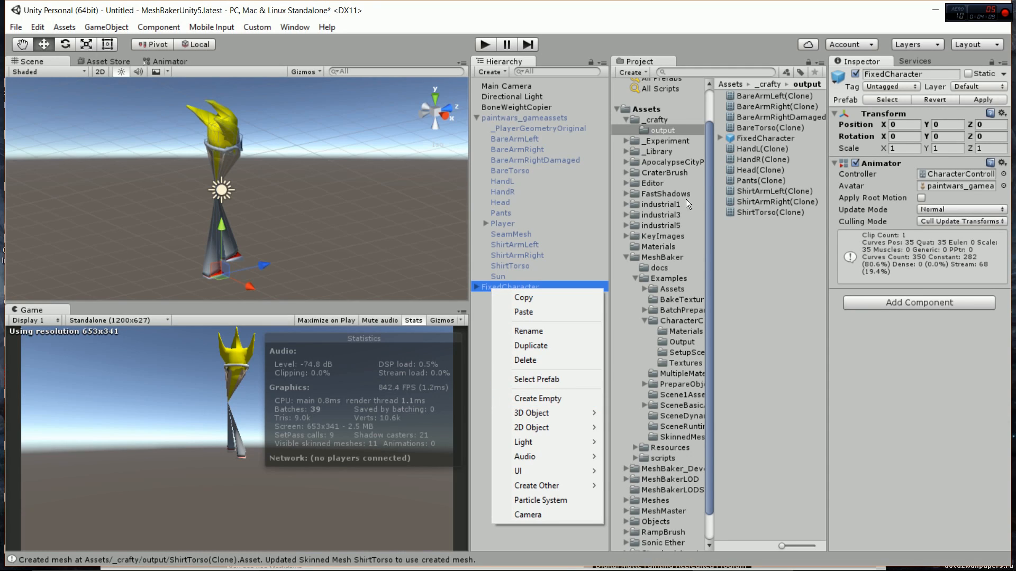
left_click(524, 269)
left_click(523, 286)
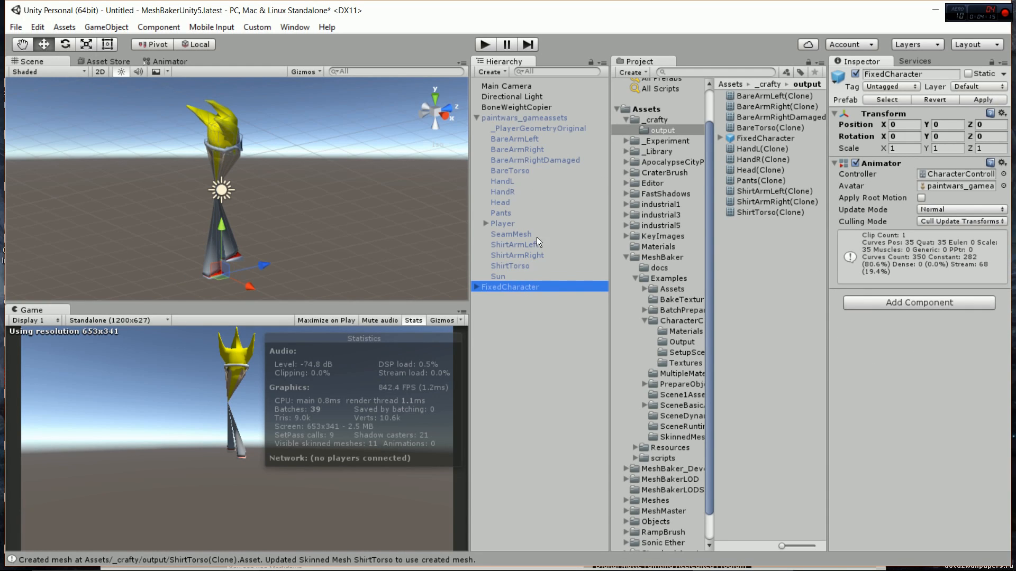
- Set the BoneWeightCopier's Radius to 1e-05
left_click(530, 107)
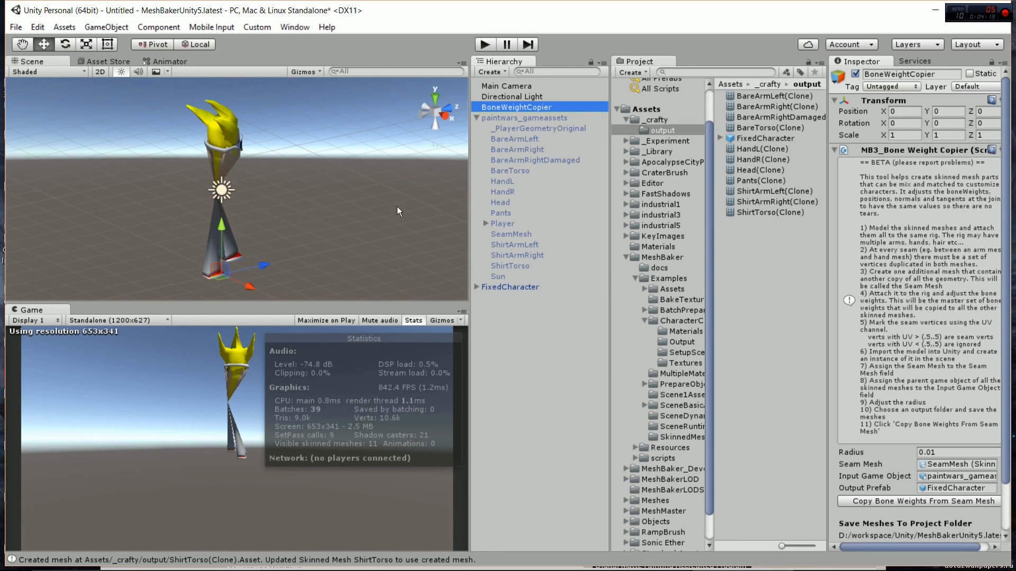
left_click(928, 453)
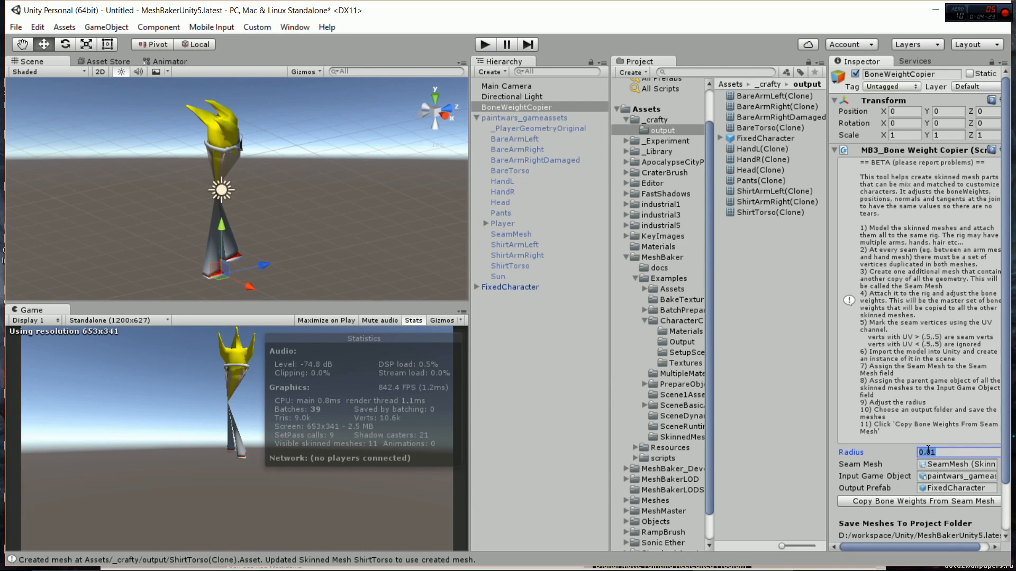
left_click(930, 452)
type("000")
- Delete the FixedCharacter instance from the scene and copy the bone weights from the seam mesh again
right_click(530, 288)
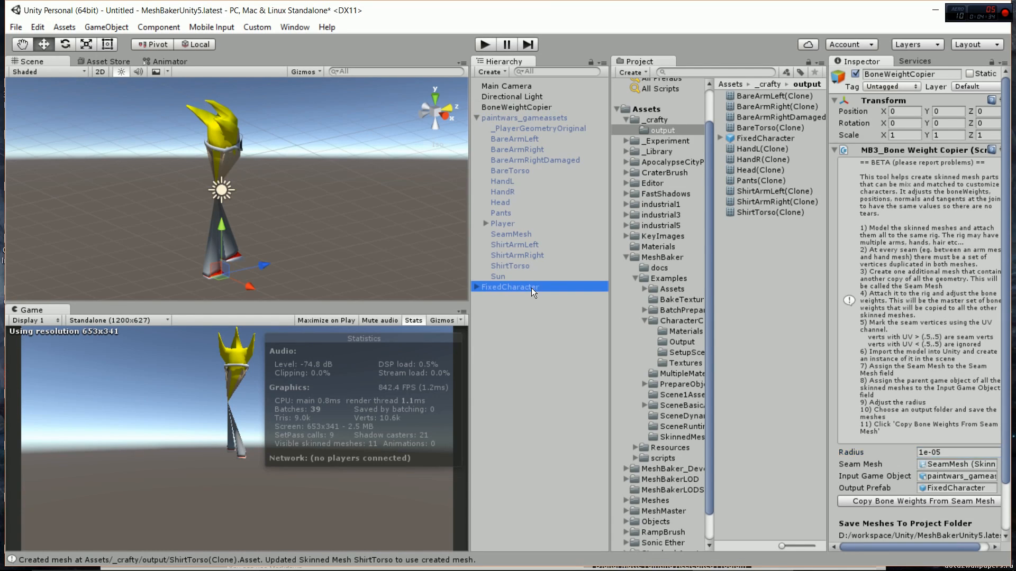
left_click(571, 361)
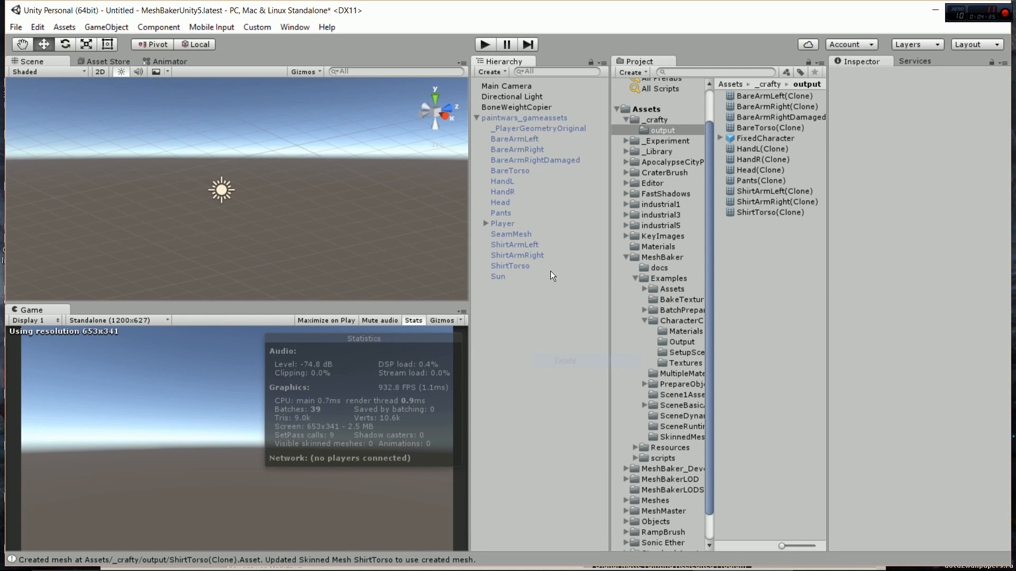
left_click(533, 107)
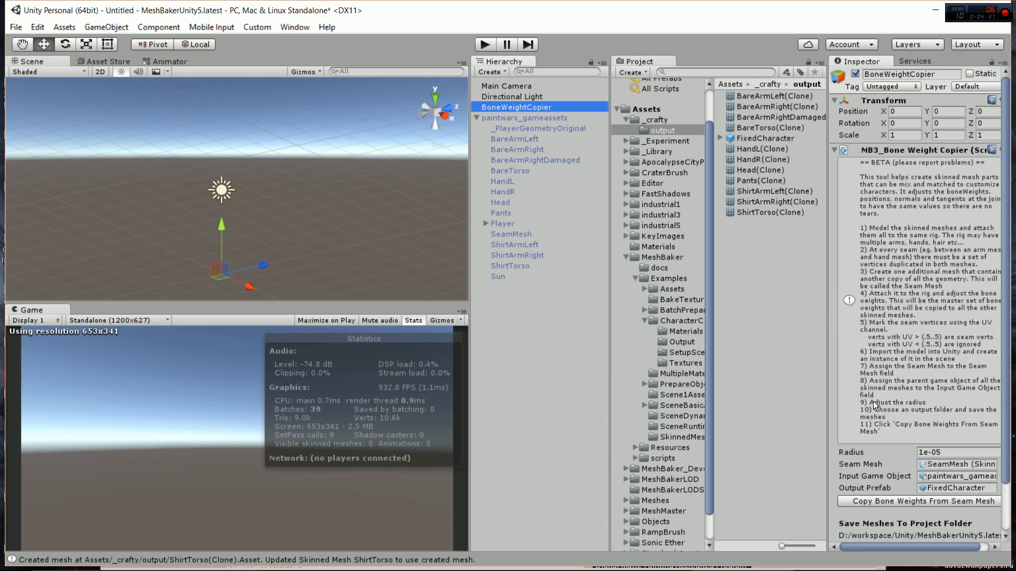
left_click(923, 501)
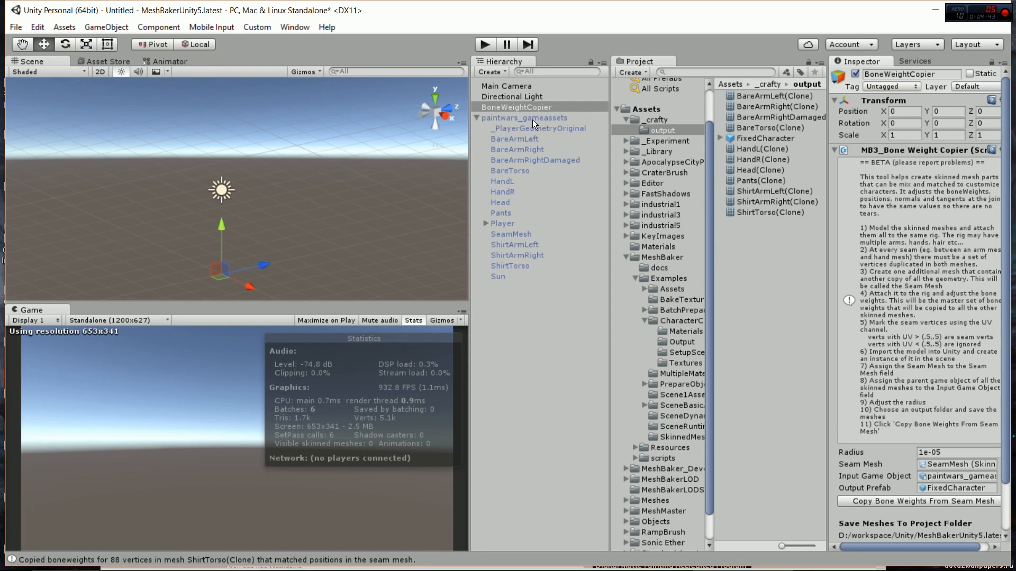
- Place the regenerated FixedCharacter prefab in the scene and activate the instance
left_click(475, 118)
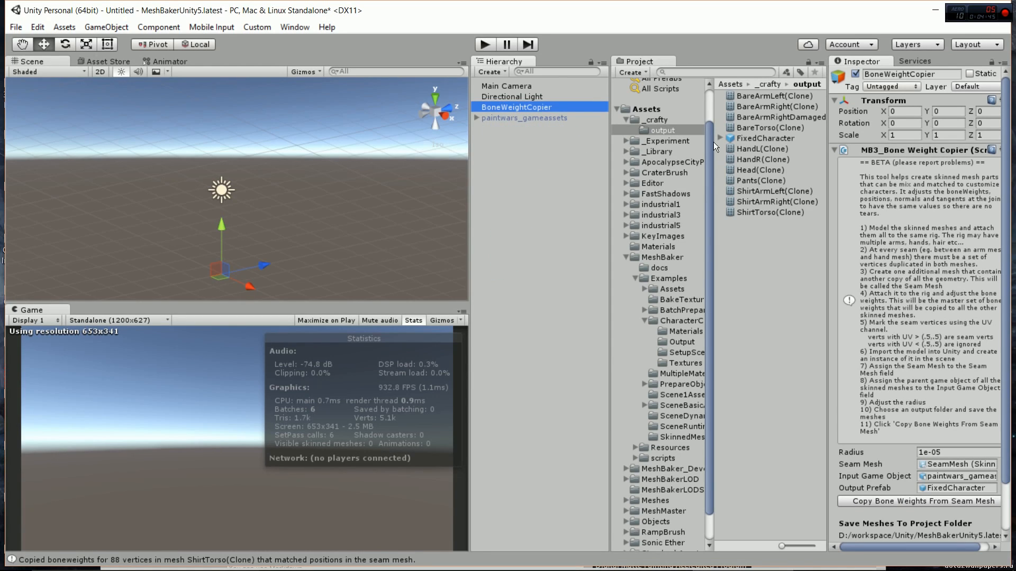
left_click_drag(748, 138, 559, 176)
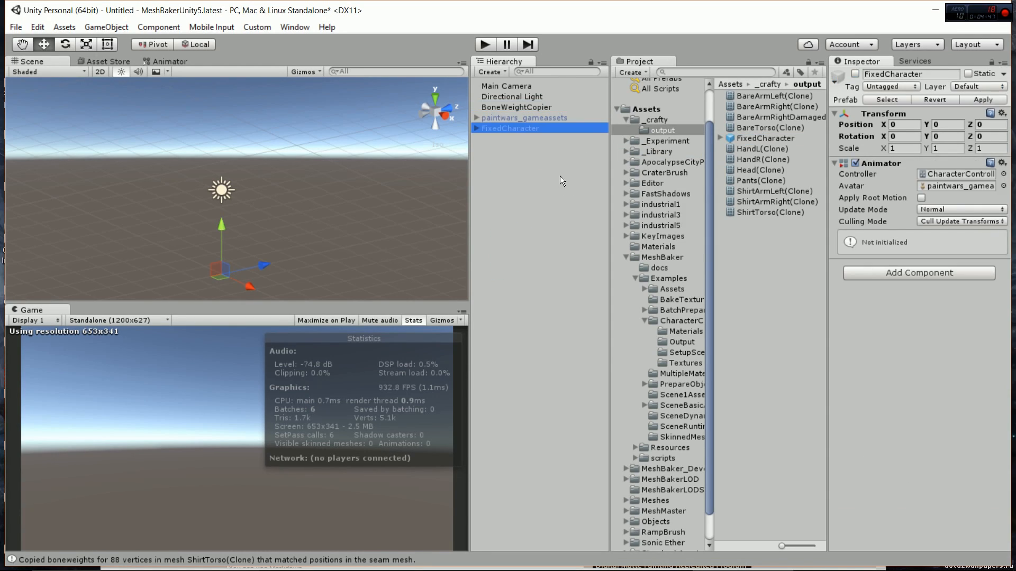
left_click(512, 127)
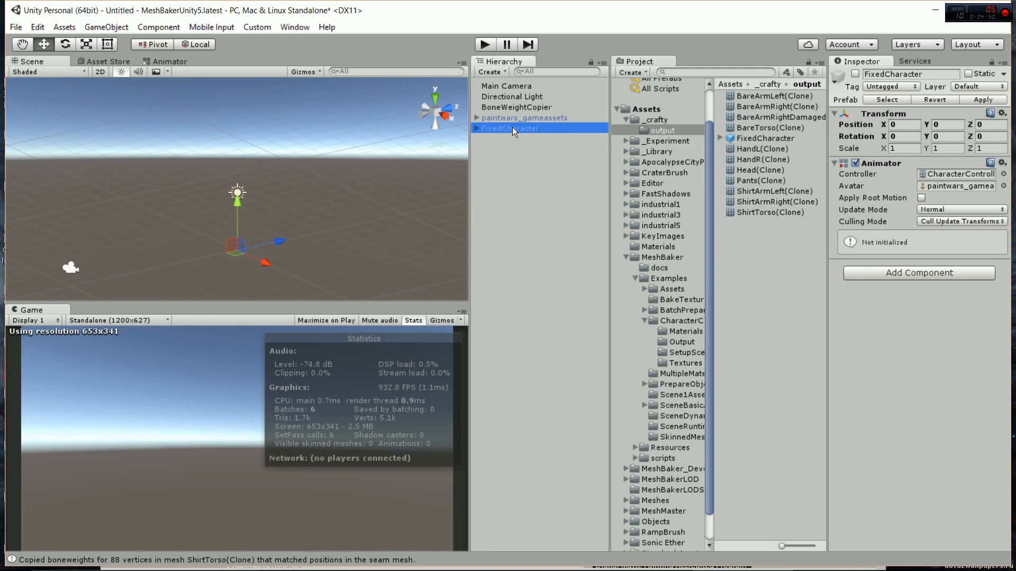
left_click(851, 74)
scroll(348, 206, "up", 5)
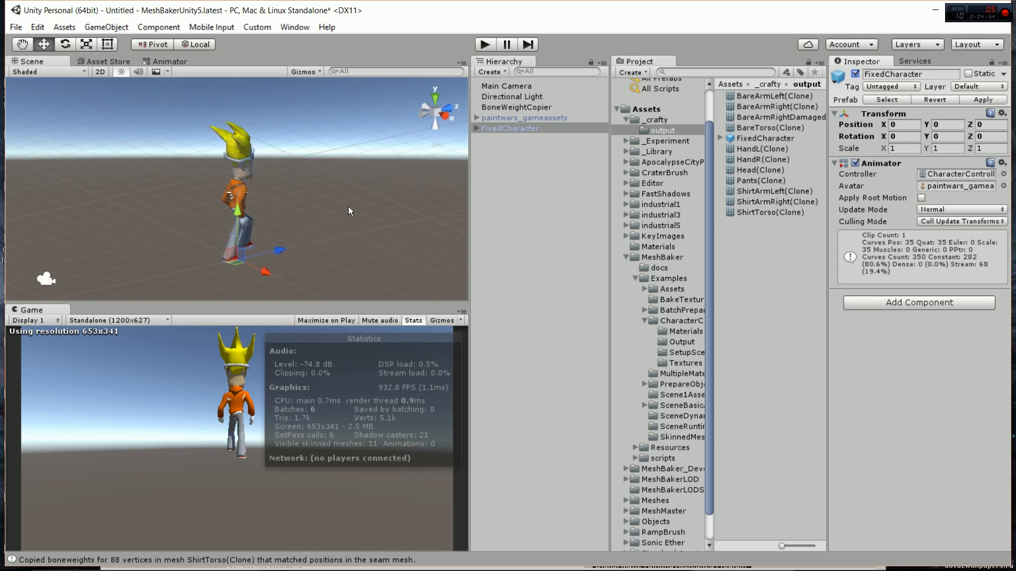
middle_click_drag(389, 224, 356, 204)
left_click(445, 116)
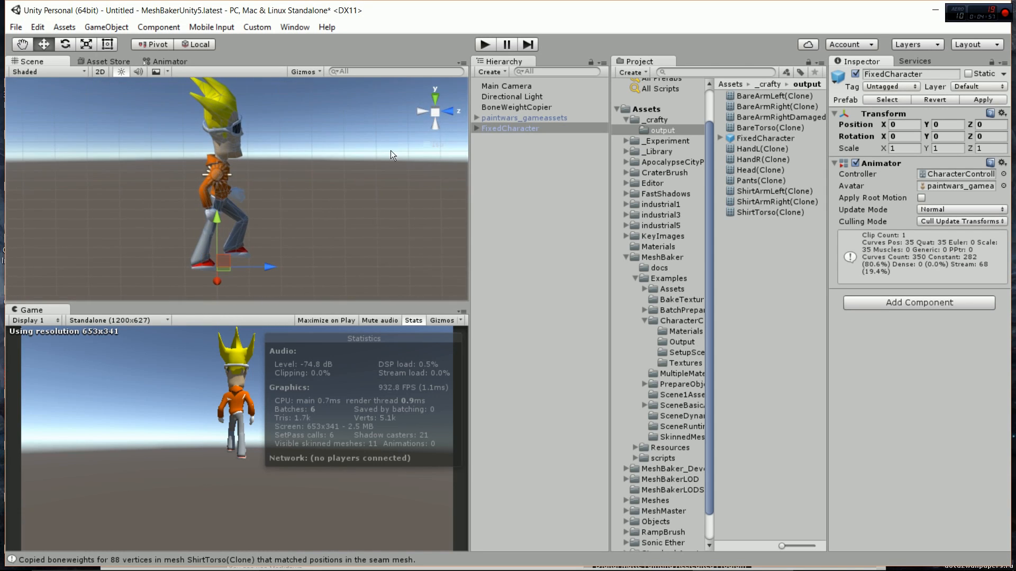
- Run the scene and examine the seams on FixedCharacter's arms, neck and torso during the animation
left_click(486, 42)
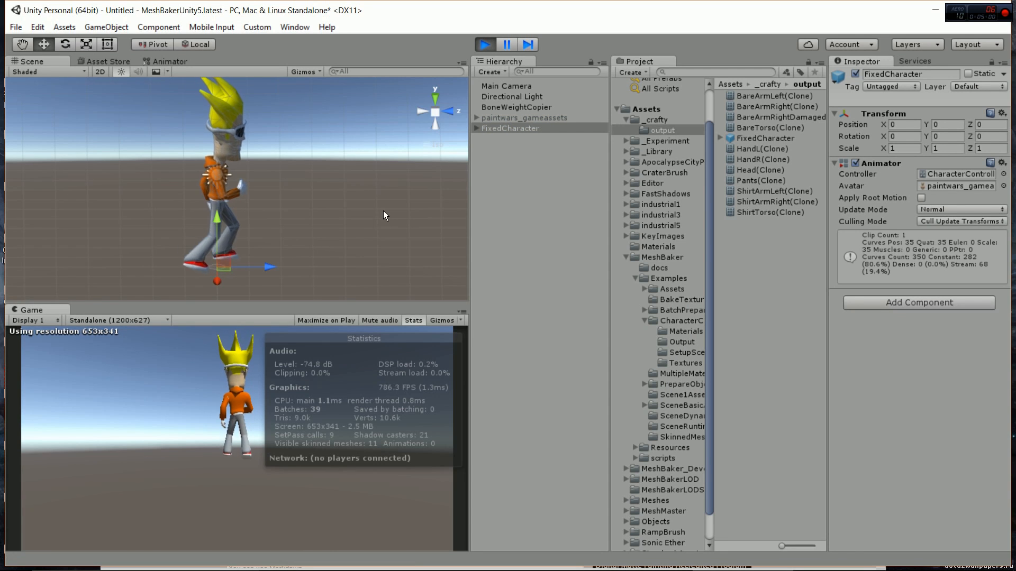
scroll(290, 242, "up", 2)
scroll(291, 224, "up", 4)
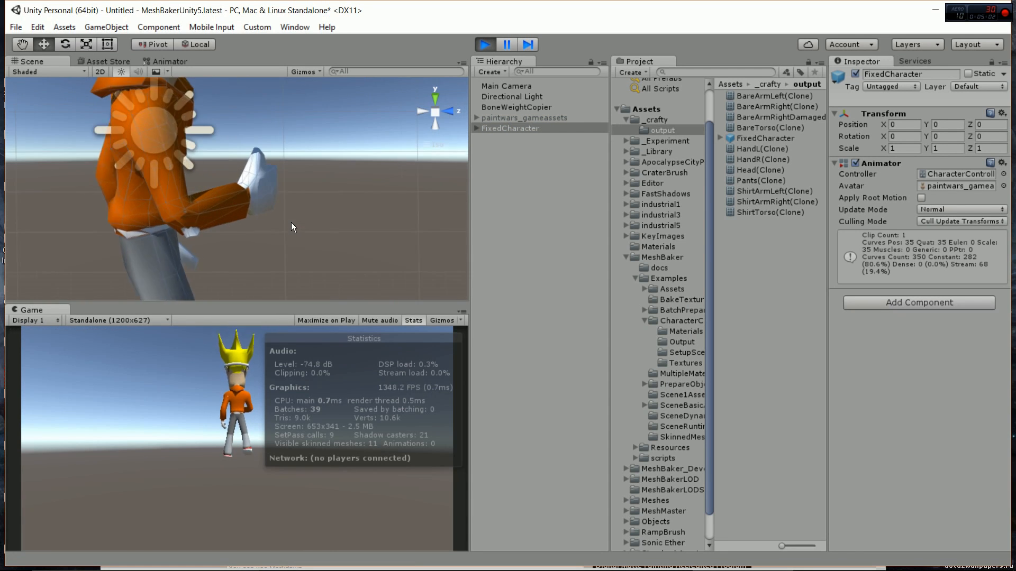
left_click_drag(266, 202, 185, 173, "alt")
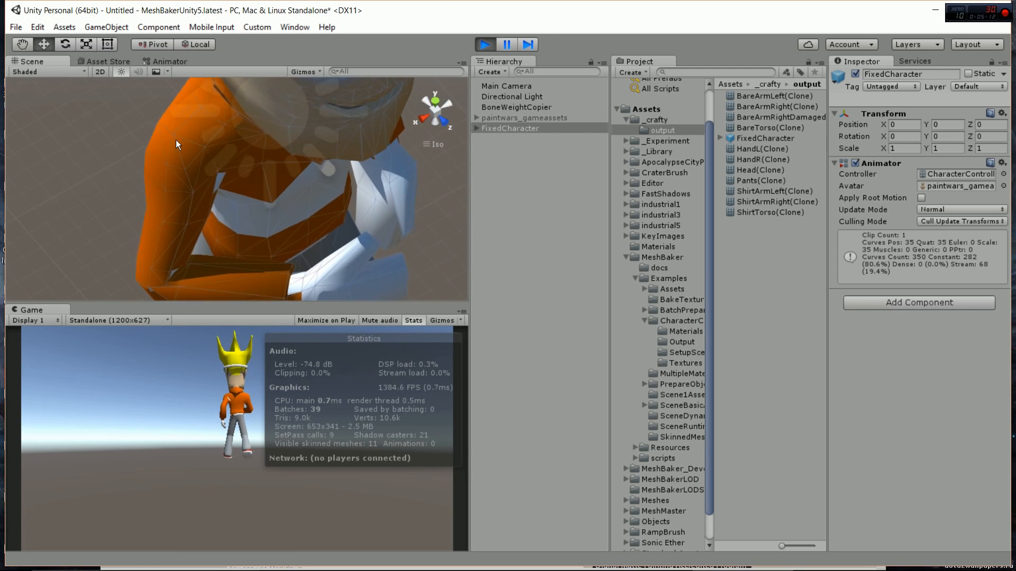
middle_click_drag(339, 217, 323, 217)
left_click_drag(323, 218, 332, 158, "alt")
middle_click_drag(332, 158, 312, 204)
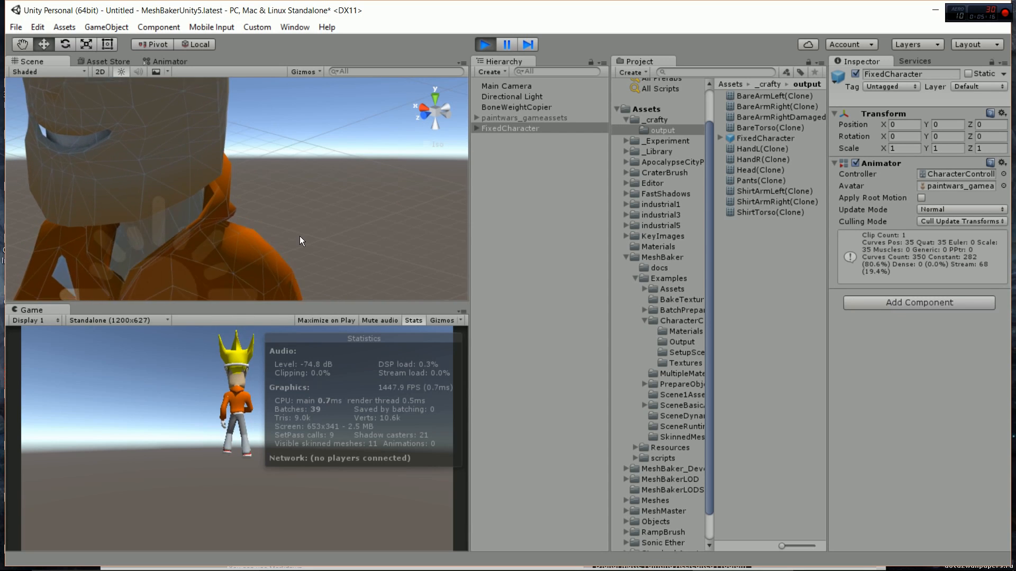
middle_click_drag(291, 264, 313, 206)
scroll(317, 205, "down", 8)
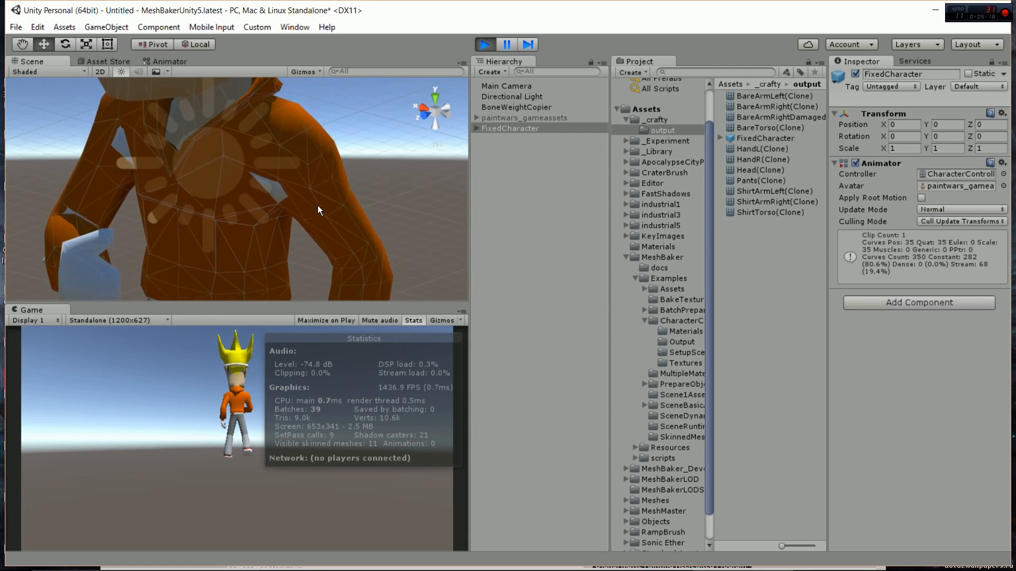
- Deactivate BareArmLeft, BareArmRight, BareArmRightDamaged and BareTorso under FixedCharacter in the running scene
left_click(520, 129)
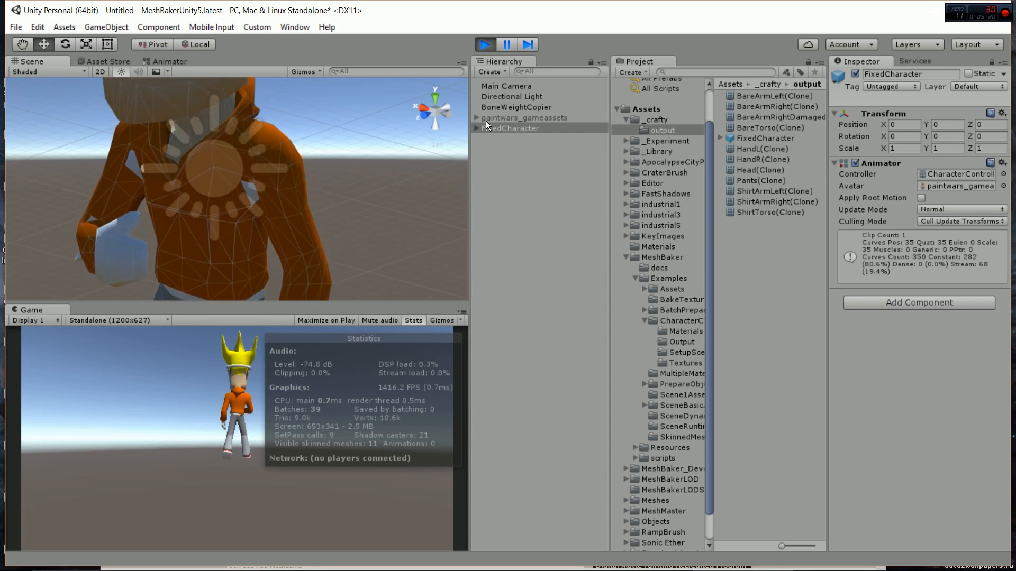
left_click(477, 129)
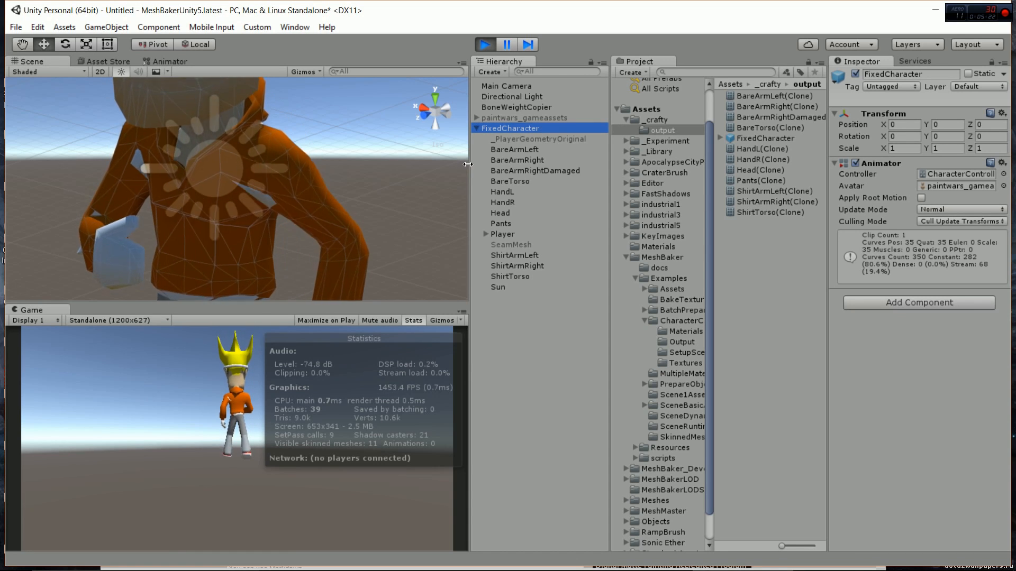
left_click(518, 149)
left_click(519, 160, "shift")
left_click(523, 169, "shift")
left_click(520, 181, "shift")
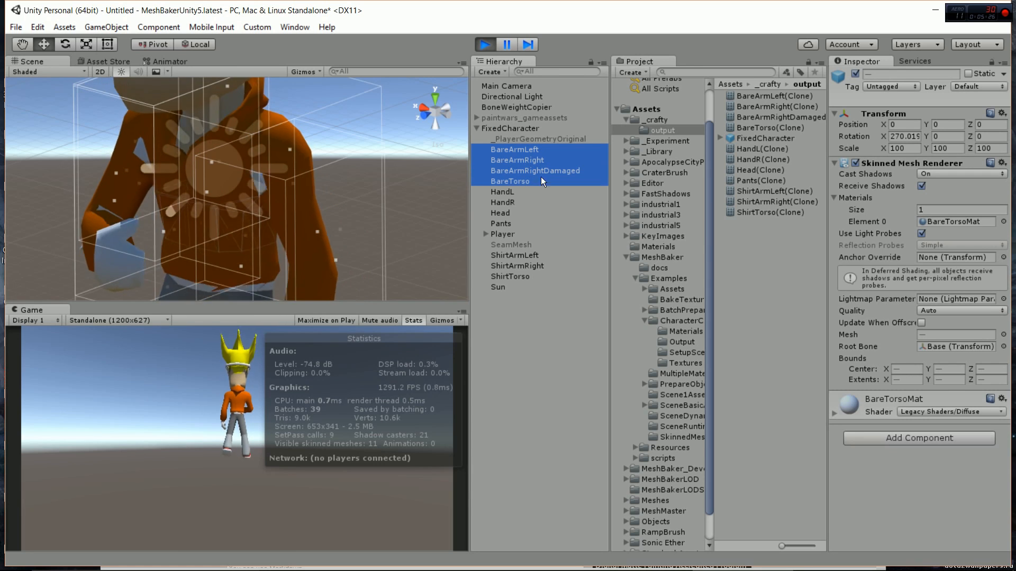
left_click(855, 74)
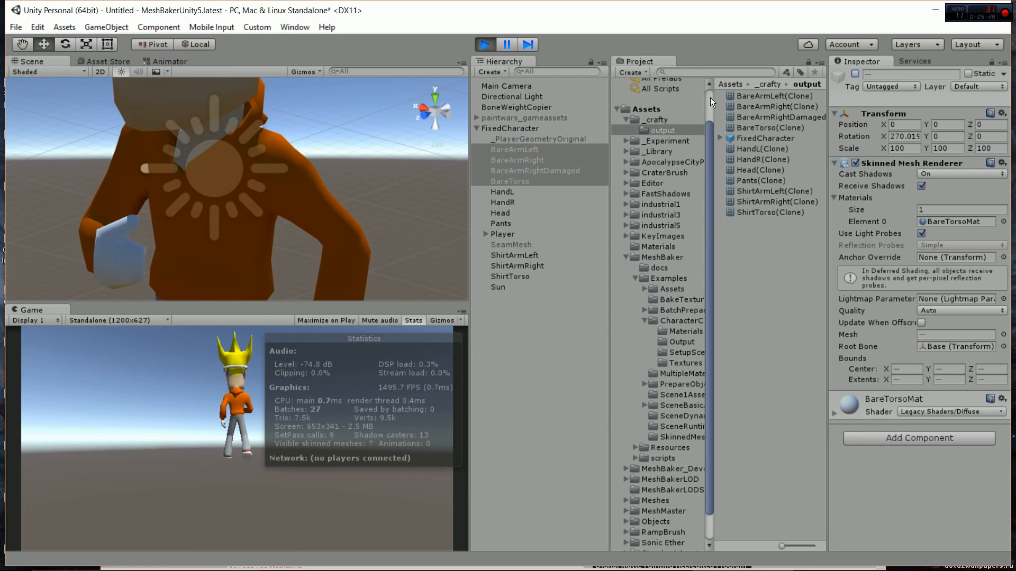
left_click_drag(305, 200, 372, 208, "alt")
scroll(323, 199, "down", 6)
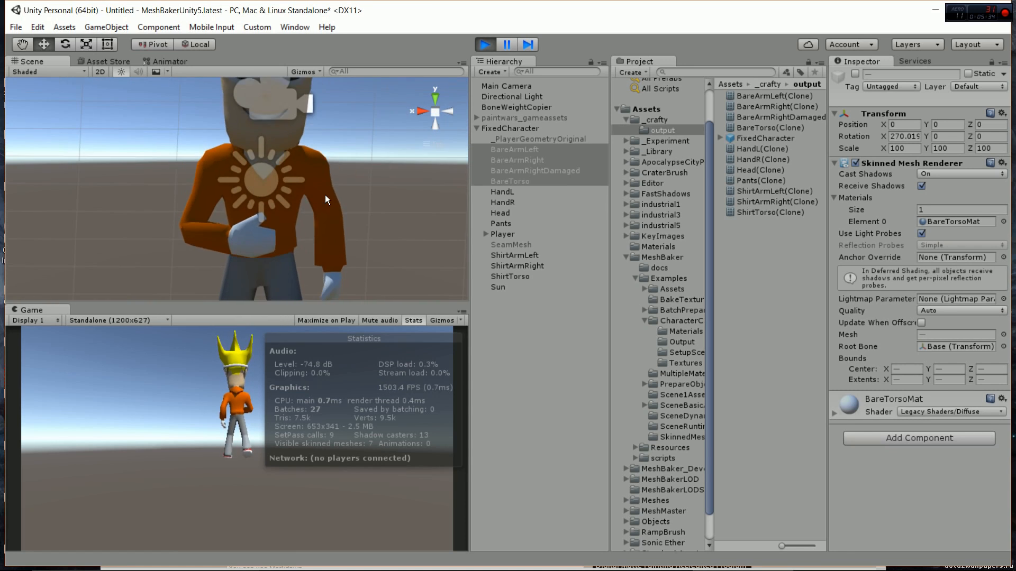
middle_click_drag(410, 197, 318, 199)
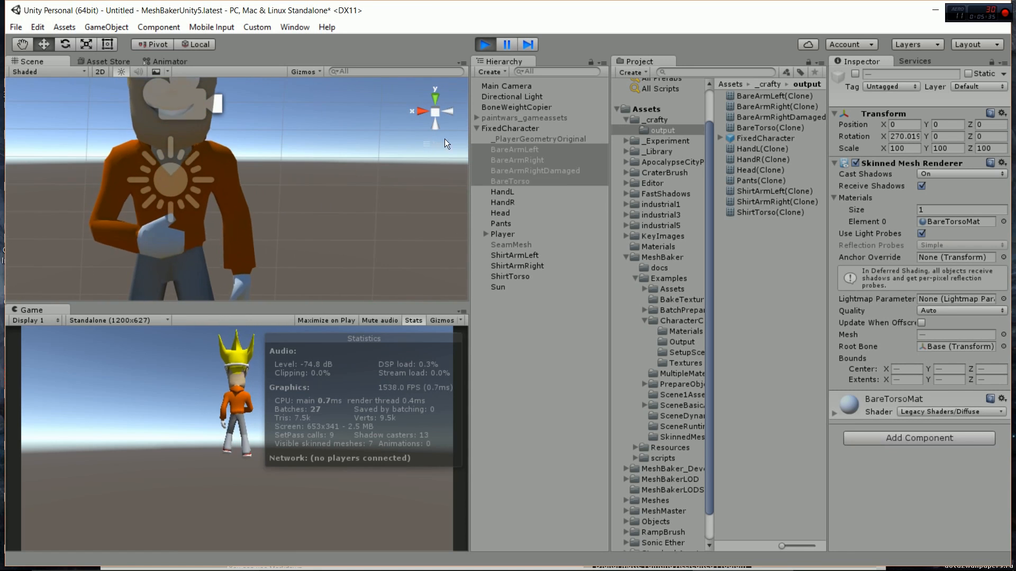
- Stop the running scene and place a second instance of the FixedCharacter prefab in the scene
left_click(484, 43)
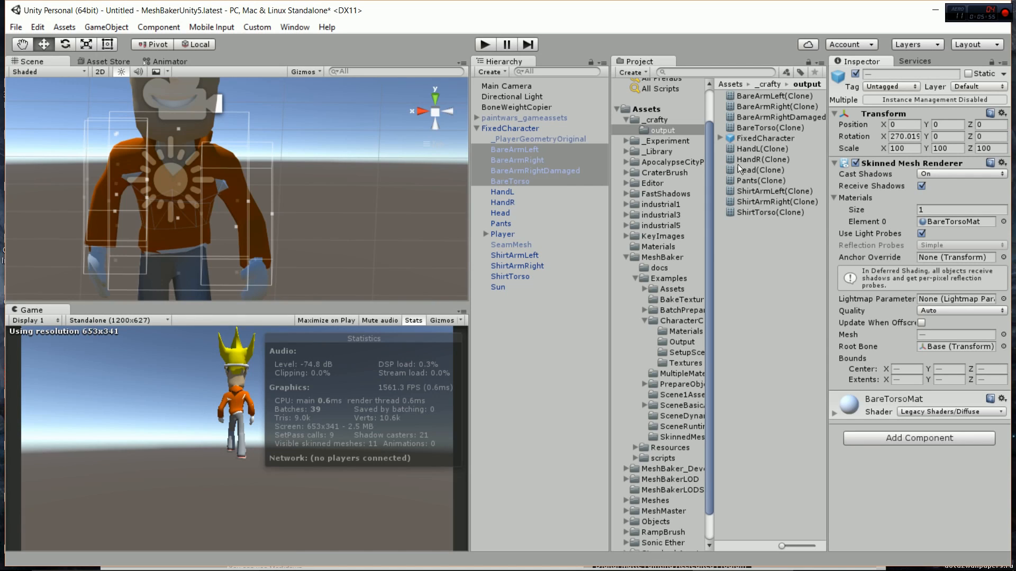
left_click(754, 138)
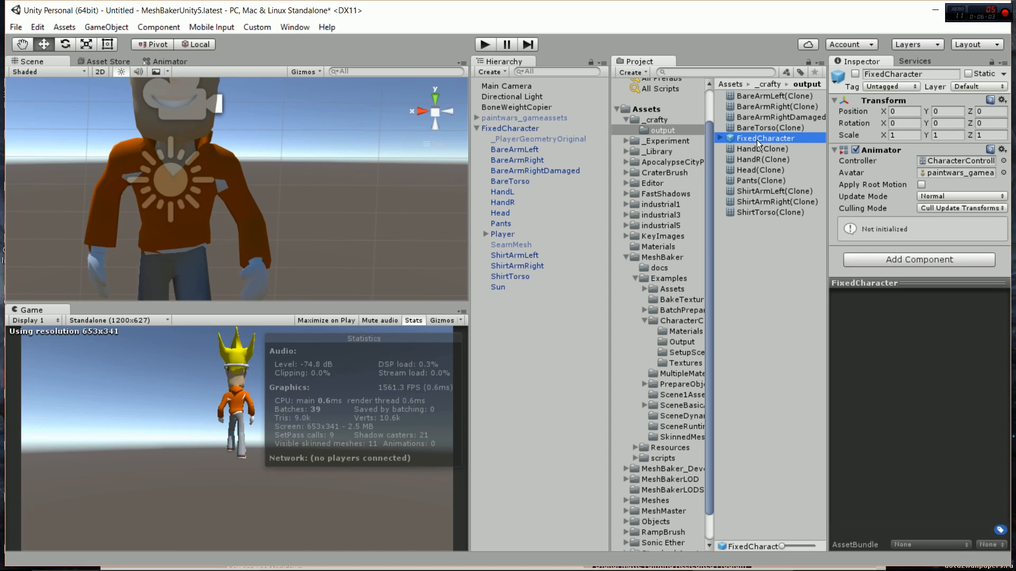
left_click(477, 128)
left_click_drag(747, 138, 513, 196)
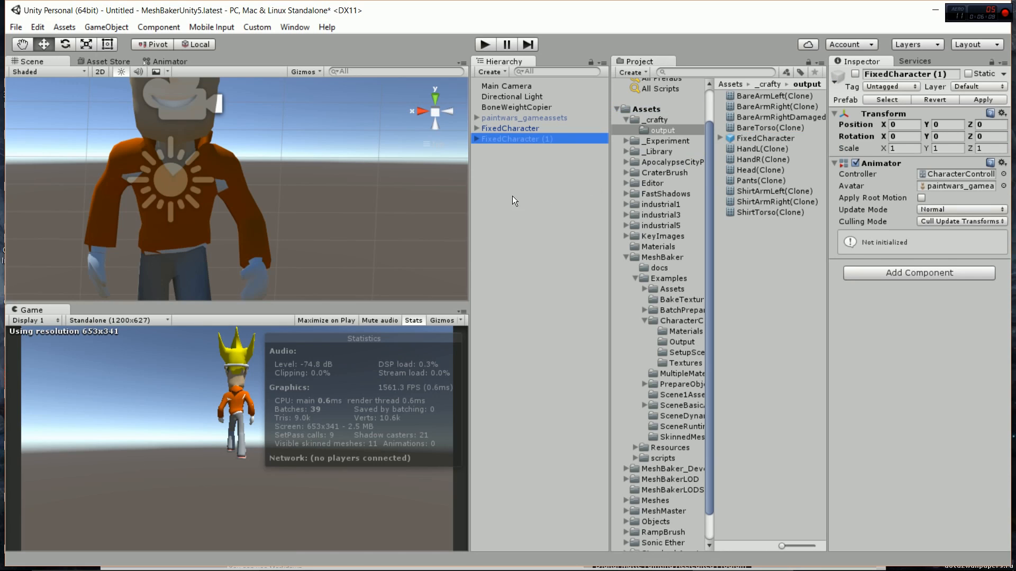
- Rename the second instance FixedCharacter_forGame and save it as a new prefab in the _crafty/output folder
left_click(514, 140)
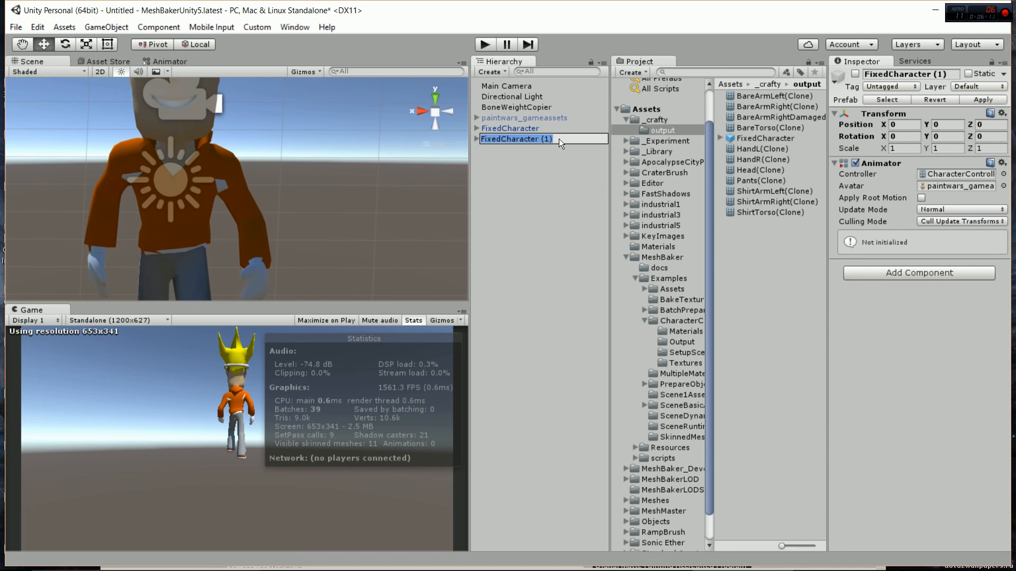
left_click_drag(558, 138, 536, 138)
type("_forGame")
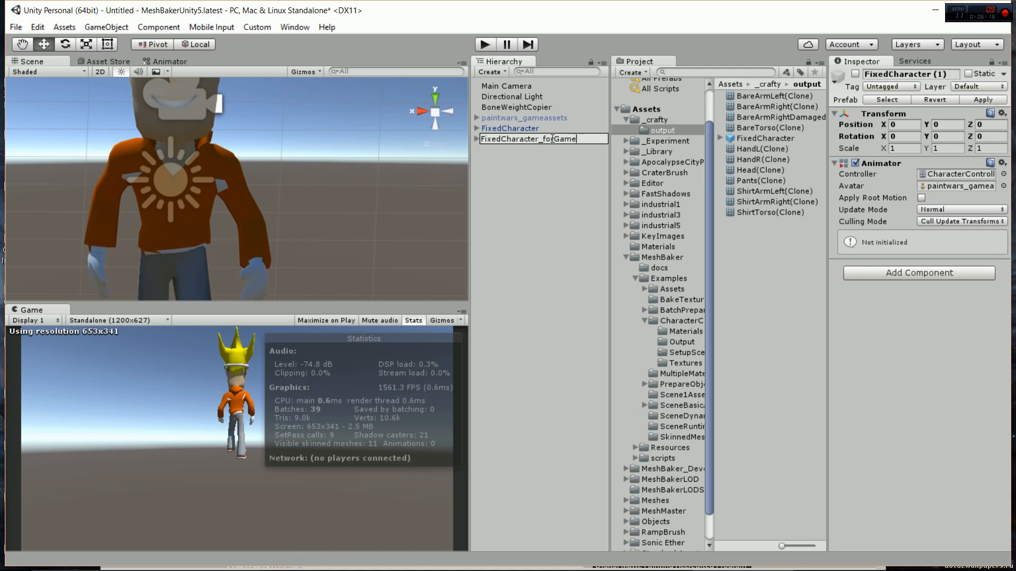
key("Return")
left_click_drag(537, 139, 744, 291)
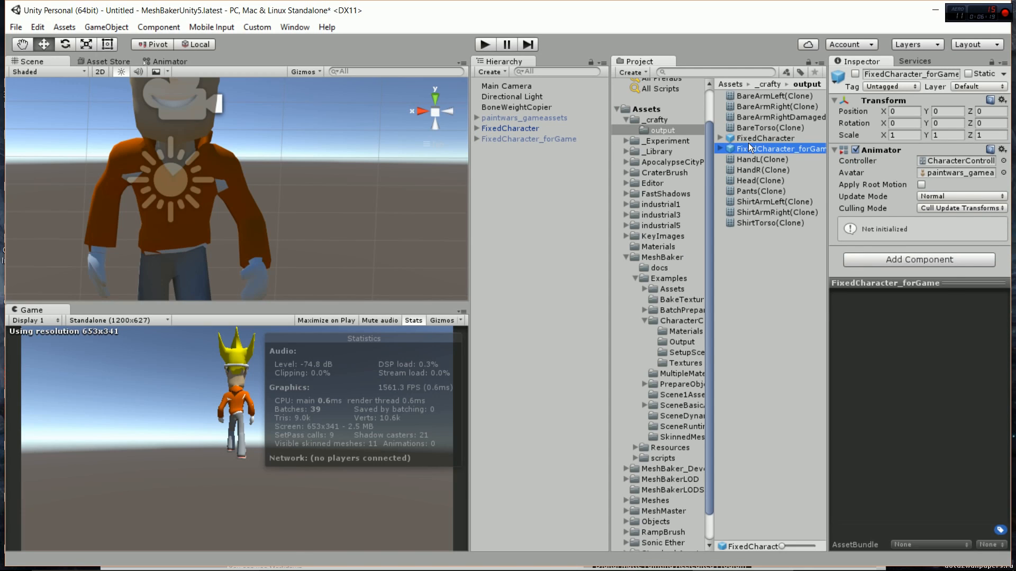
- Examine the child objects of the FixedCharacter_forGame prefab and the cloned mesh assets HandL through ShirtTorso in the output folder
left_click(720, 149)
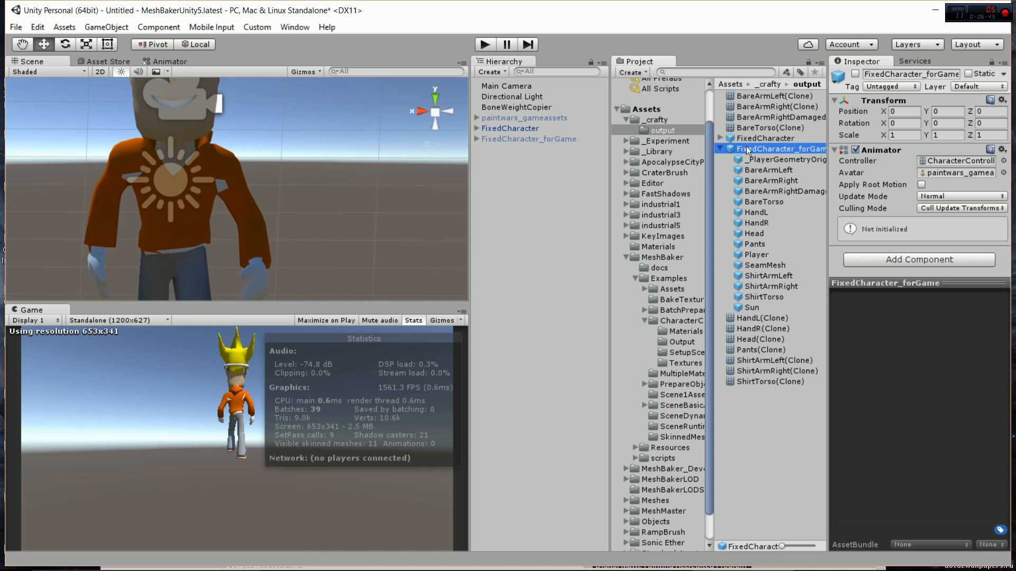
left_click(721, 148)
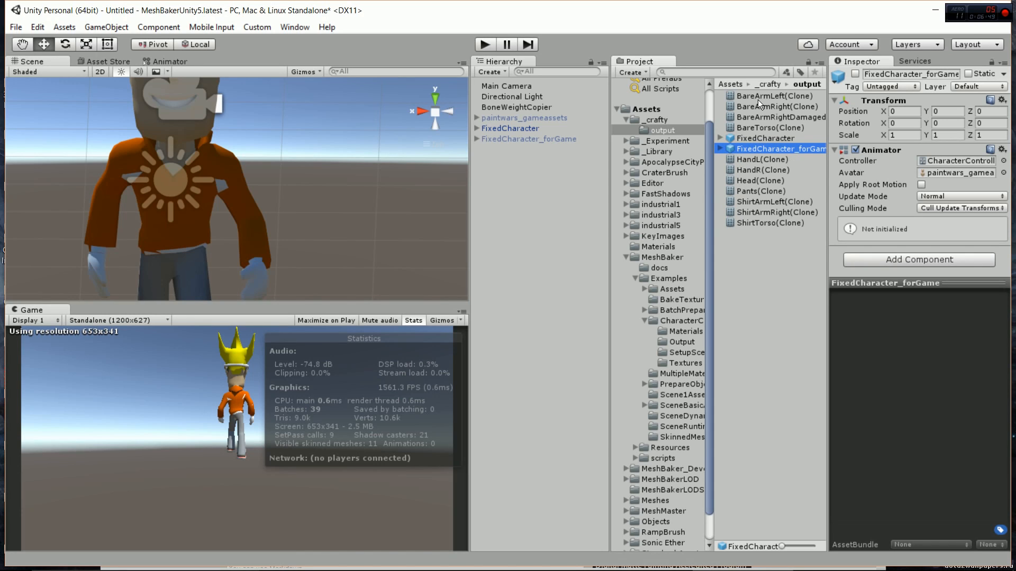
left_click(768, 250)
left_click(749, 158)
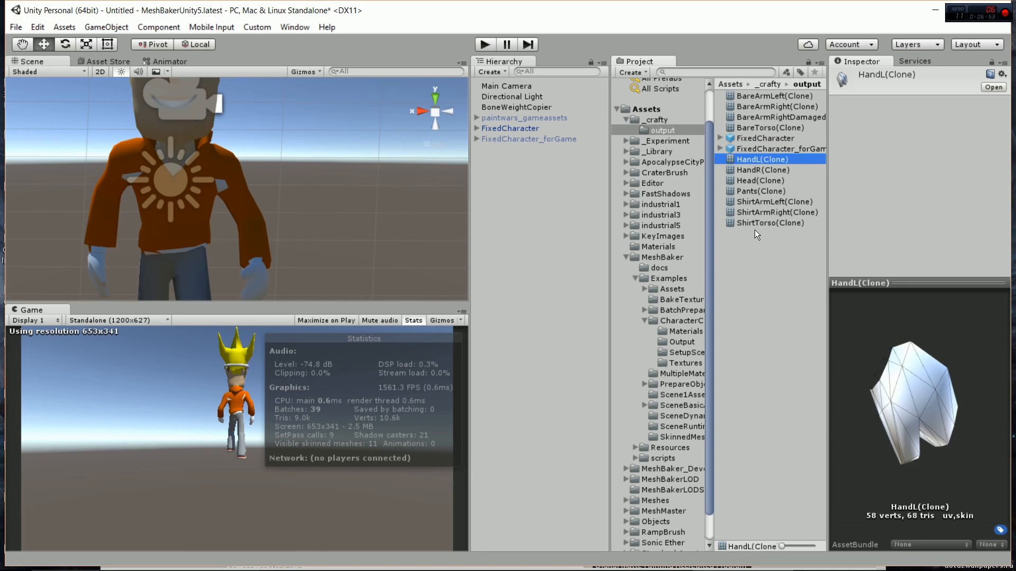
left_click(754, 229)
left_click(753, 226)
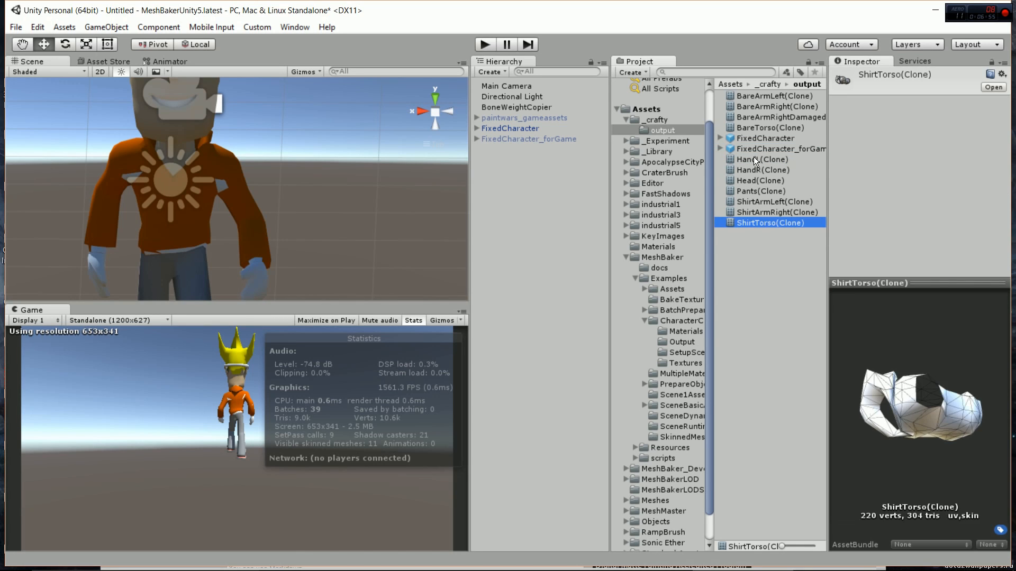
left_click(754, 149)
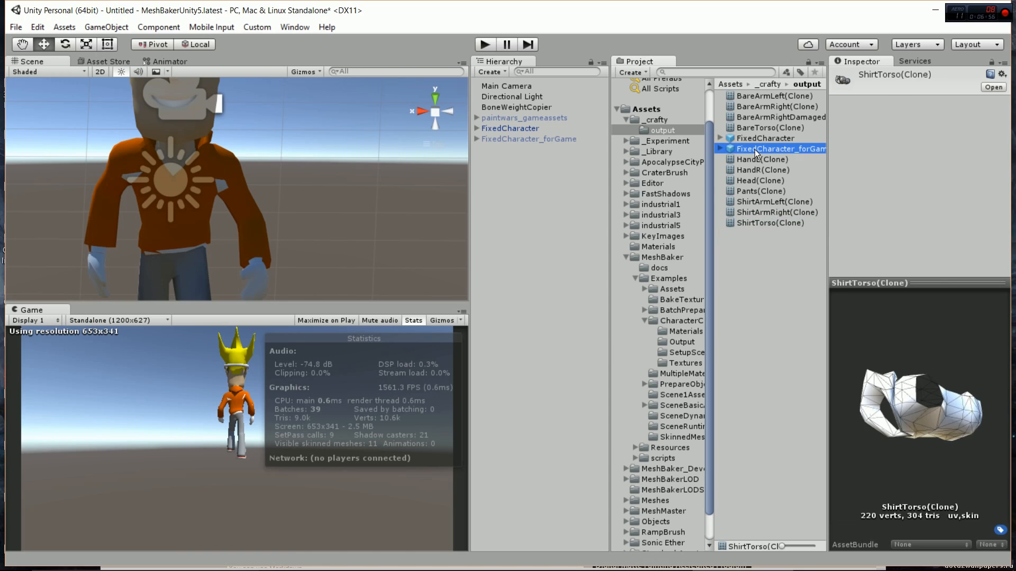
left_click(719, 148)
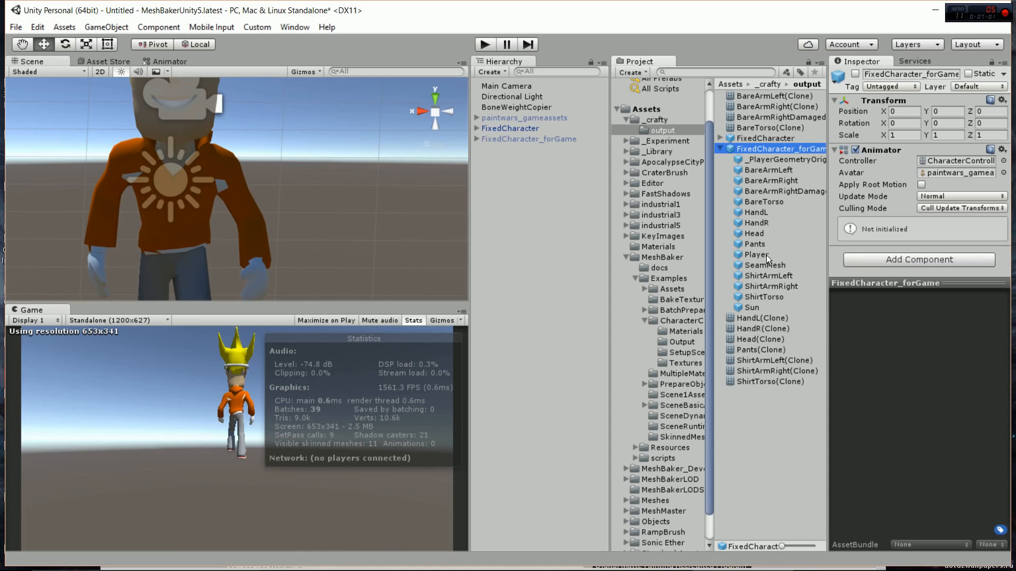
left_click(720, 149)
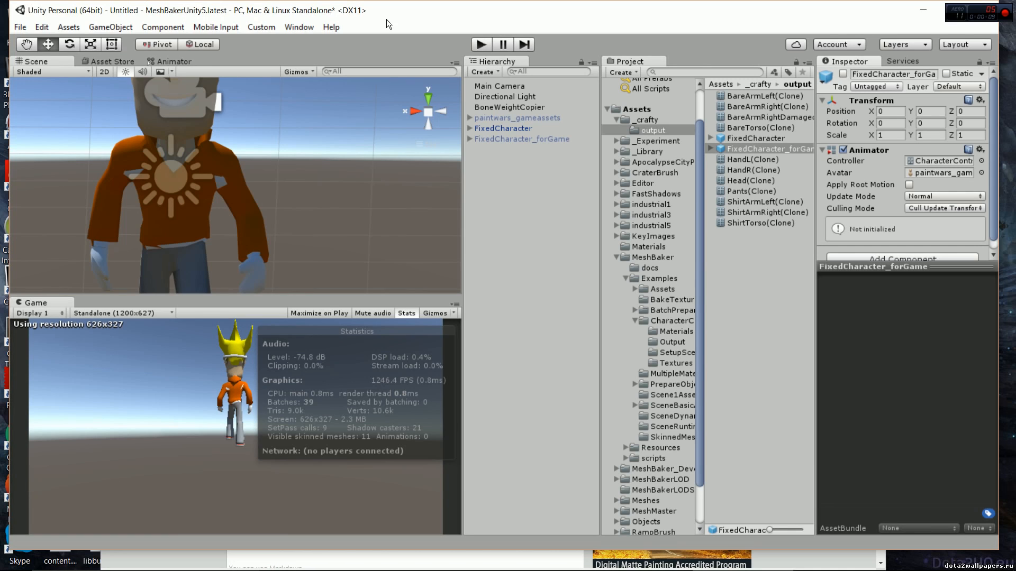
left_click(21, 29)
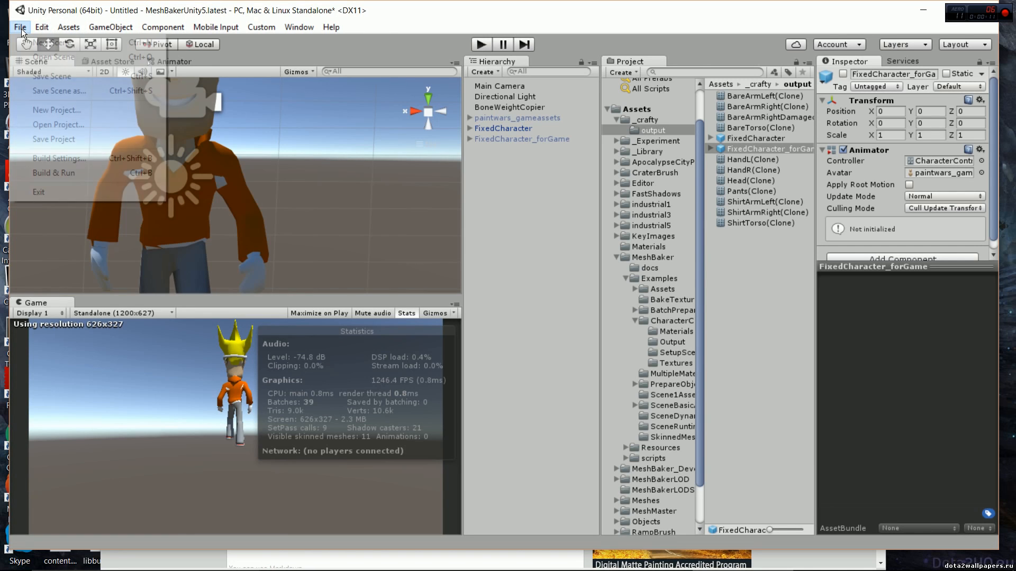
left_click(41, 42)
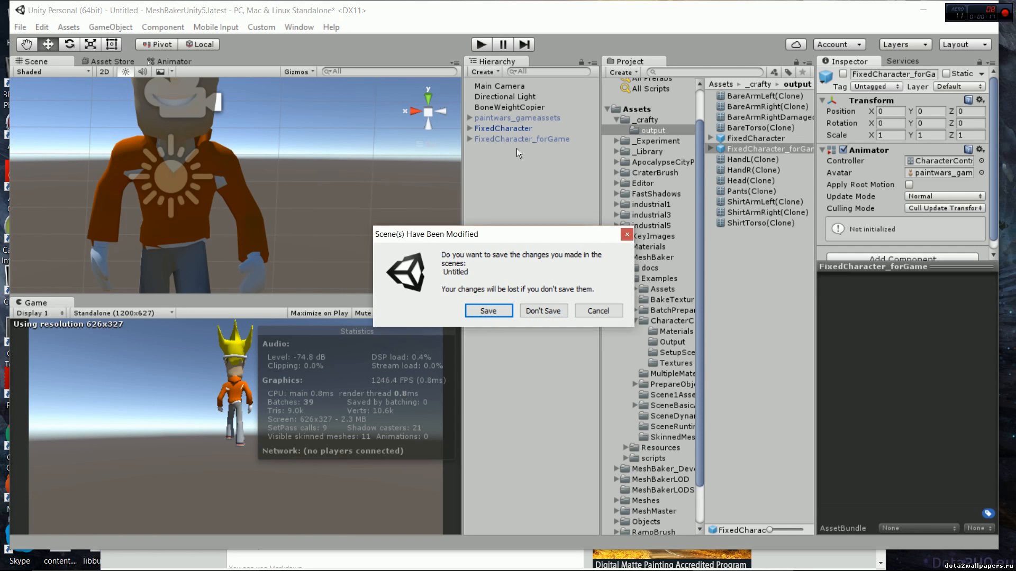
left_click(598, 312)
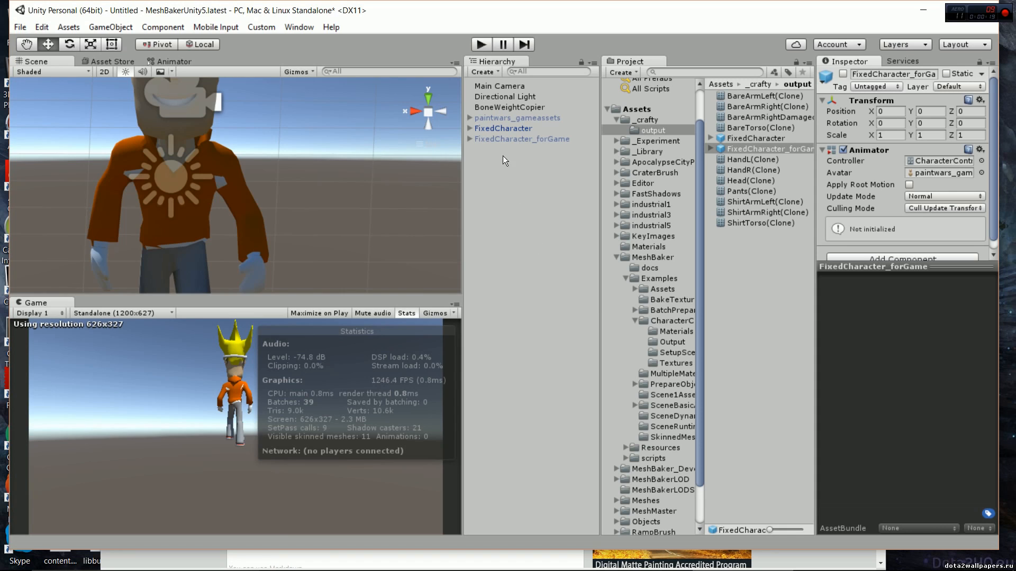
- Delete the FixedCharacter and FixedCharacter_forGame instances from the scene
left_click(502, 128)
left_click(505, 139, "shift")
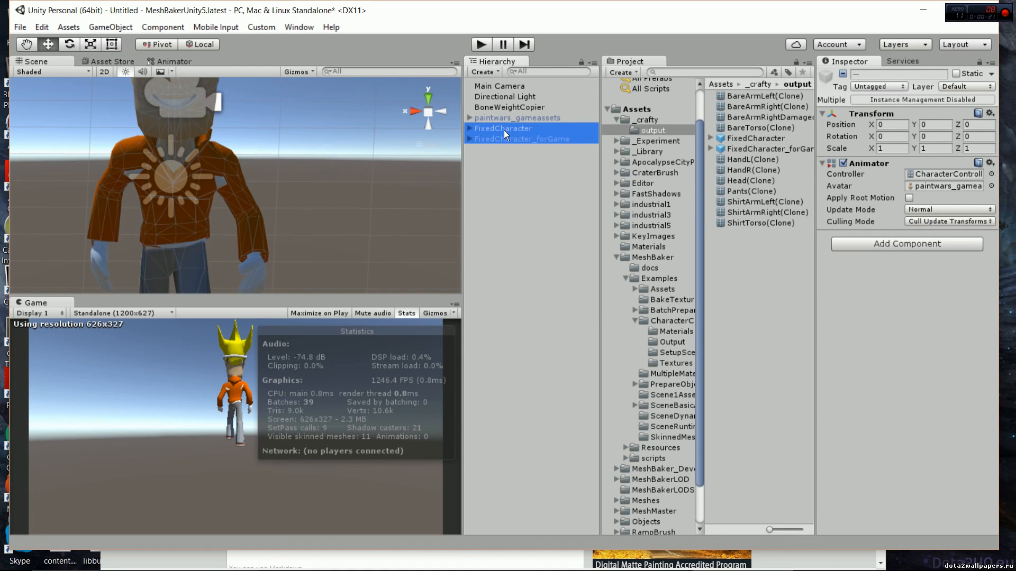
right_click(503, 130)
left_click(552, 207)
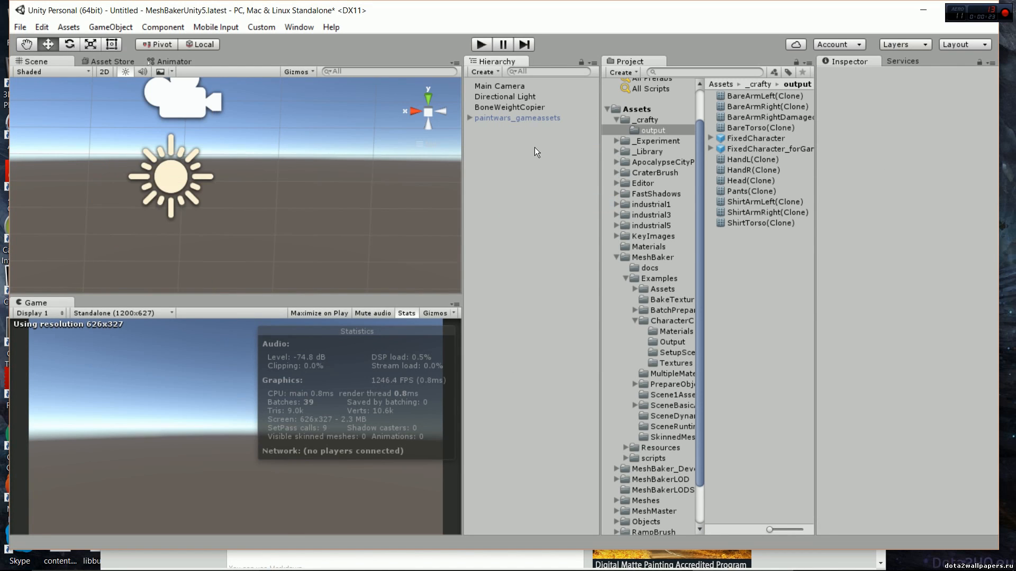
- Save the scene as setup in the Assets/_crafty folder
left_click(20, 27)
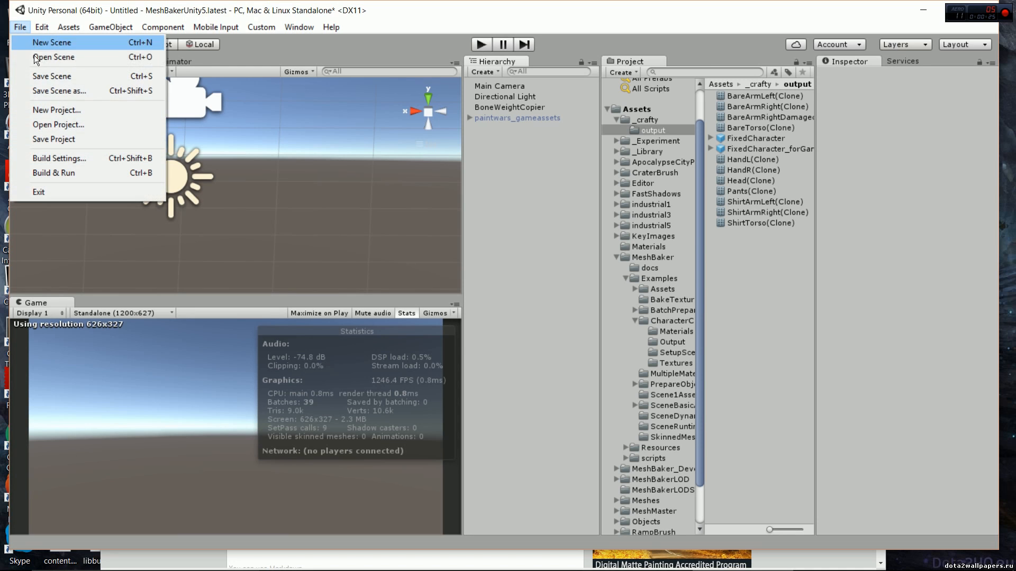
left_click(62, 79)
double_click(220, 91)
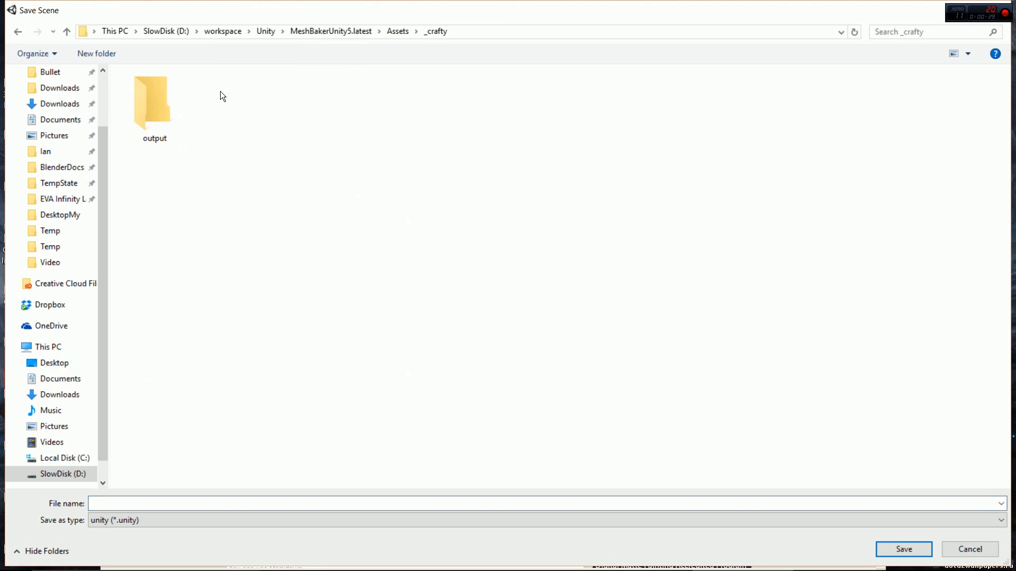
left_click(381, 504)
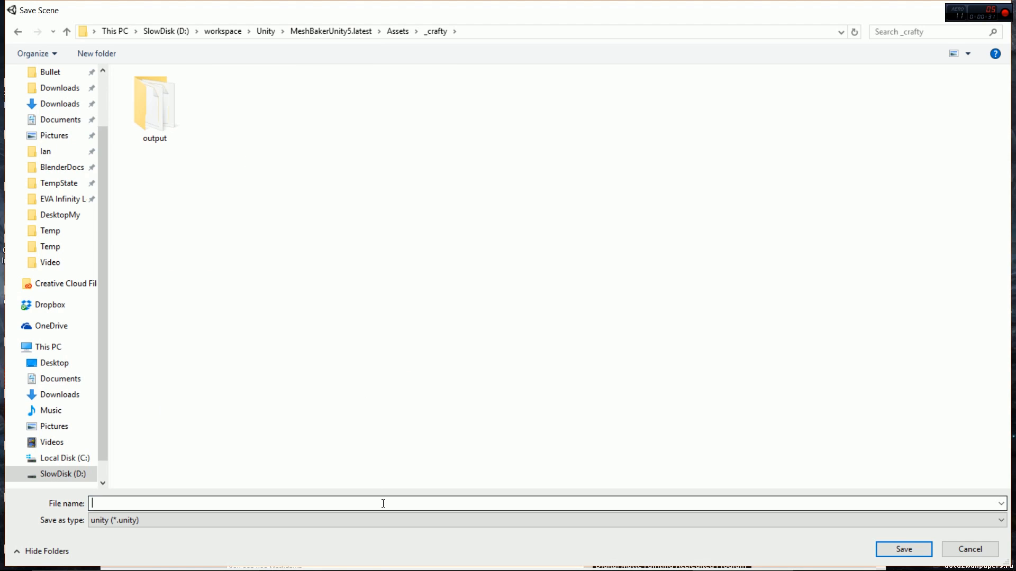
type("setup")
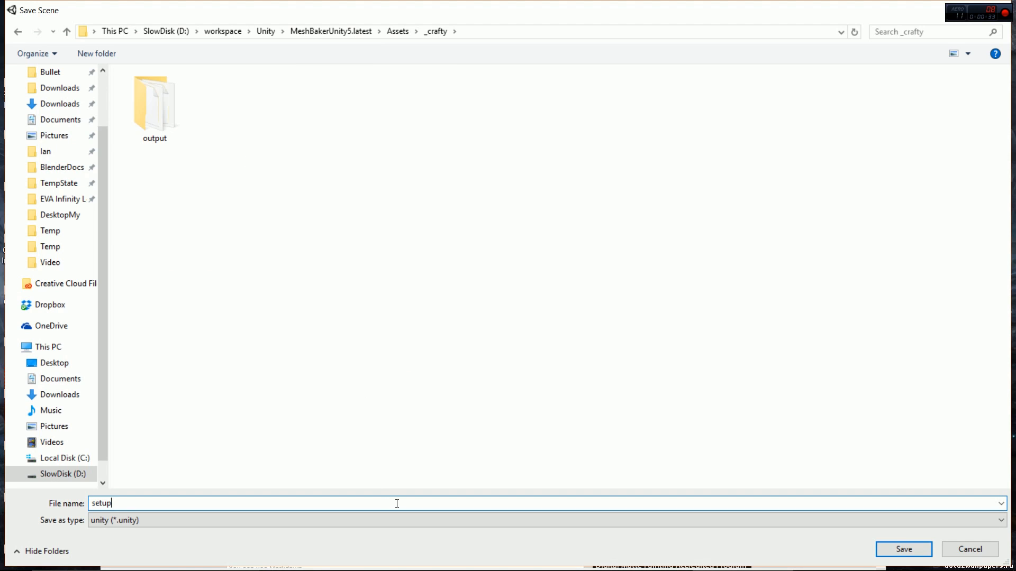
left_click(904, 550)
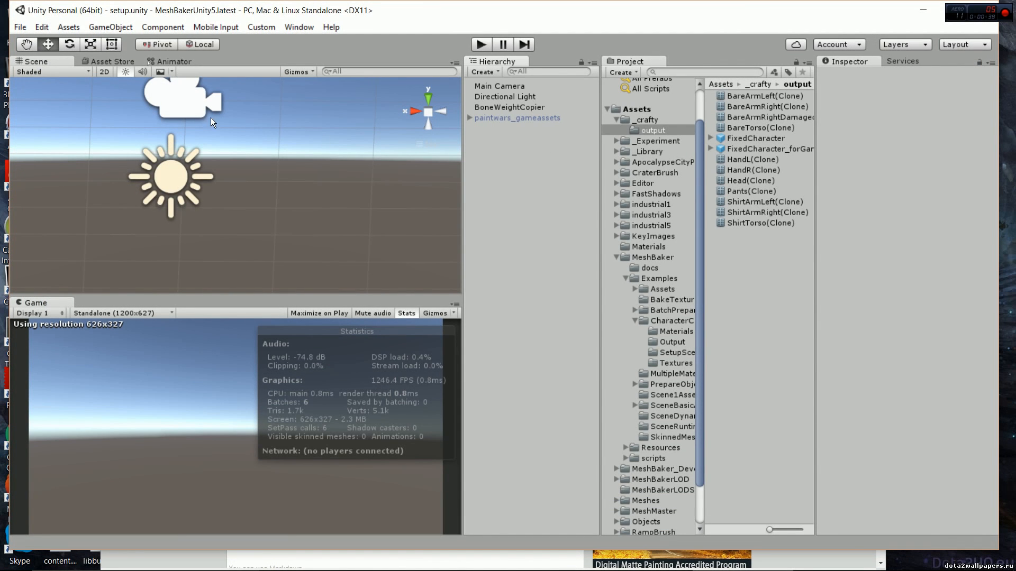
- Create a new scene and place the FixedCharacter_forGame prefab in it
left_click(21, 28)
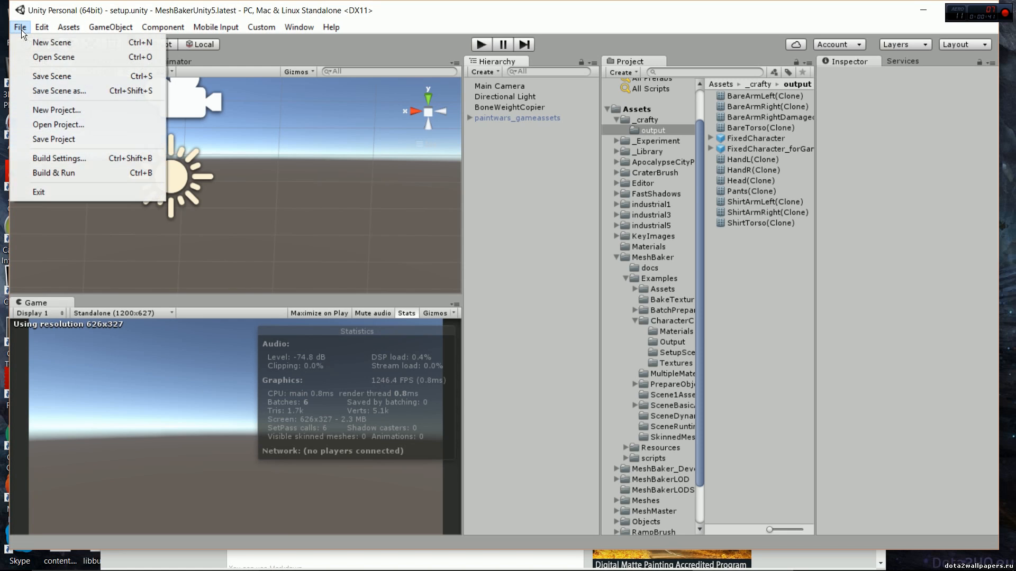
left_click(52, 42)
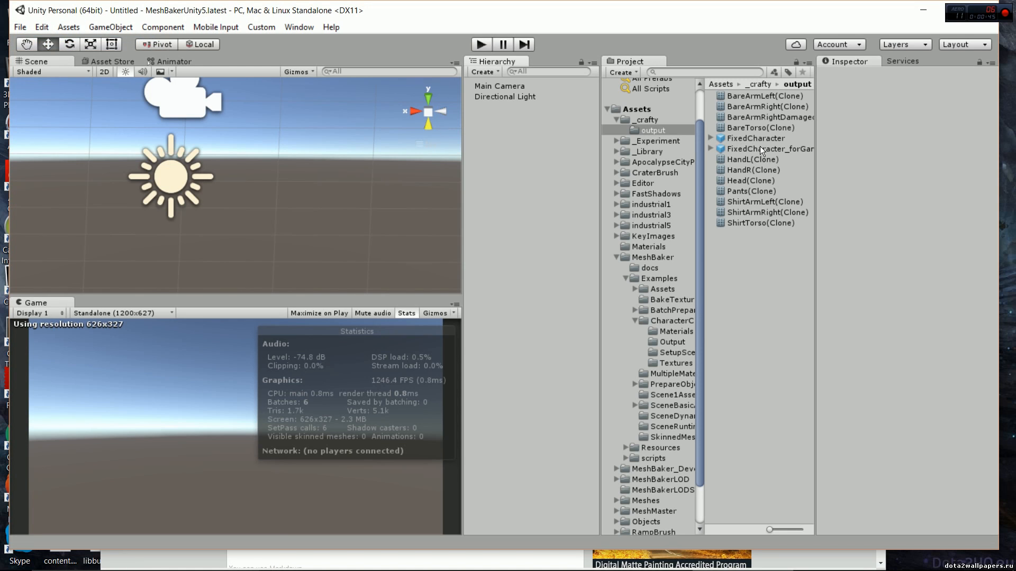
left_click_drag(776, 150, 561, 154)
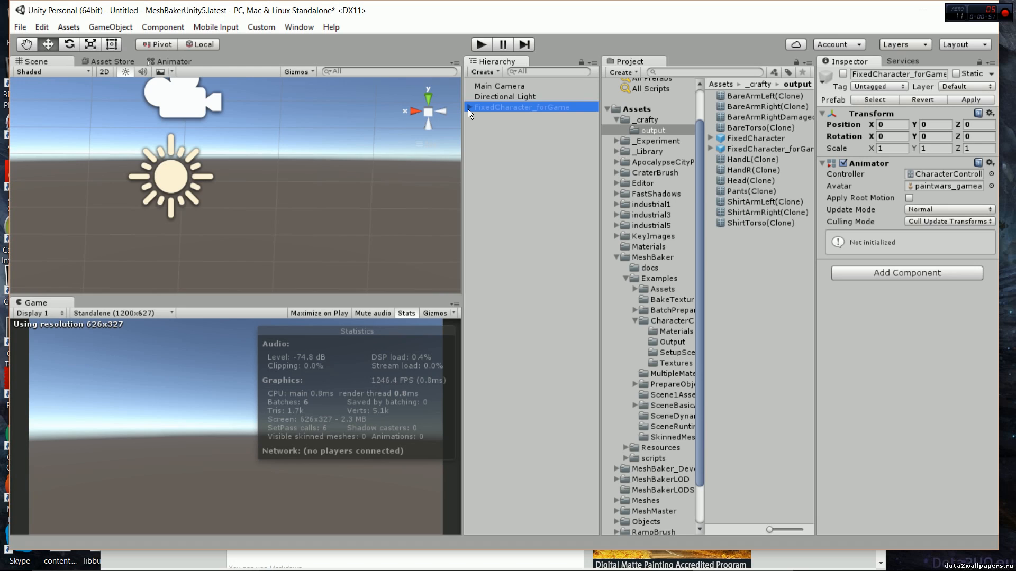
- Add a Mesh And Material Baker object to the scene and activate the FixedCharacter_forGame instance
left_click(106, 30)
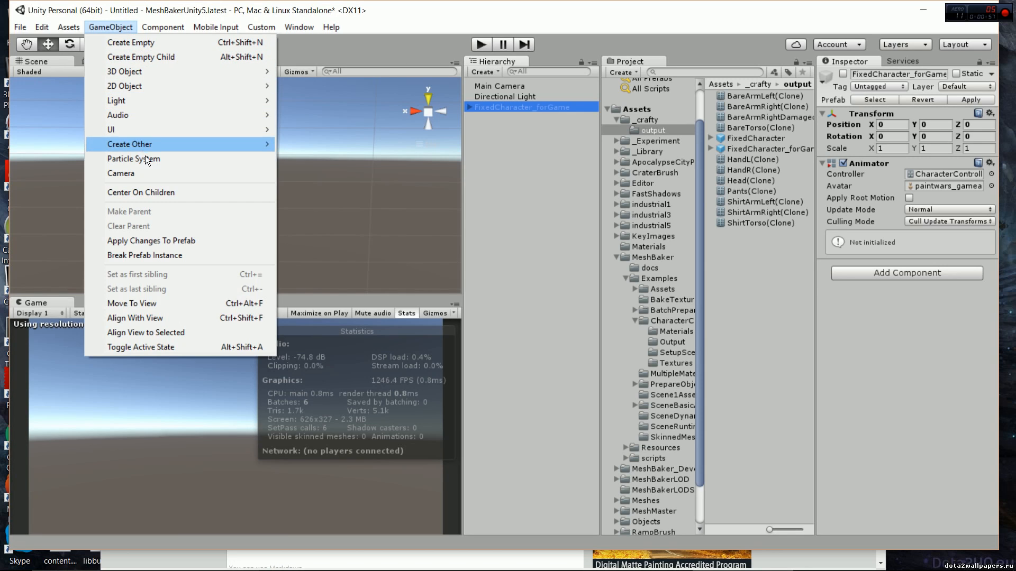
mouse_move(155, 145)
mouse_move(333, 145)
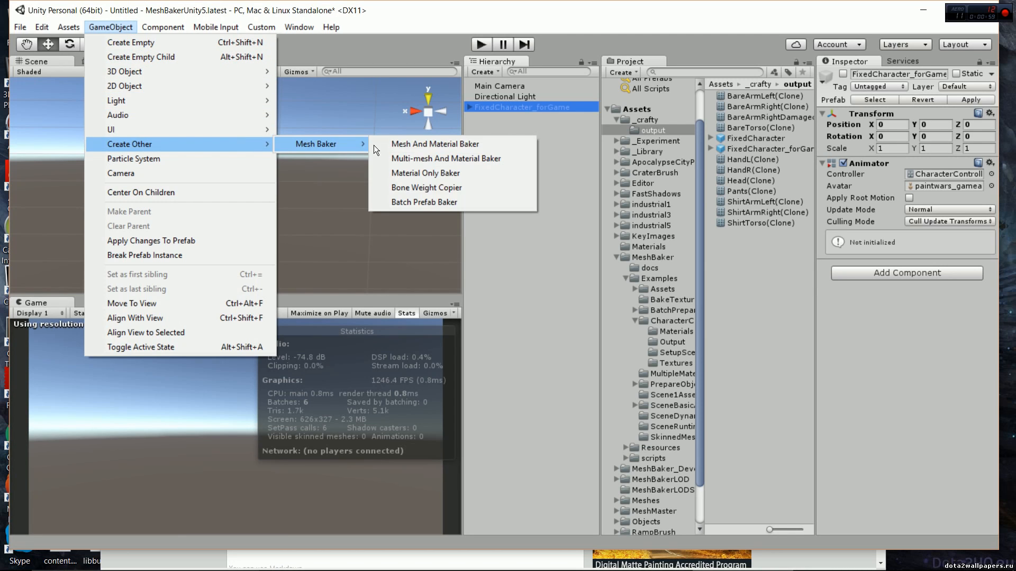
left_click(411, 142)
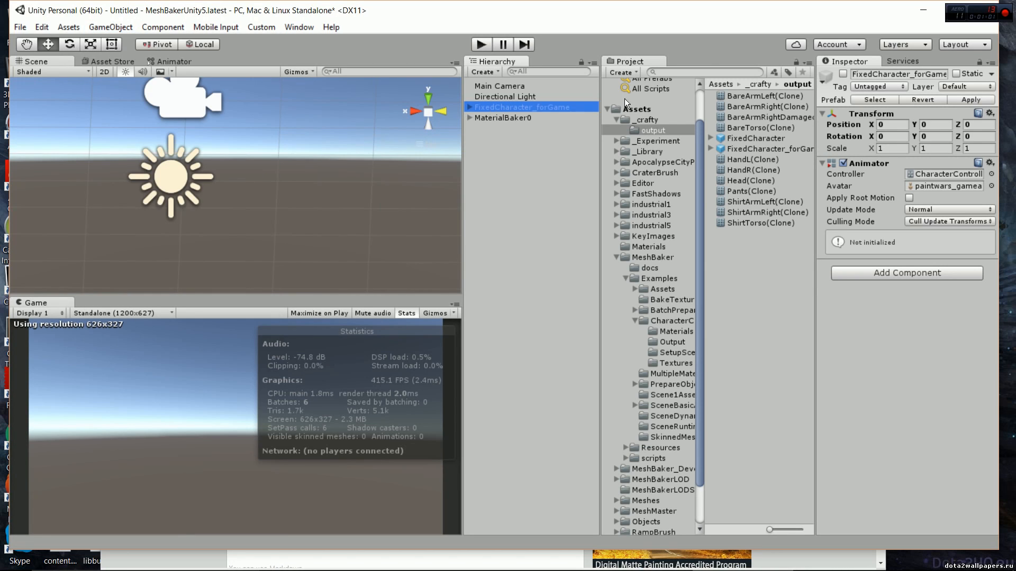
left_click(843, 74)
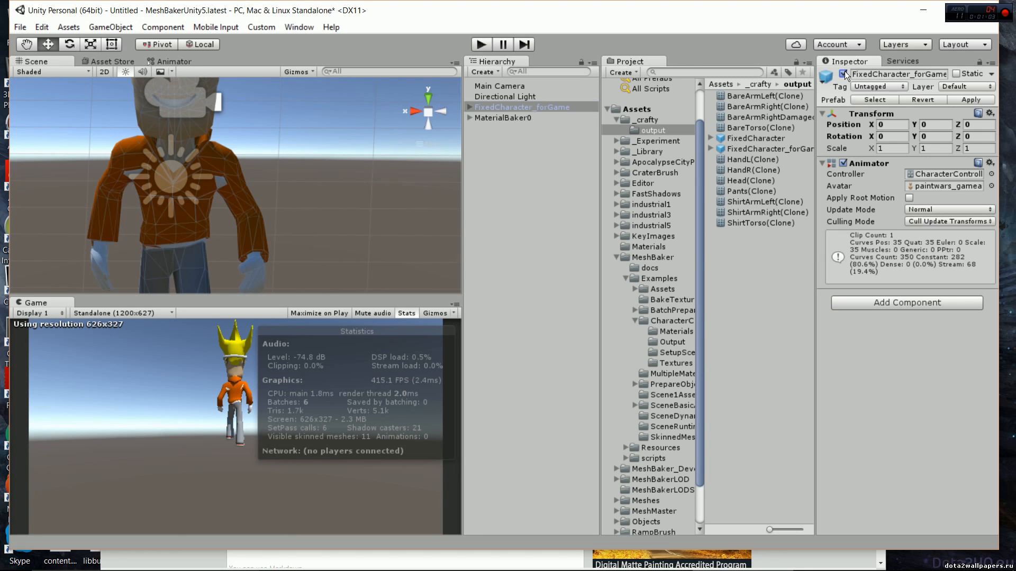
scroll(325, 166, "down", 5)
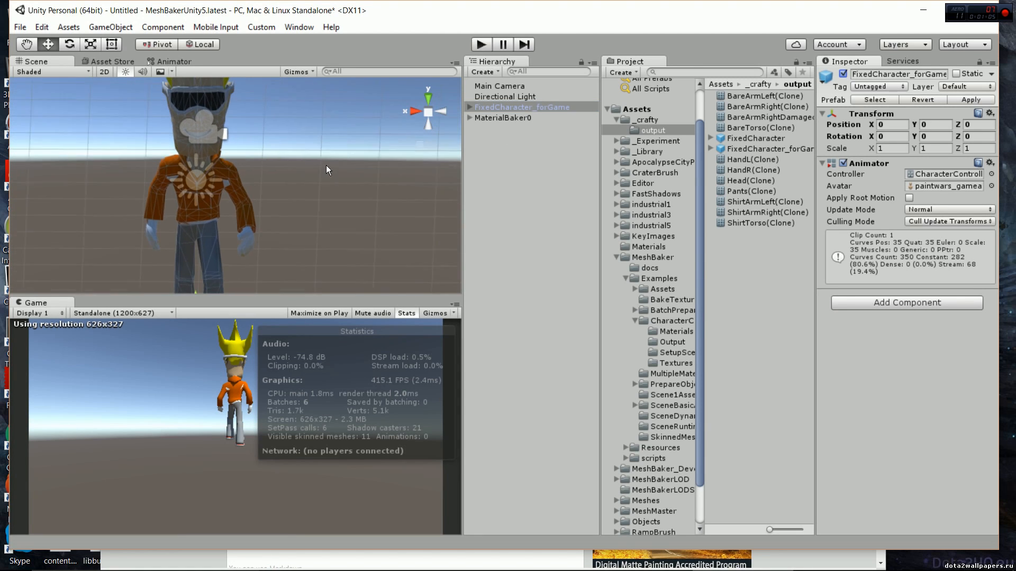
- Add all meshes of the FixedCharacter_forGame instance to MaterialBaker0's Objects To Be Combined
left_click(518, 118)
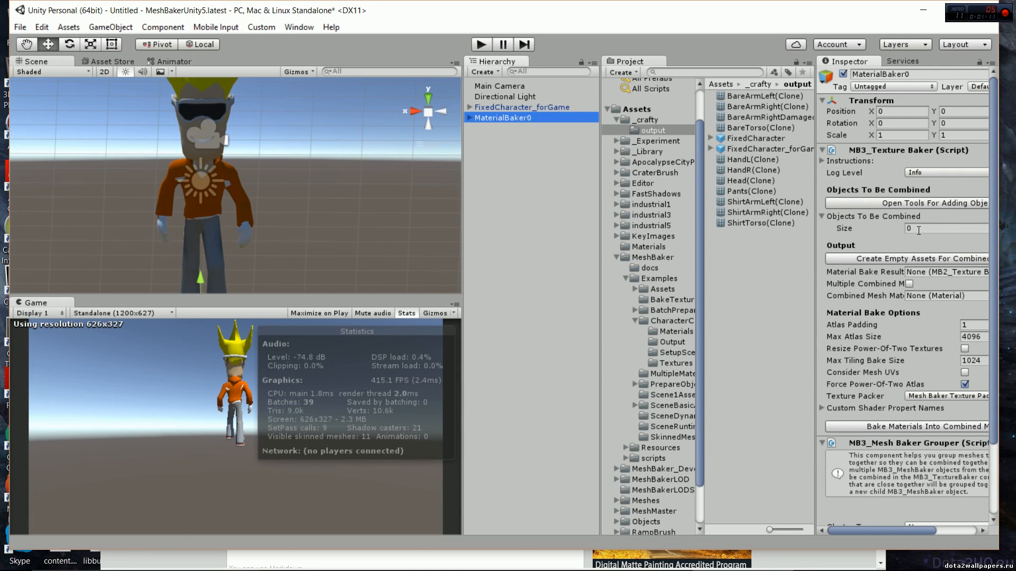
left_click(926, 203)
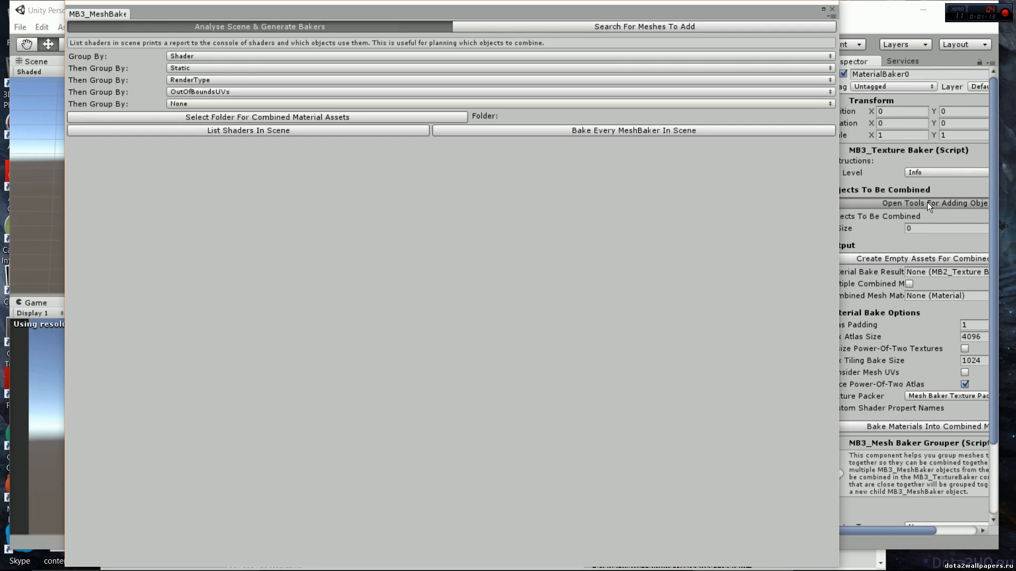
left_click(618, 26)
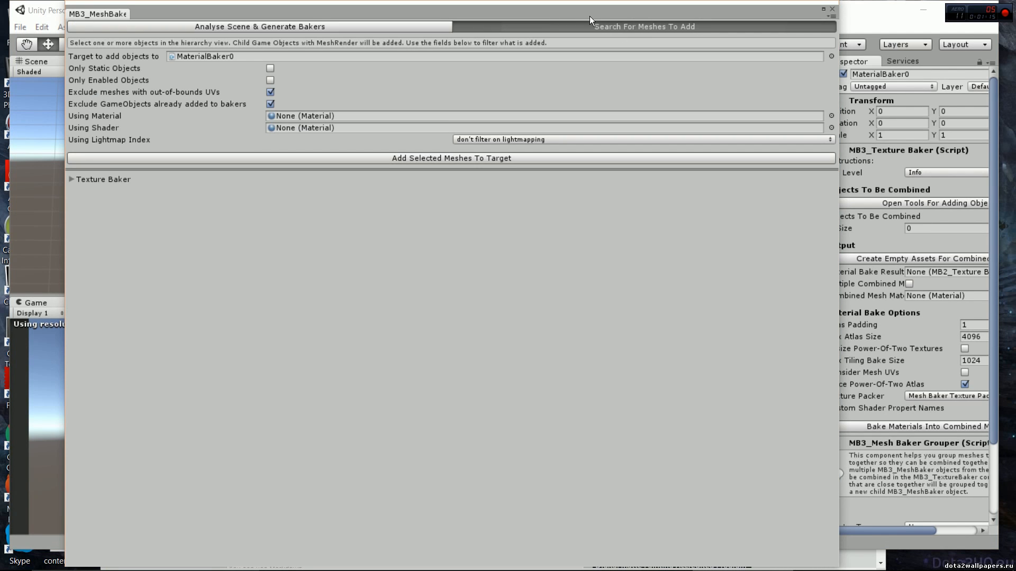
left_click_drag(589, 16, 947, 154)
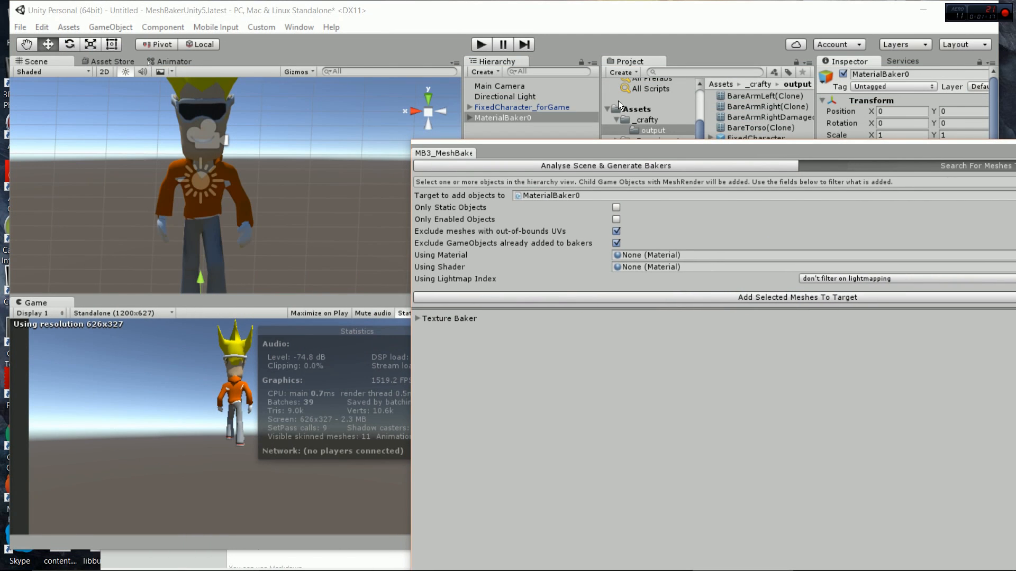
left_click(541, 106)
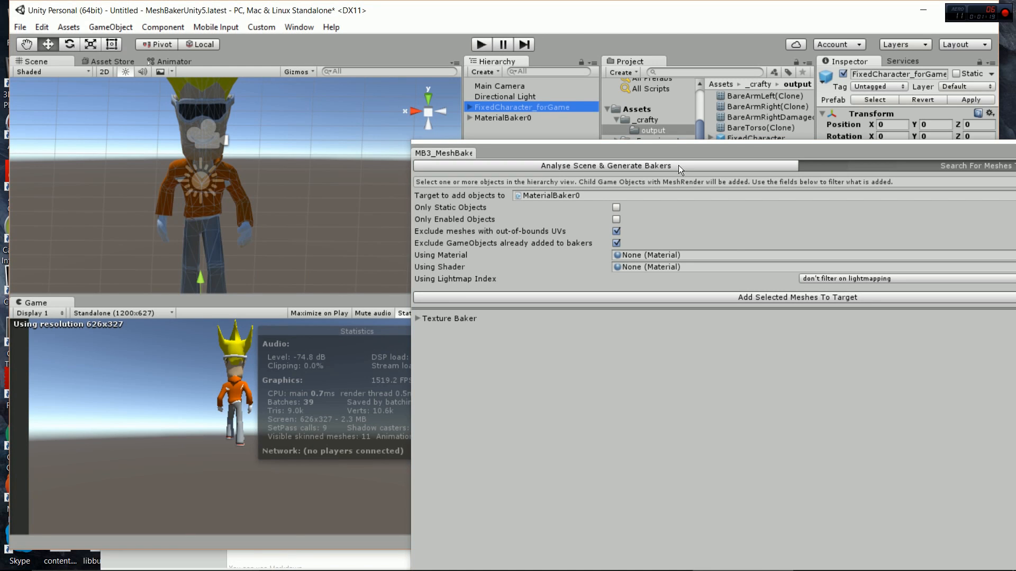
left_click(778, 299)
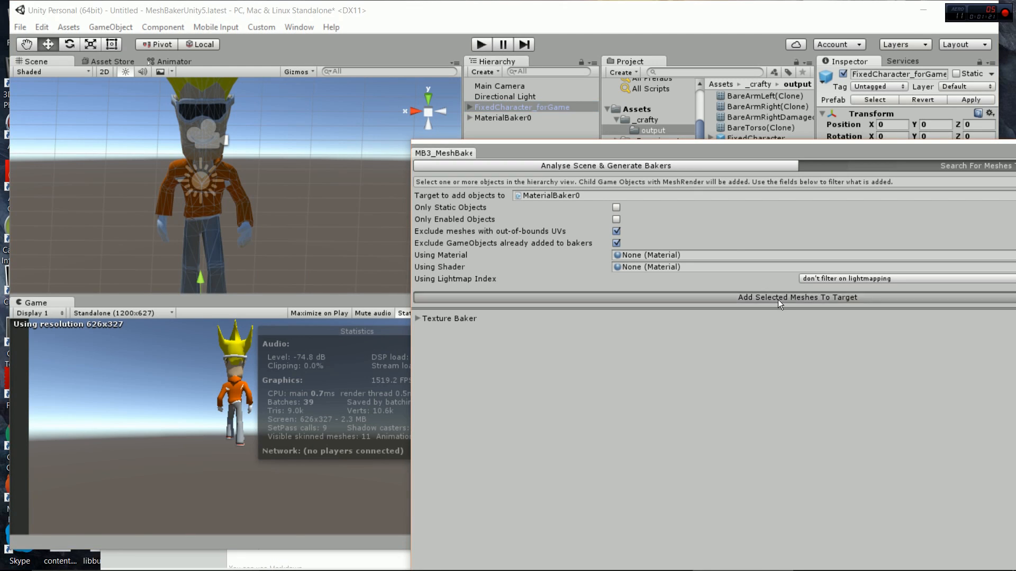
left_click_drag(828, 163, 555, 123)
left_click(907, 123)
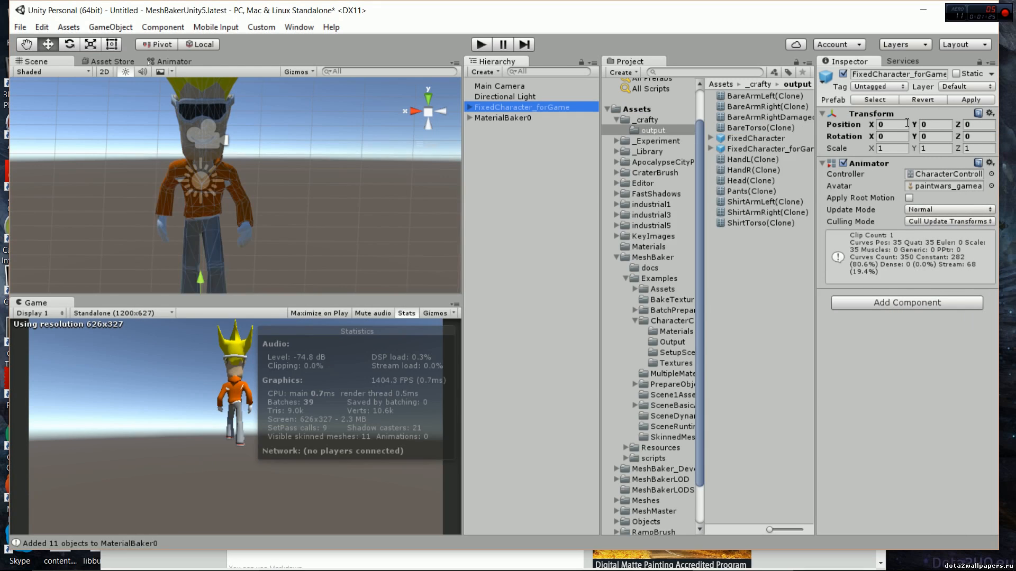
- Create MaterialBaker0's empty assets for the combined material as CombinedMat in the Assets/_crafty folder
left_click(521, 117)
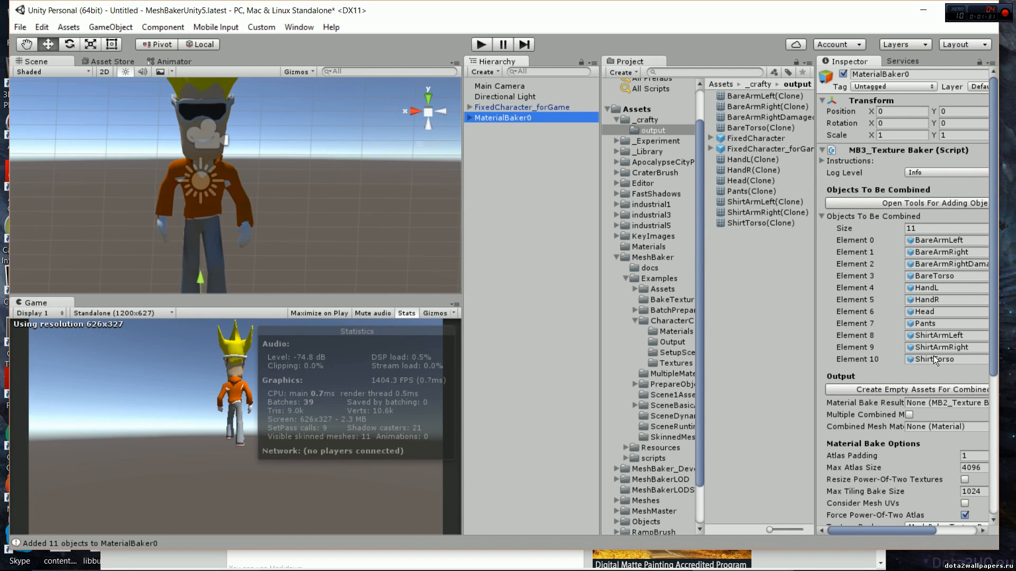
left_click(927, 388)
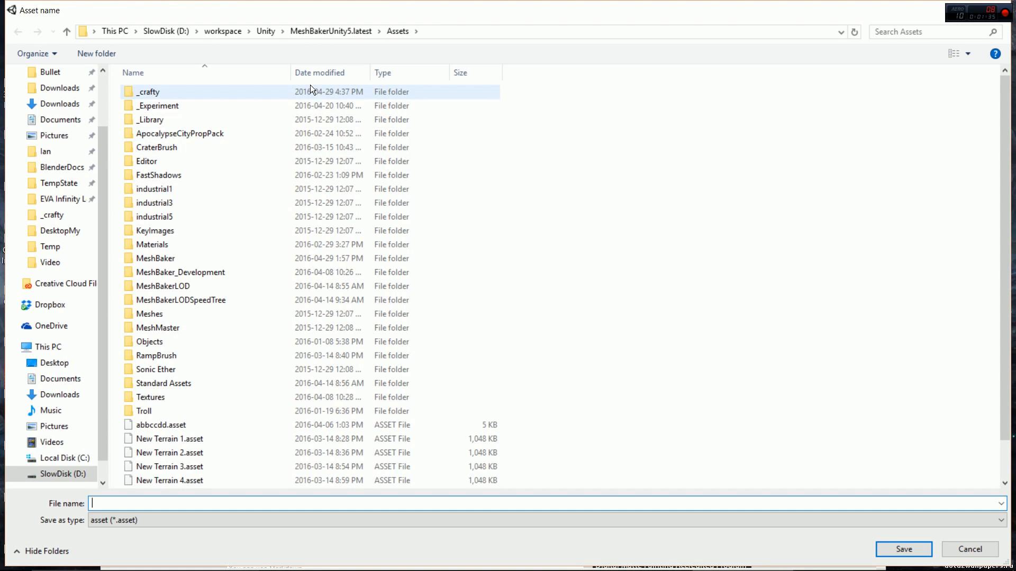
double_click(290, 90)
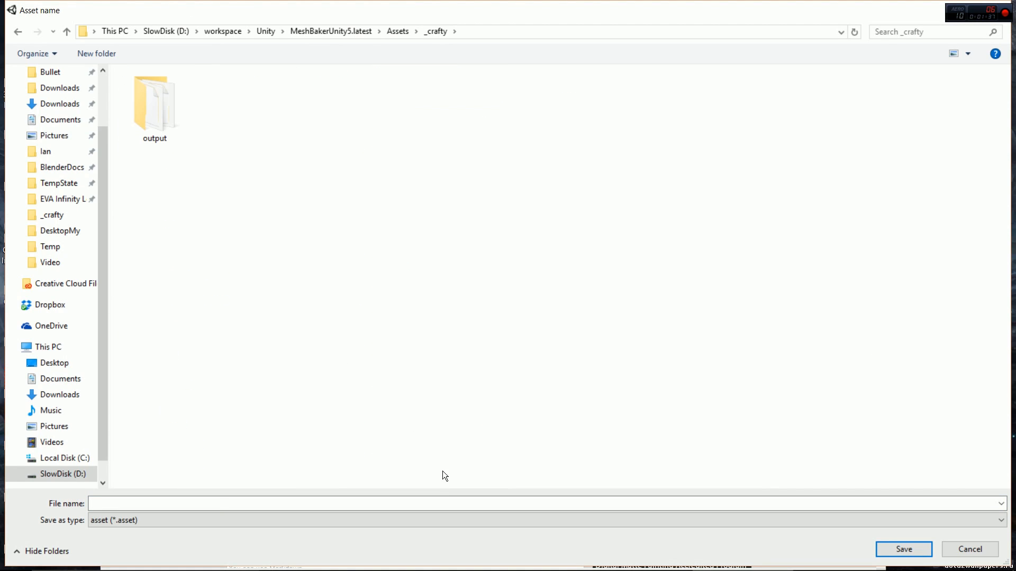
left_click(471, 497)
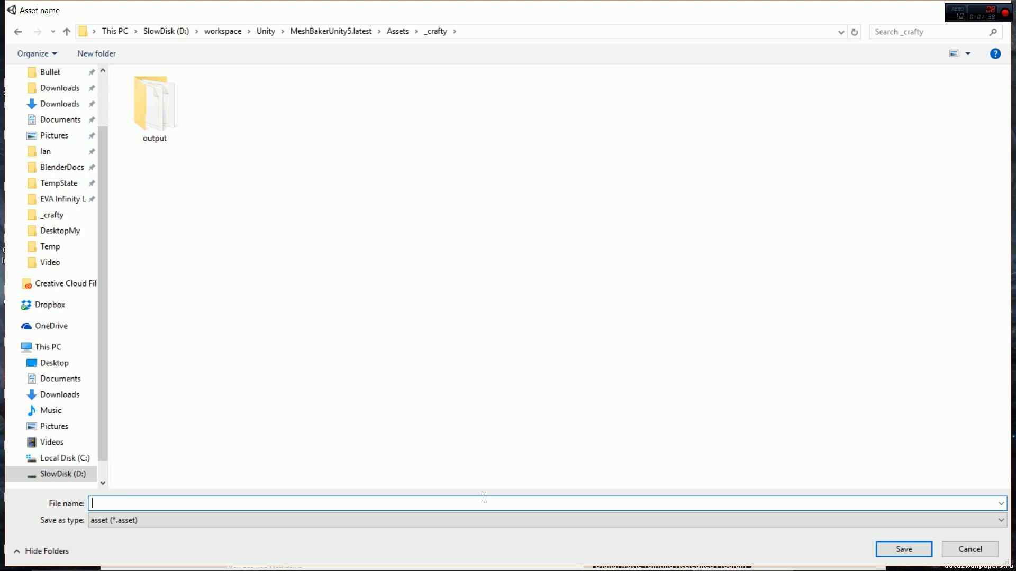
type("Copm")
key("BackSpace")
key("BackSpace")
type("mbinedMat")
key("Return")
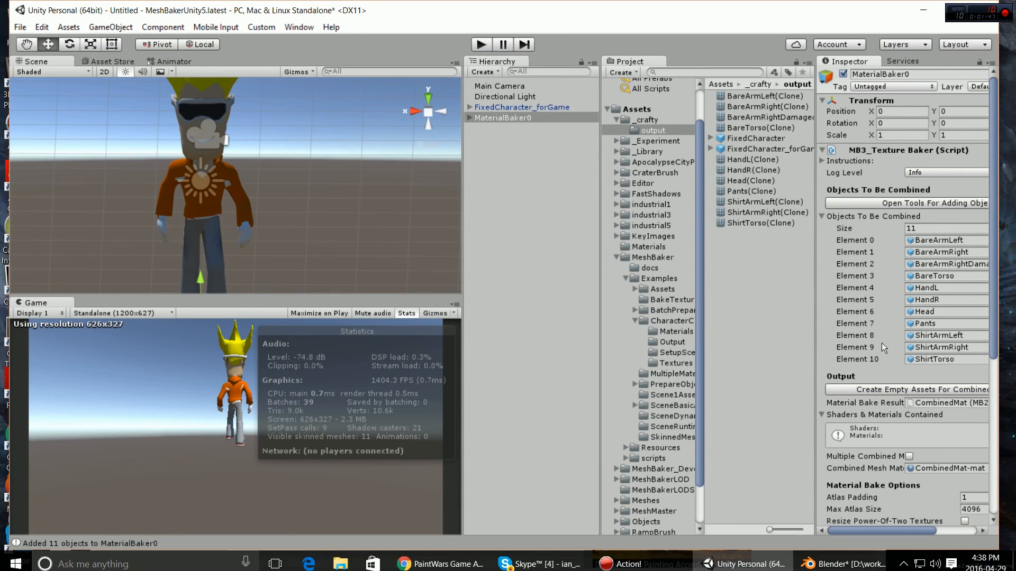
- Enable Resize Power-Of-Two Textures on MaterialBaker0 and bake the materials into the combined material
scroll(907, 475, "down", 3)
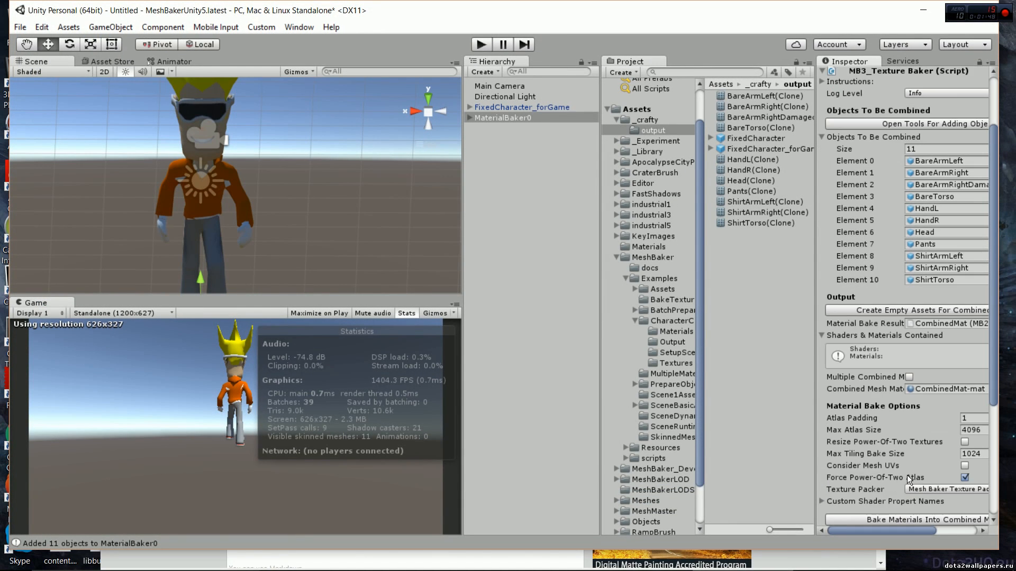
left_click(964, 441)
left_click(901, 520)
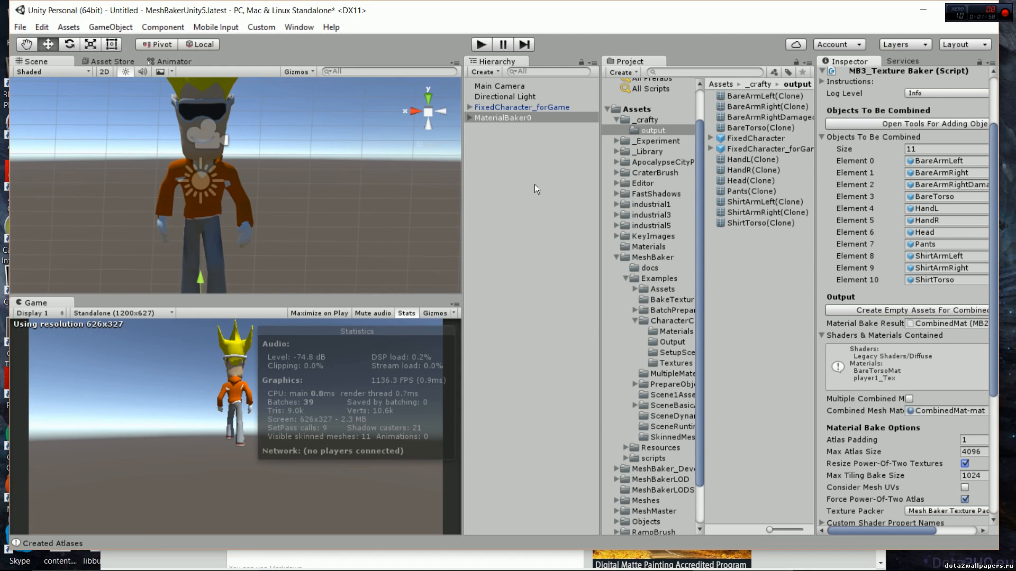
- Turn off Same As Texture Baker on the MeshBaker child object and set its custom object list size to 7
left_click(468, 117)
left_click(476, 119)
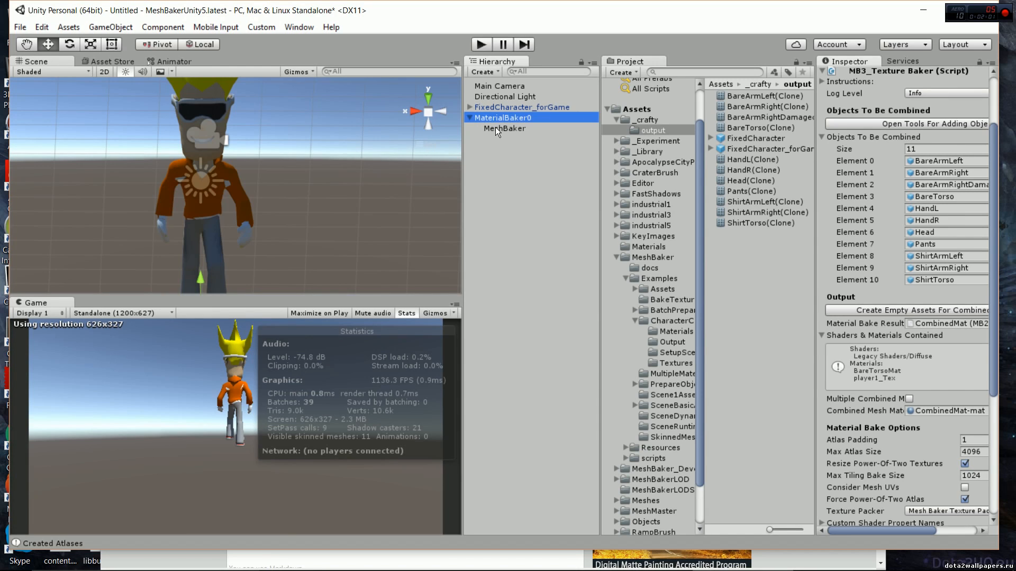
left_click(497, 128)
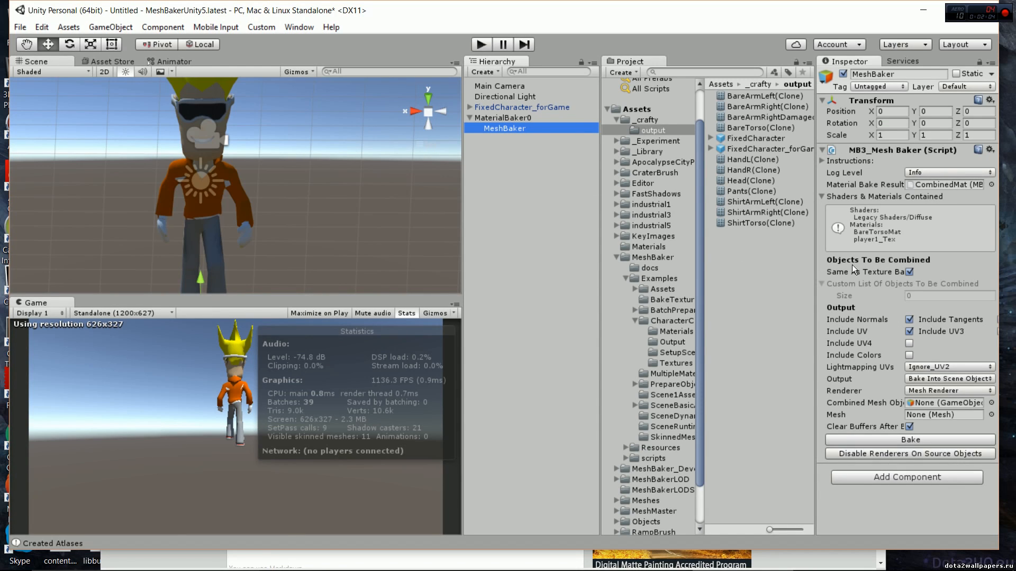
left_click(908, 271)
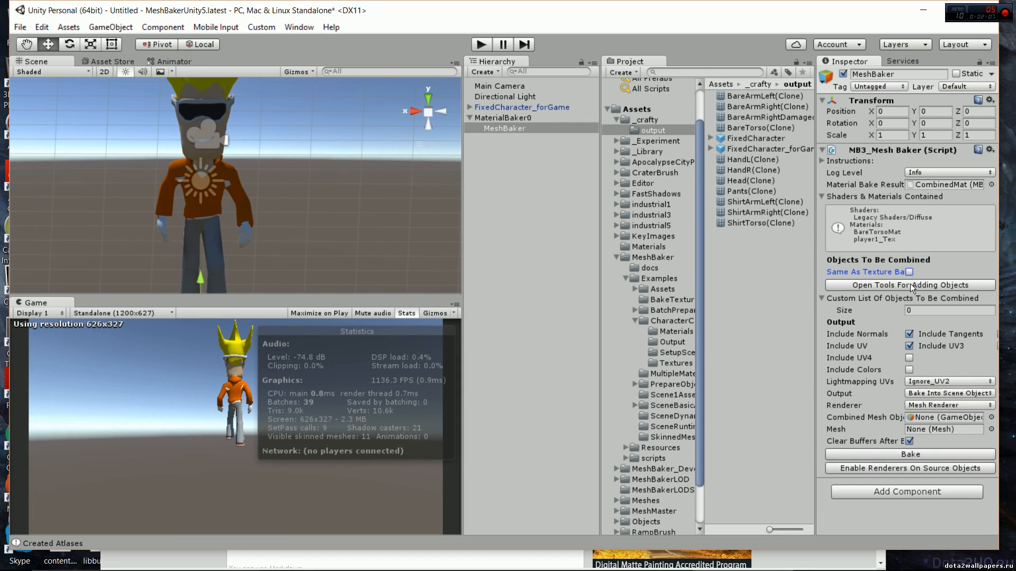
left_click(470, 107)
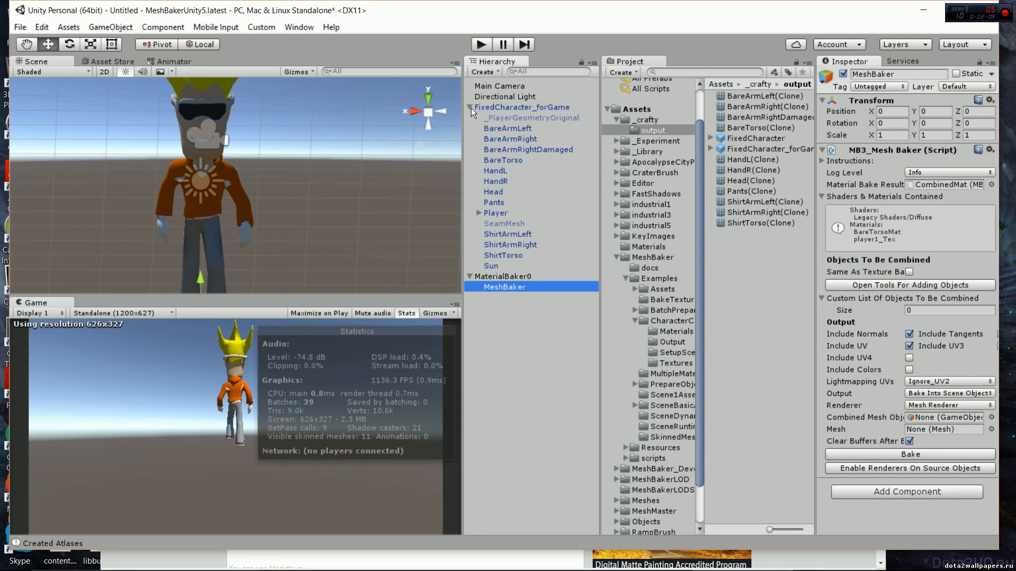
left_click(512, 128)
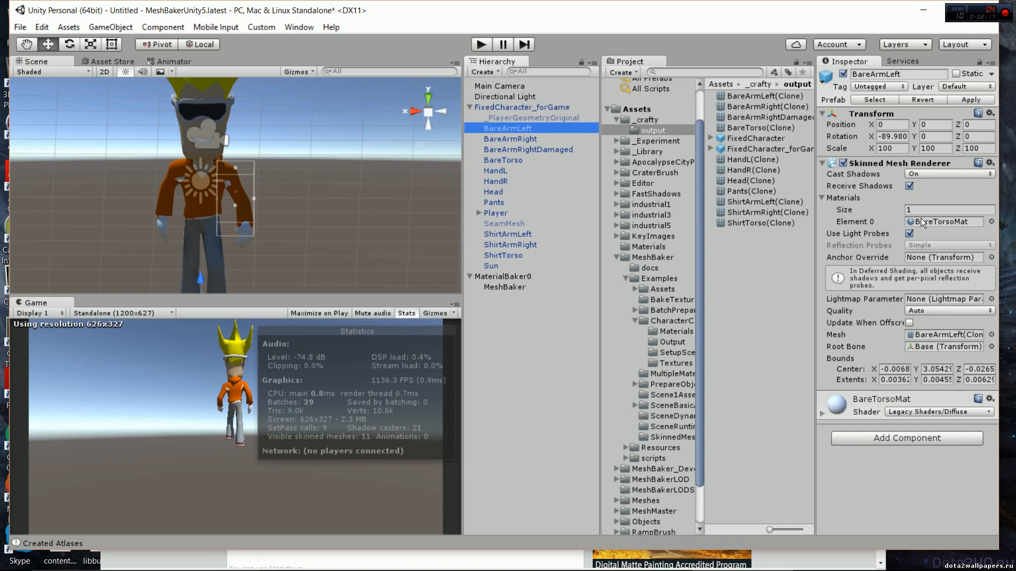
left_click(511, 286)
left_click(911, 310)
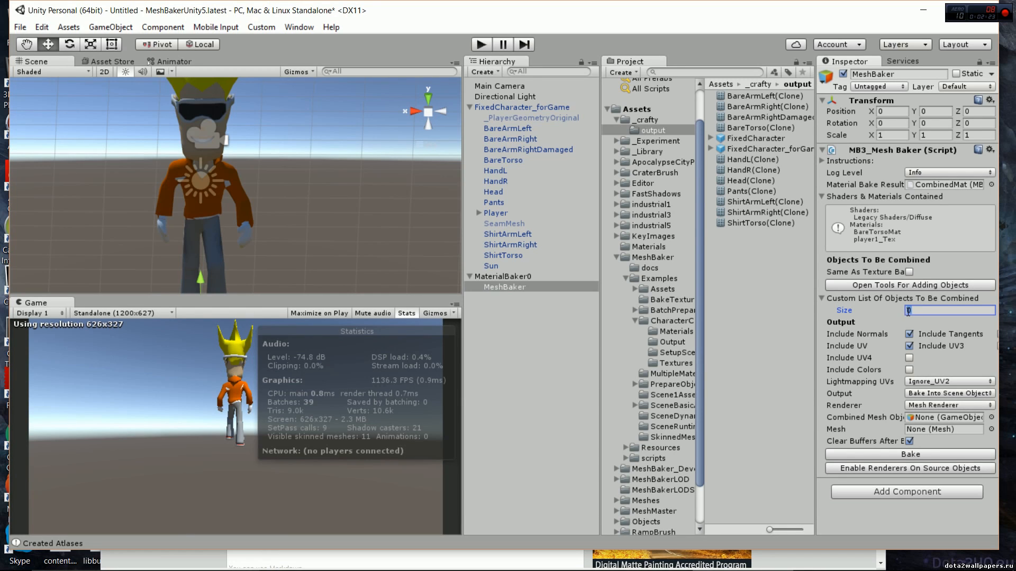
type("7")
key("Return")
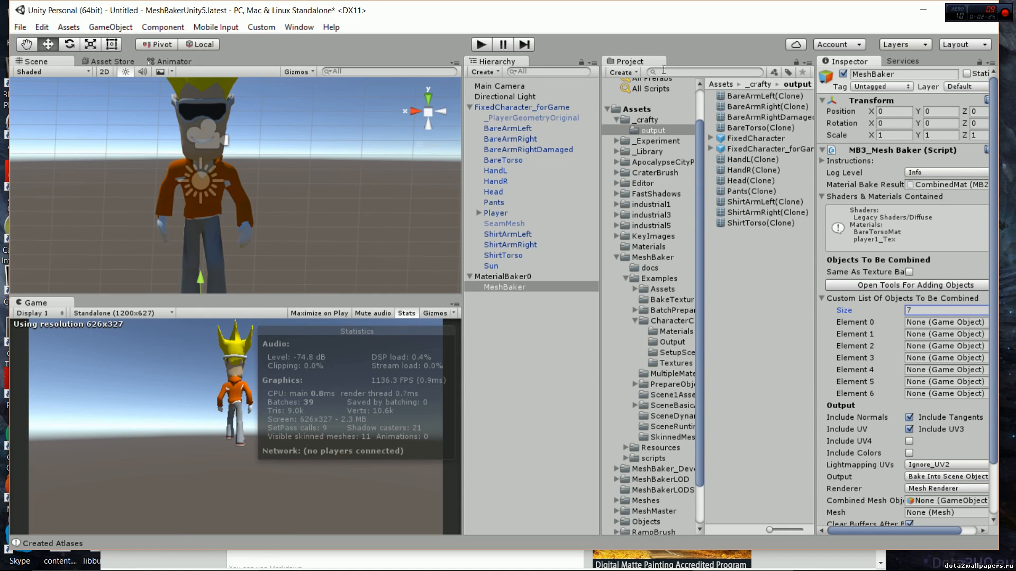
- Fill MeshBaker's custom object list with BareArmLeft, BareArmRight, BareTorso, HandL, HandR, Head and Pants, in that order
left_click_drag(511, 129, 929, 321)
left_click_drag(519, 137, 943, 335)
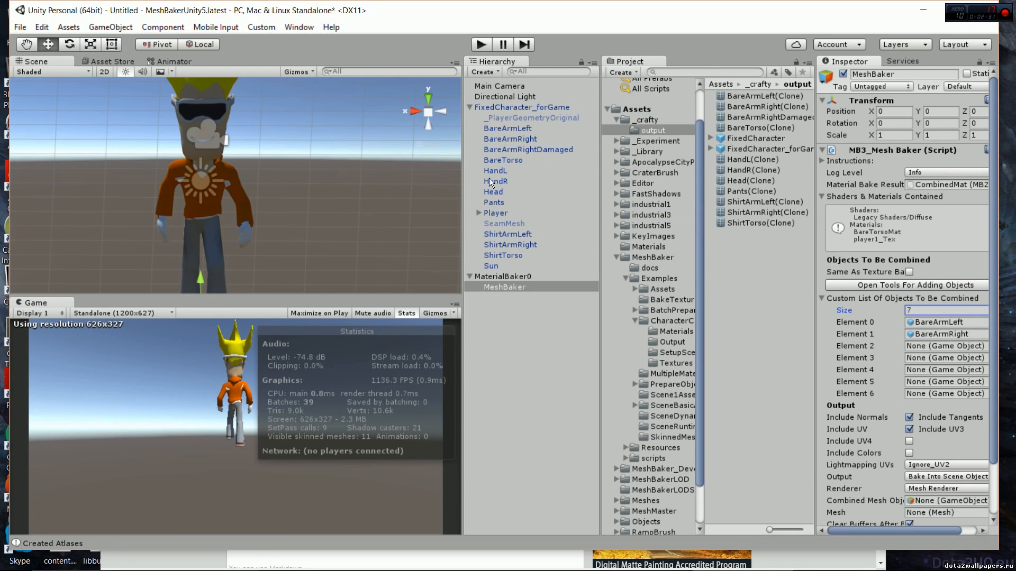
left_click_drag(490, 160, 921, 345)
left_click_drag(492, 170, 919, 359)
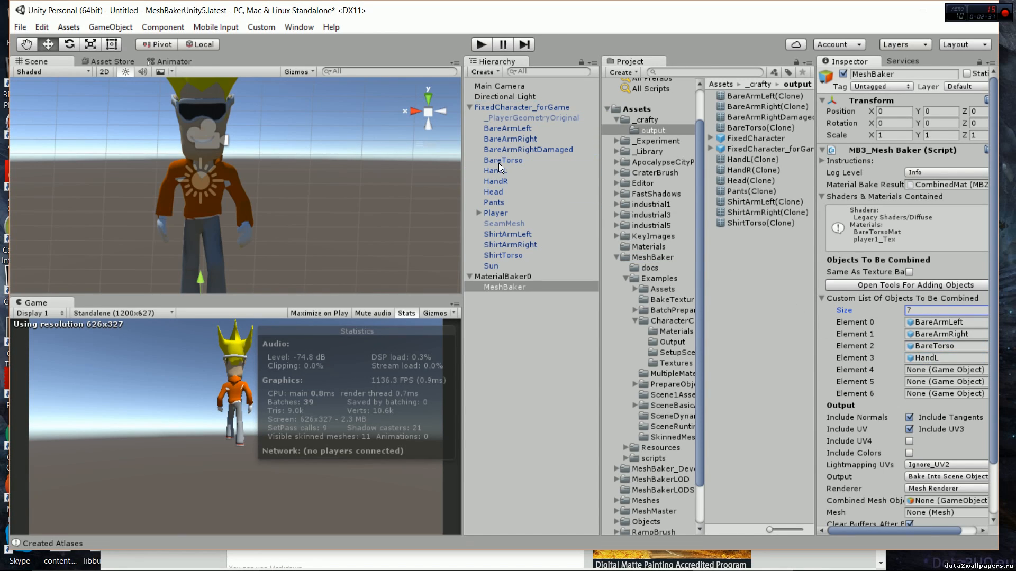
left_click_drag(502, 179, 916, 370)
left_click_drag(496, 191, 924, 381)
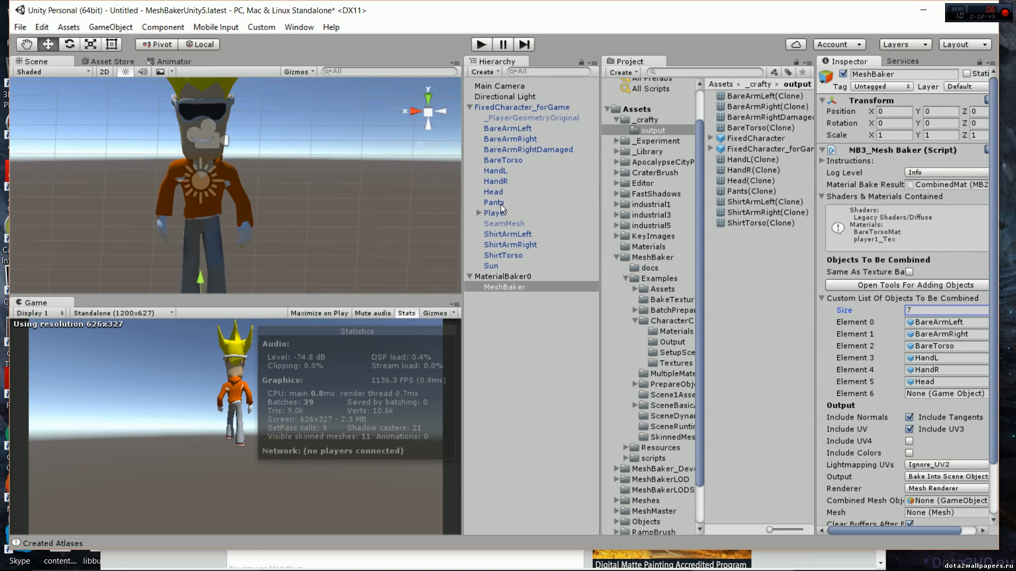
left_click_drag(501, 204, 930, 392)
- Set MeshBaker's renderer to Skinned Mesh Renderer, disable Clear Buffers After Bake, and bake the combined mesh
scroll(936, 406, "down", 3)
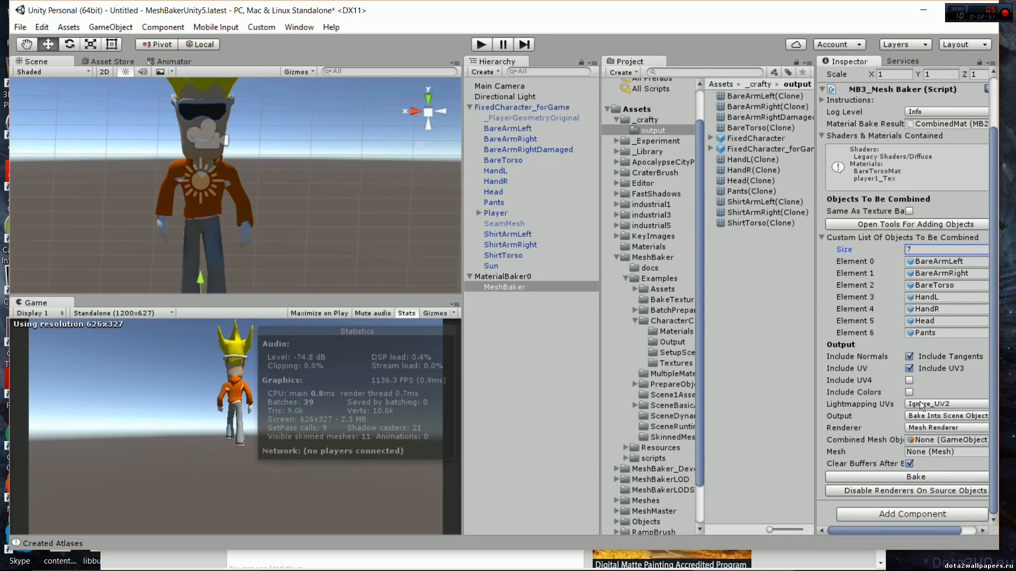
left_click(927, 427)
left_click(931, 453)
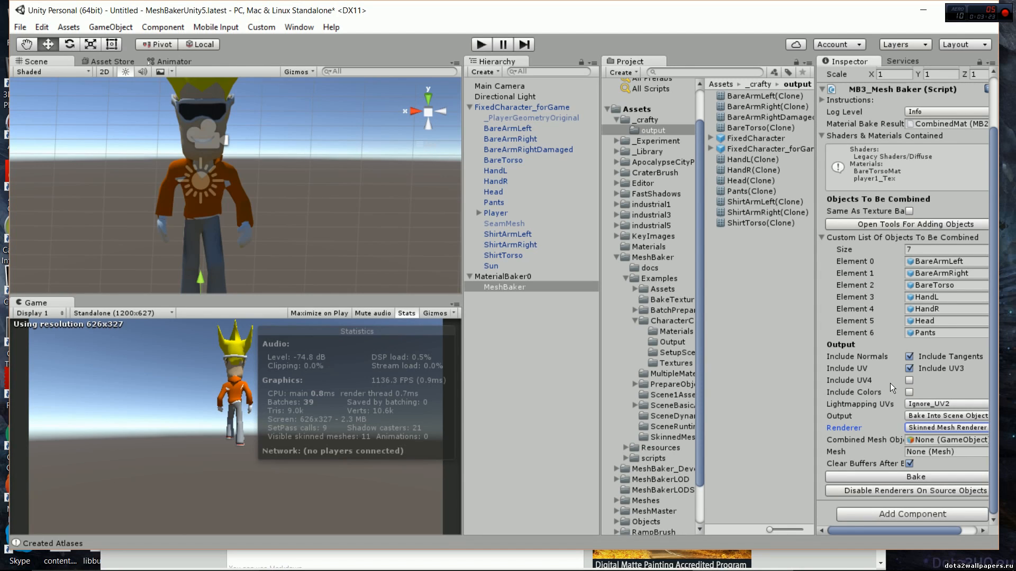
left_click(913, 467)
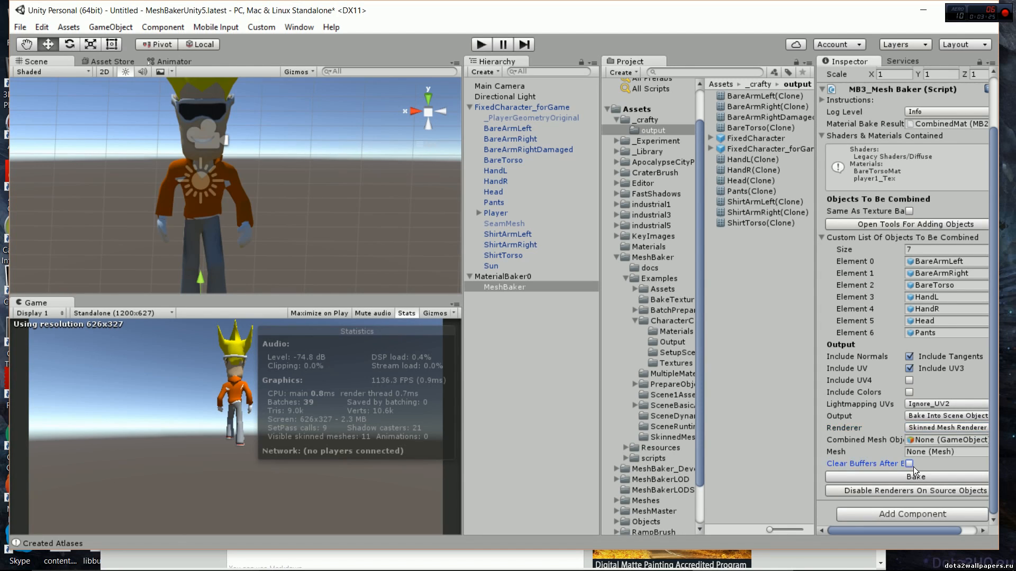
left_click(914, 476)
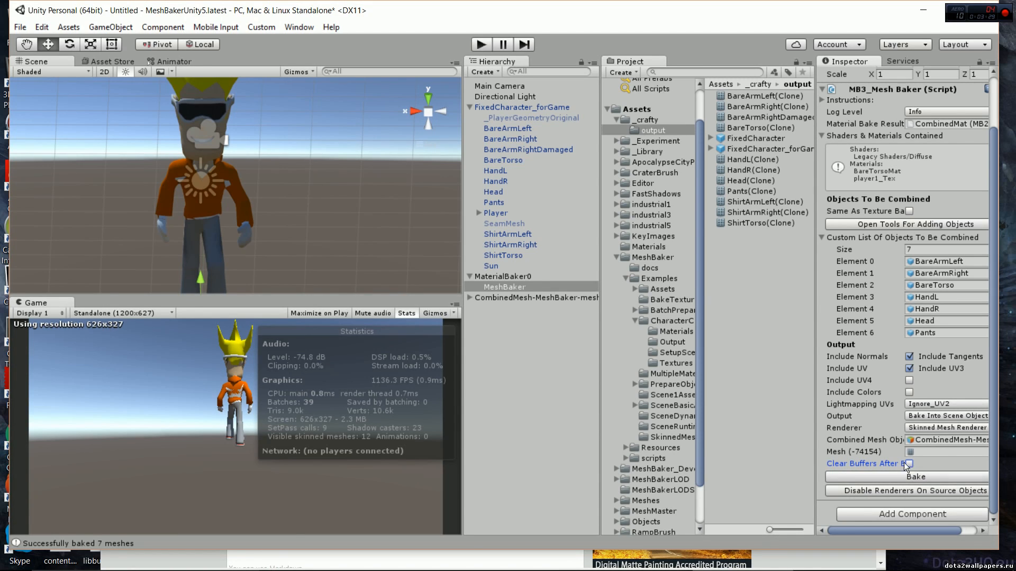
- Deactivate the source meshes from BareArmLeft through Pants and from ShirtArmLeft through ShirtTorso under FixedCharacter_forGame
left_click(510, 128)
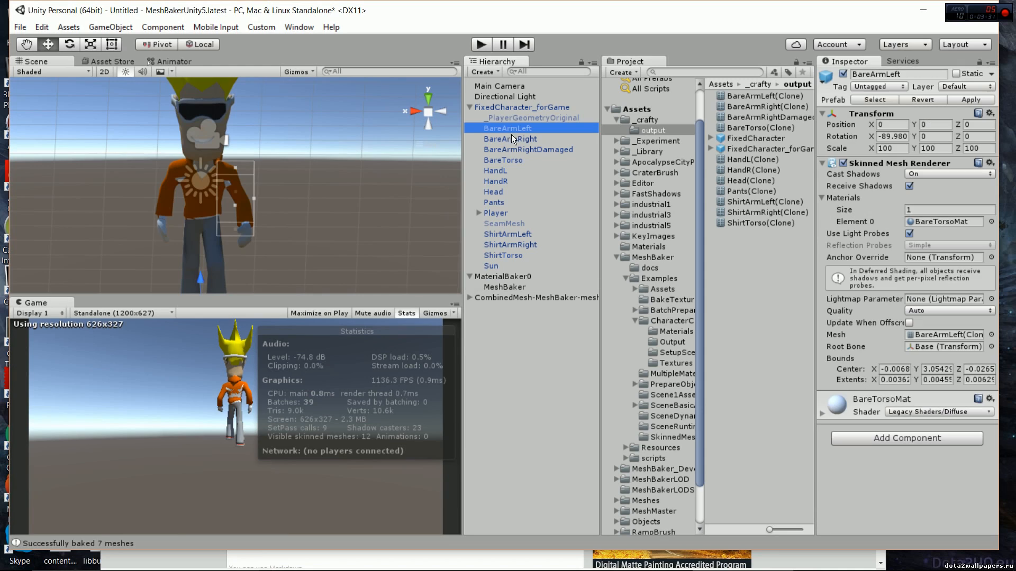
left_click(498, 203, "shift")
left_click(843, 75)
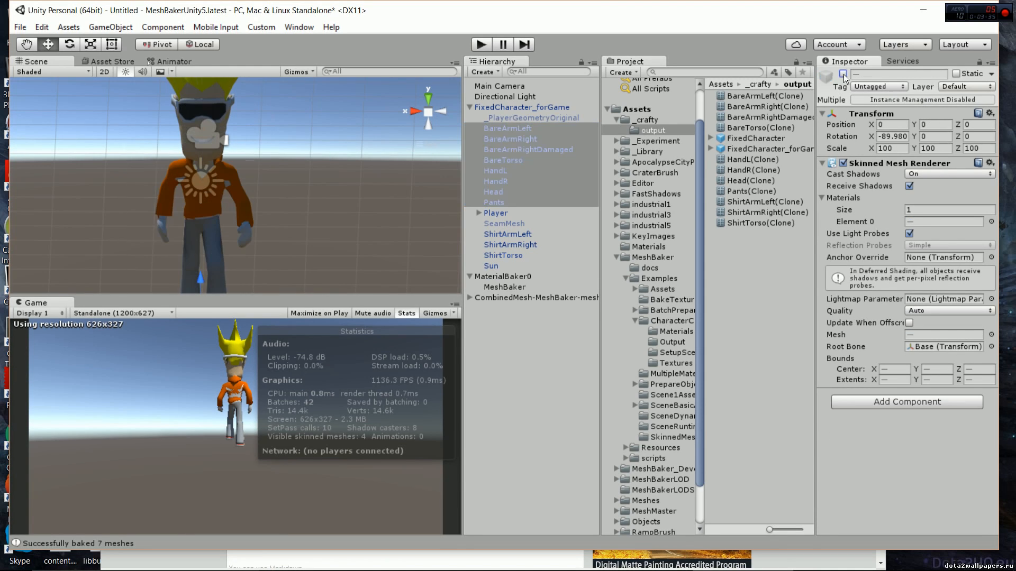
left_click(489, 234)
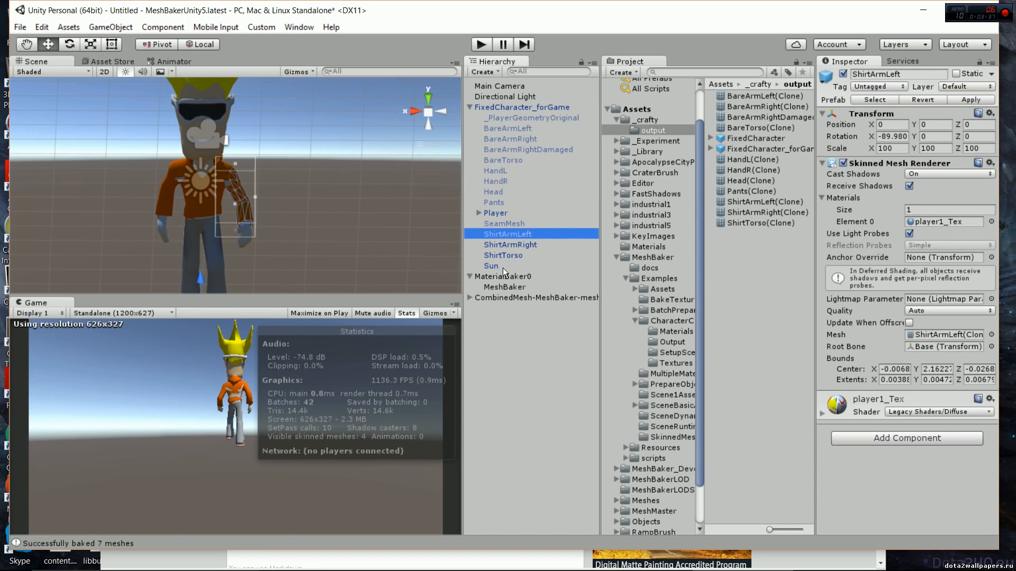
left_click(507, 257, "shift")
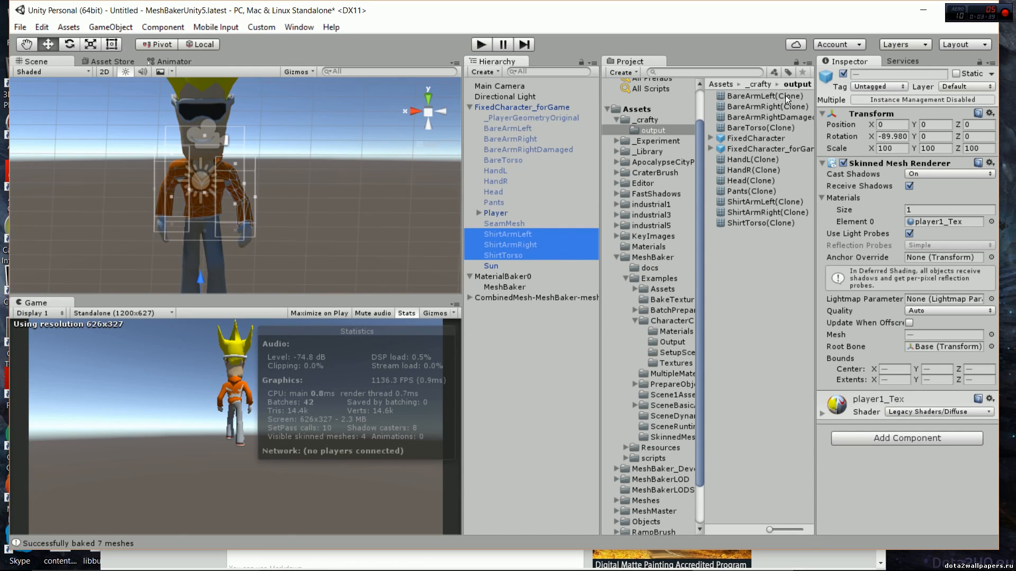
left_click(847, 72)
left_click(843, 73)
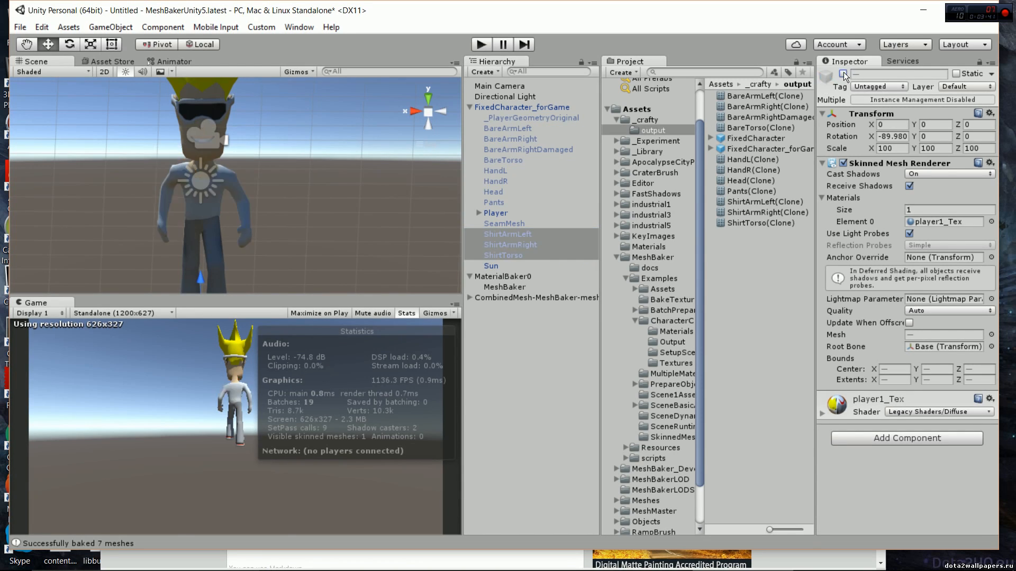
- Run the scene in play mode to check the combined character
scroll(279, 206, "down", 3)
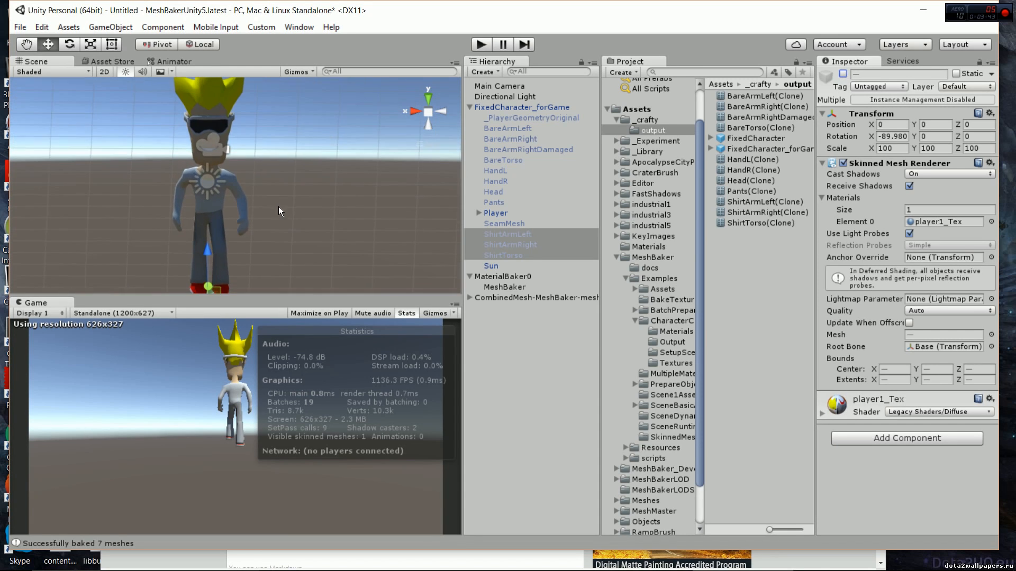
left_click(479, 46)
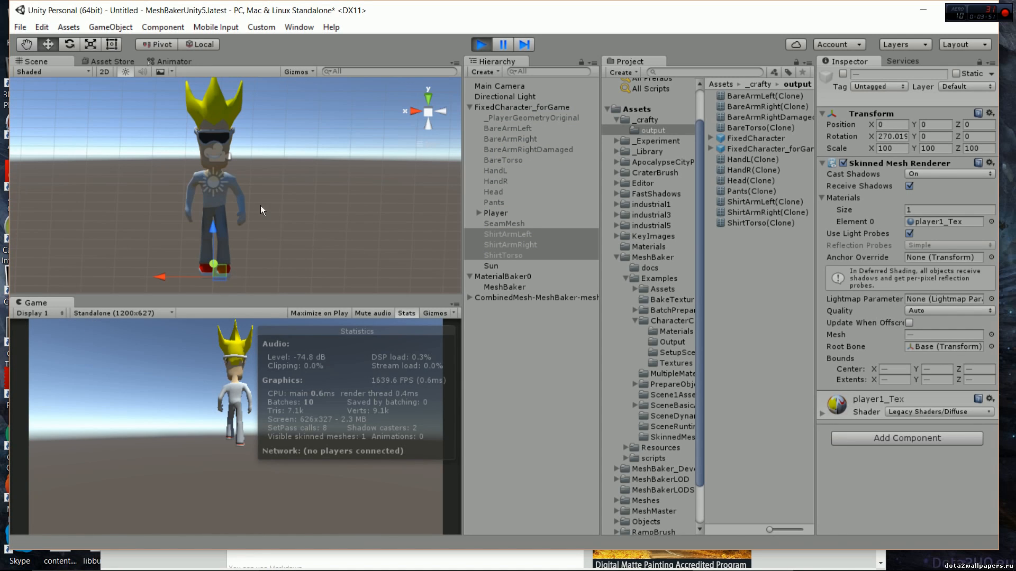
- Exit play mode and set the Animator culling mode of FixedCharacter_forGame to Always Animate
left_click(481, 45)
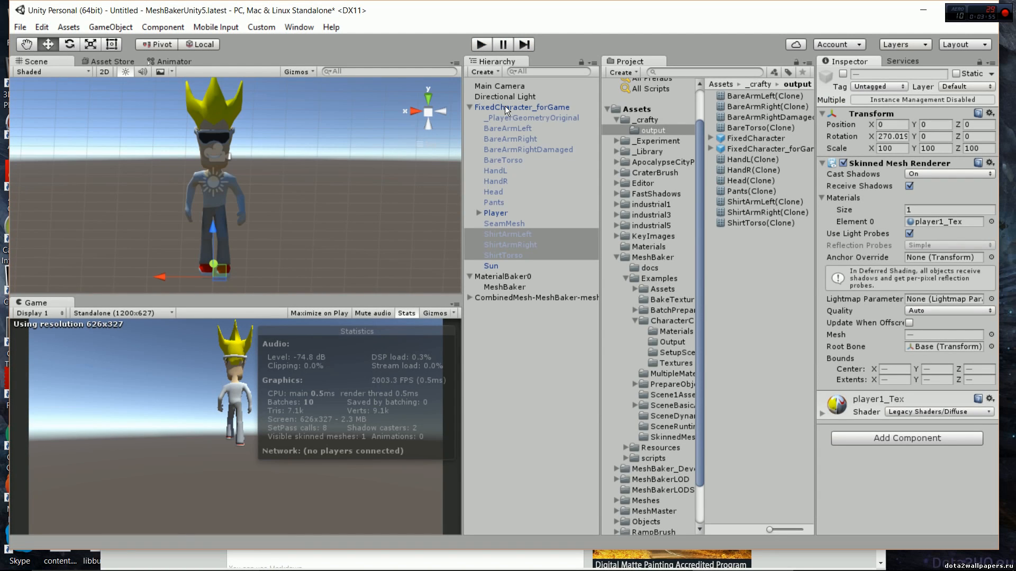
left_click(499, 214)
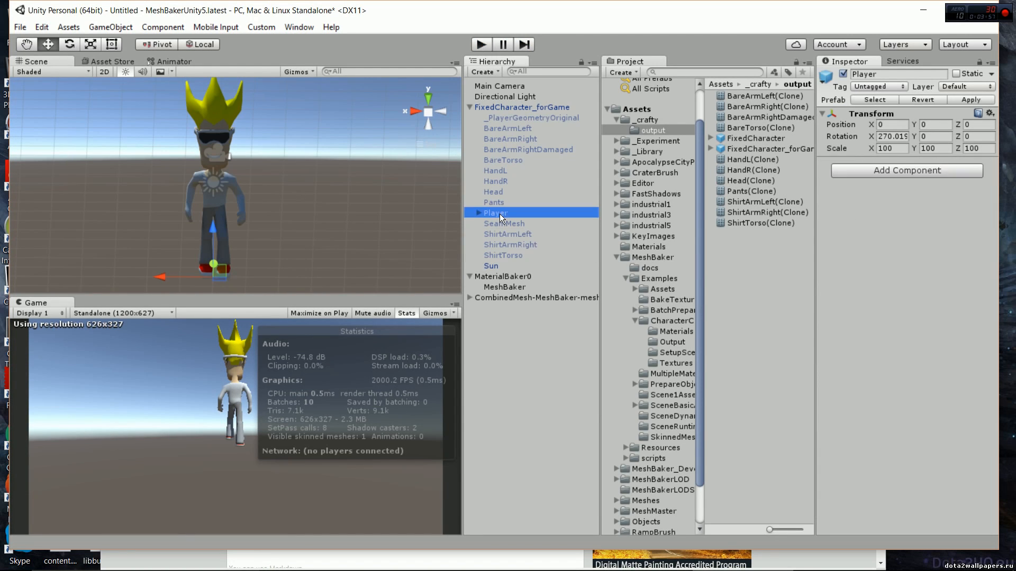
left_click(520, 107)
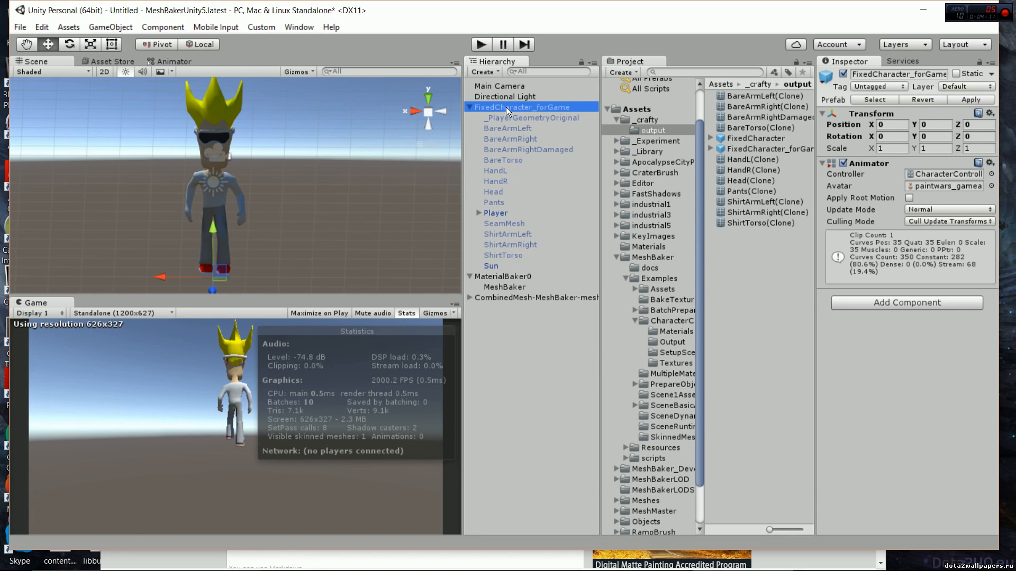
left_click(940, 220)
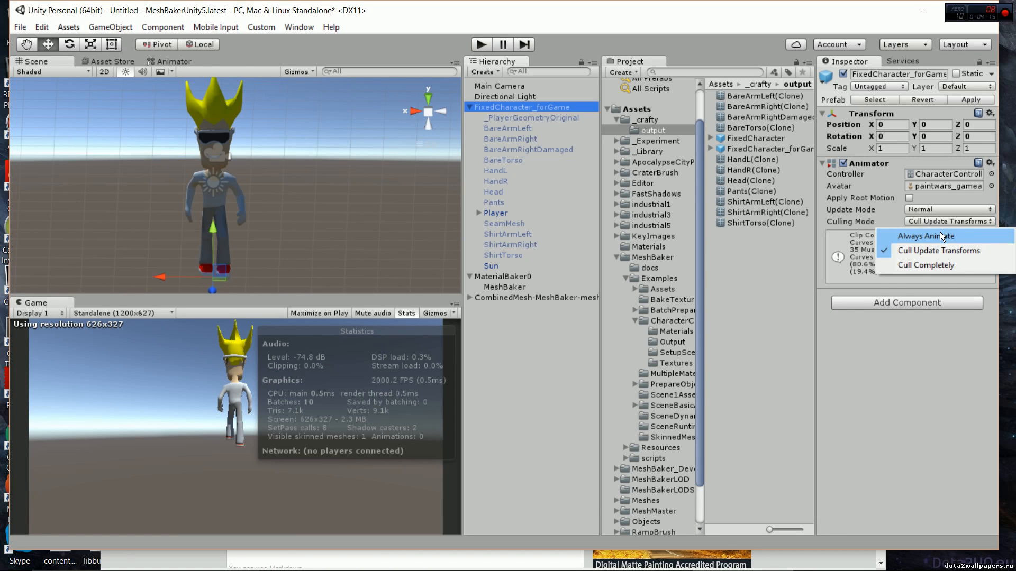
left_click(939, 232)
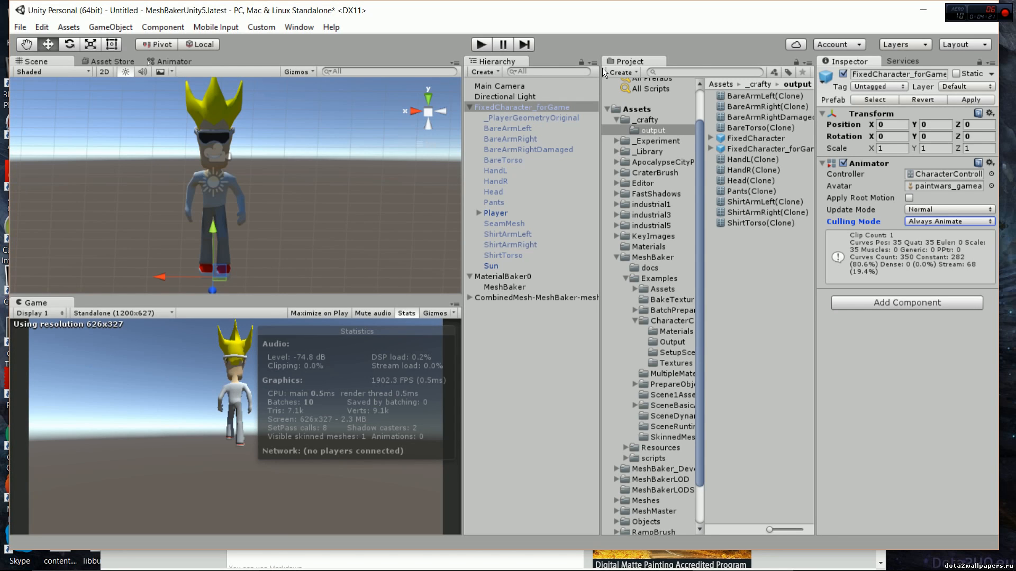
- Run the scene and inspect the animated combined character from several sides and up close, then stop play mode
left_click(481, 45)
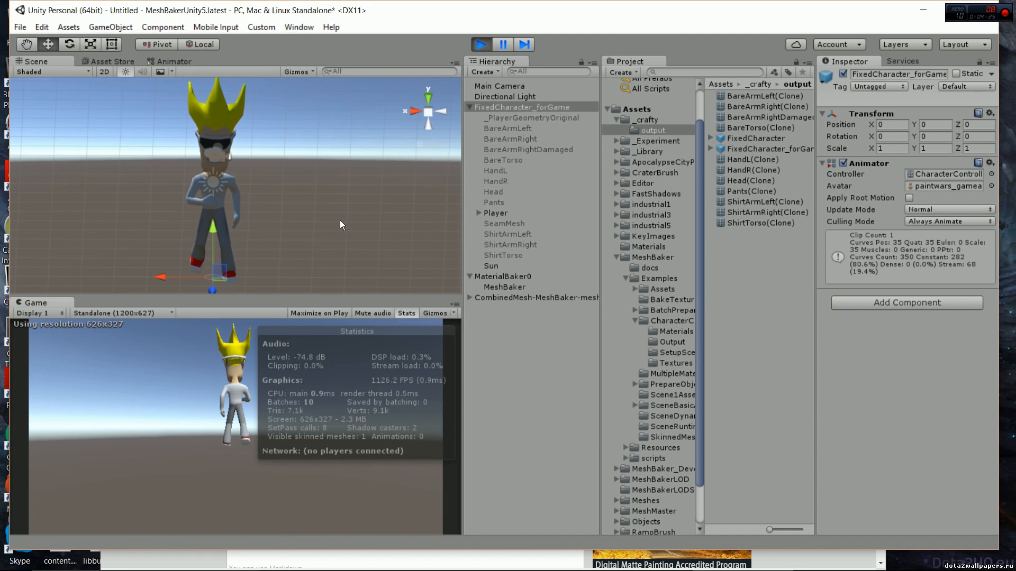
left_click_drag(253, 221, 375, 246, "alt")
scroll(370, 245, "up", 10)
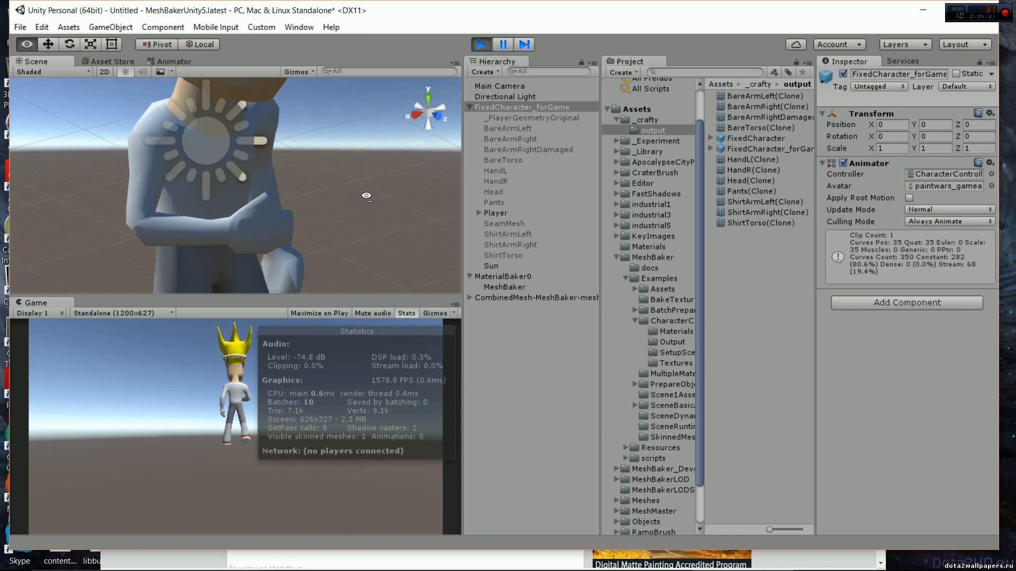
left_click_drag(400, 236, 137, 224, "alt")
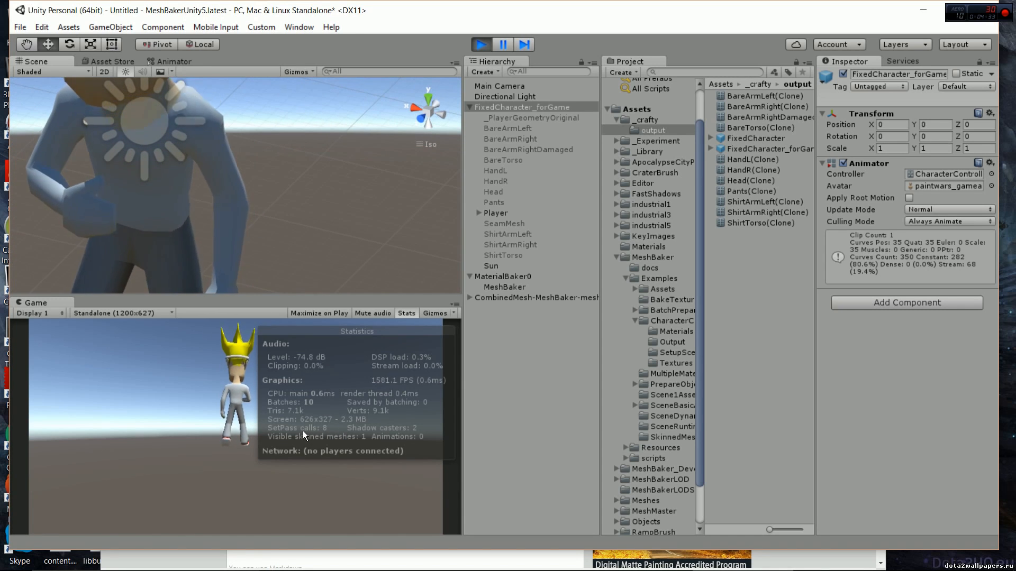
left_click_drag(277, 195, 122, 207, "alt")
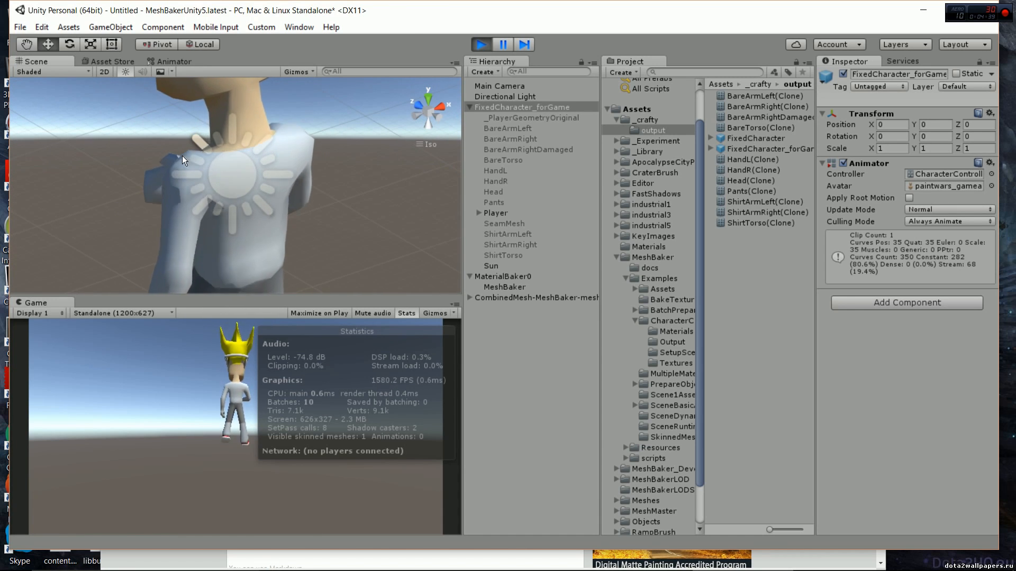
left_click_drag(229, 245, 319, 184, "alt")
scroll(328, 189, "down", 8)
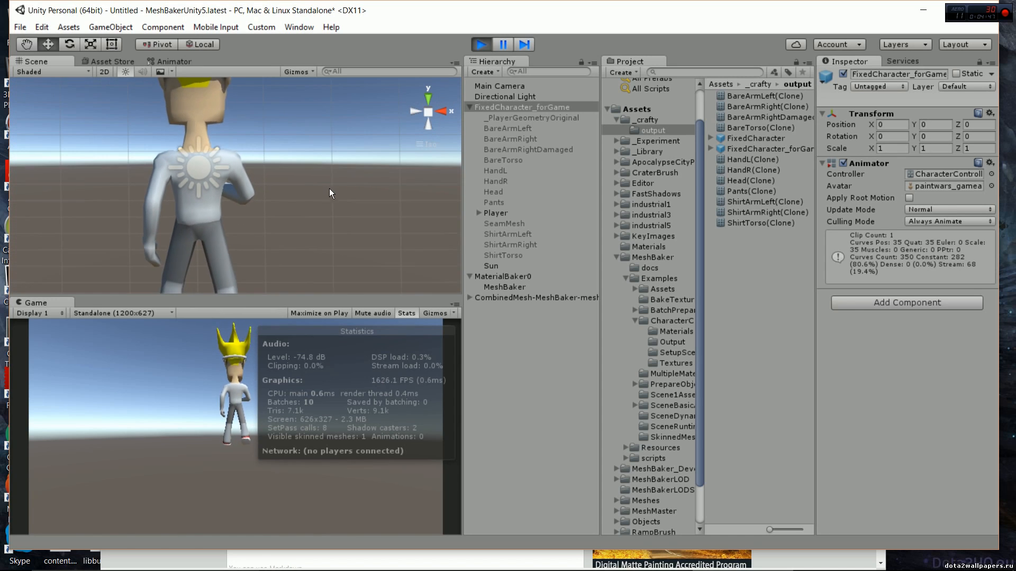
left_click(486, 42)
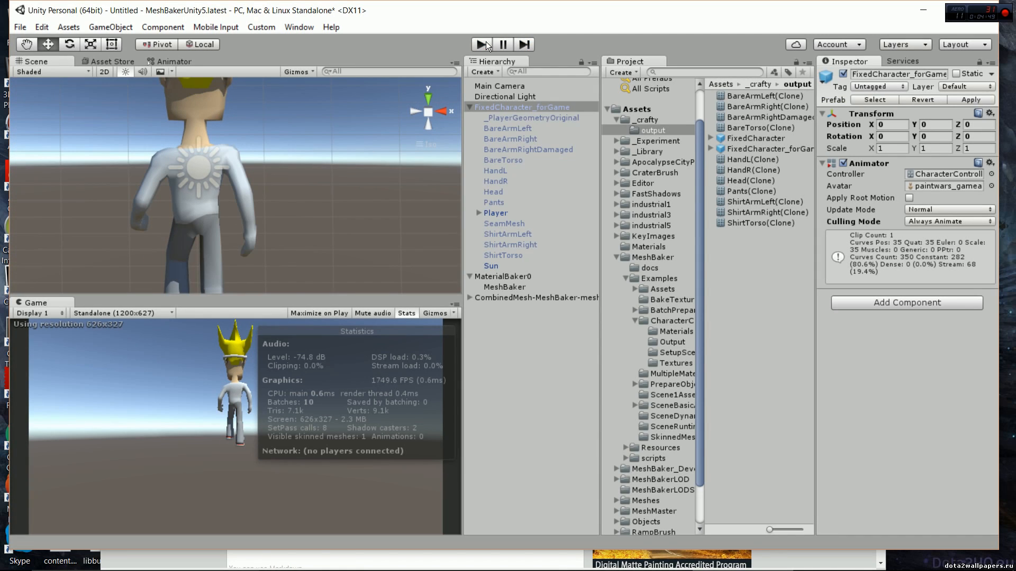
- Create an empty game object at the scene root and name it SceneController
scroll(272, 206, "down", 9)
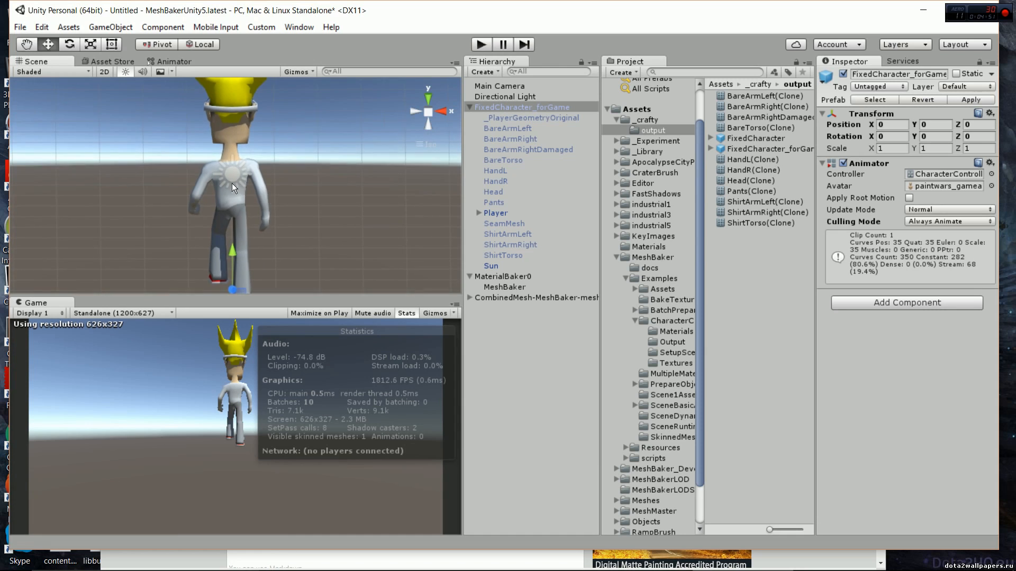
left_click_drag(232, 183, 380, 179, "alt")
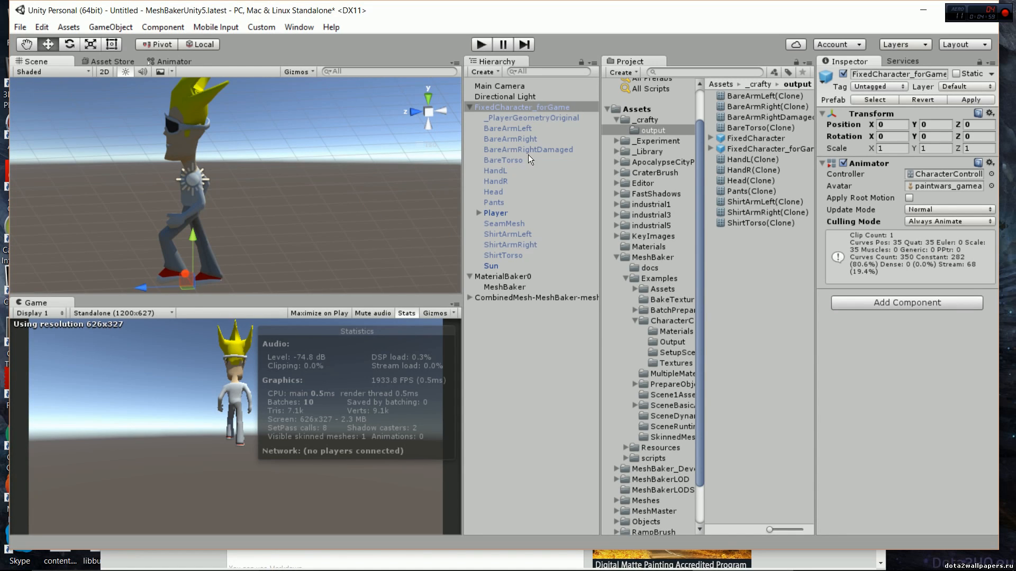
left_click(111, 27)
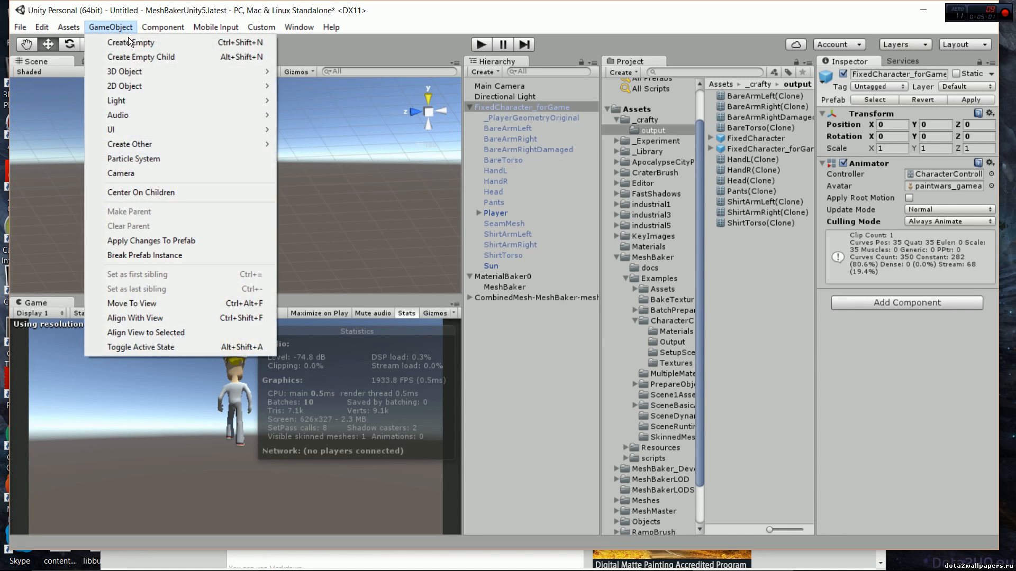
left_click(132, 41)
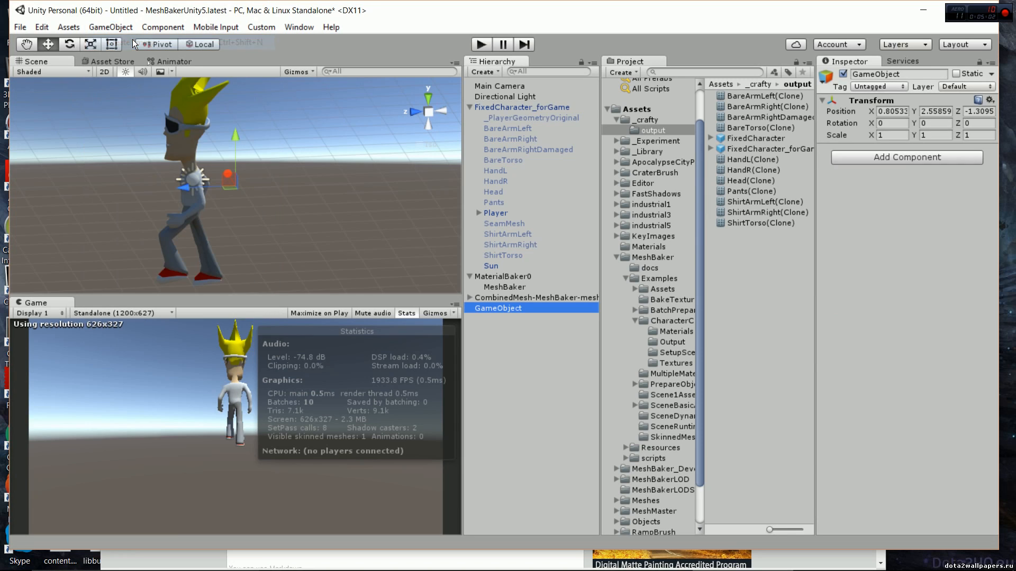
double_click(503, 309)
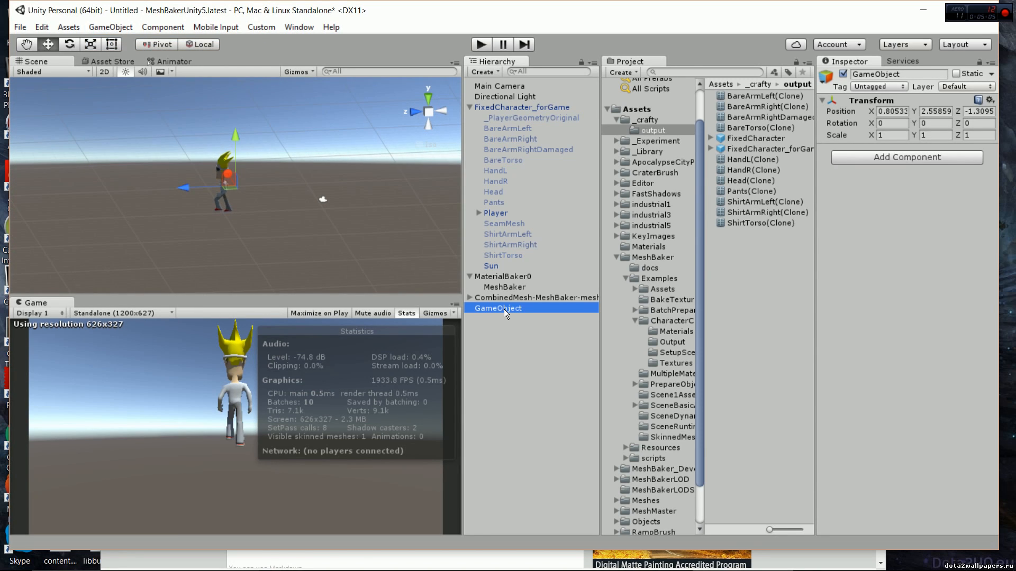
left_click(504, 309)
type("Sc")
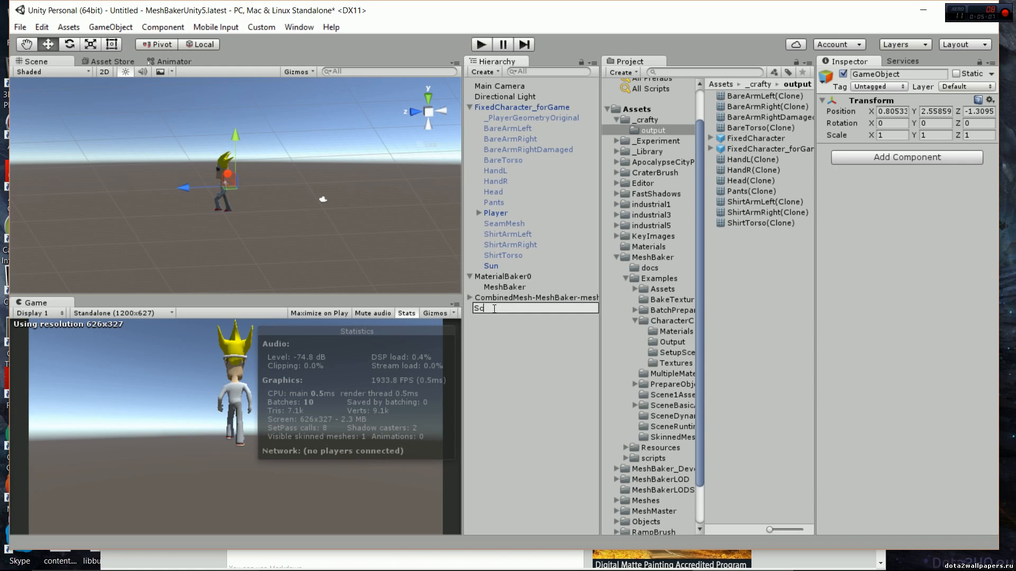
type("eneController")
key("Return")
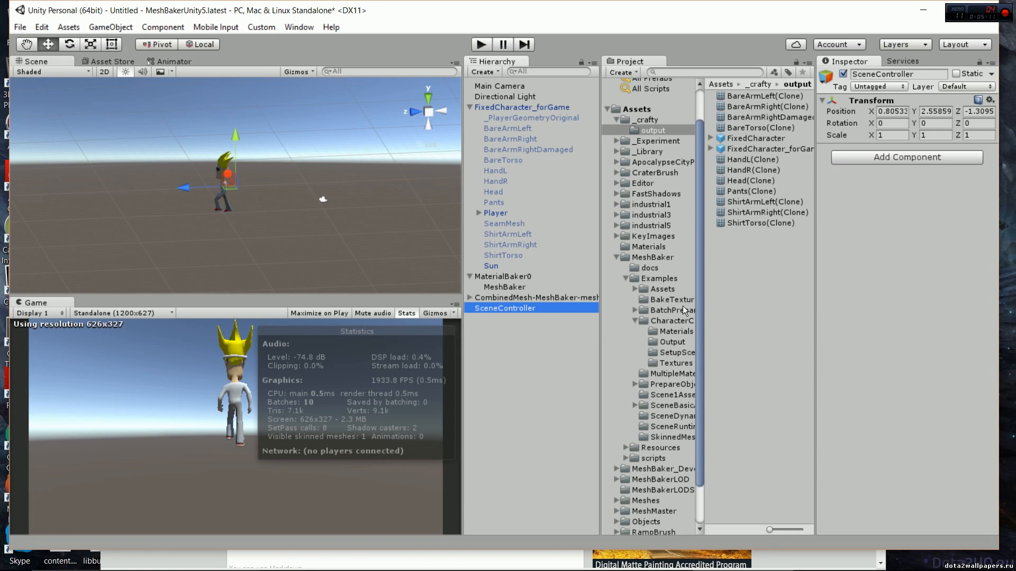
- Add the MB_SwapShirts script from the character example folder to SceneController and assign MeshBaker as its Mesh Baker
left_click(680, 321)
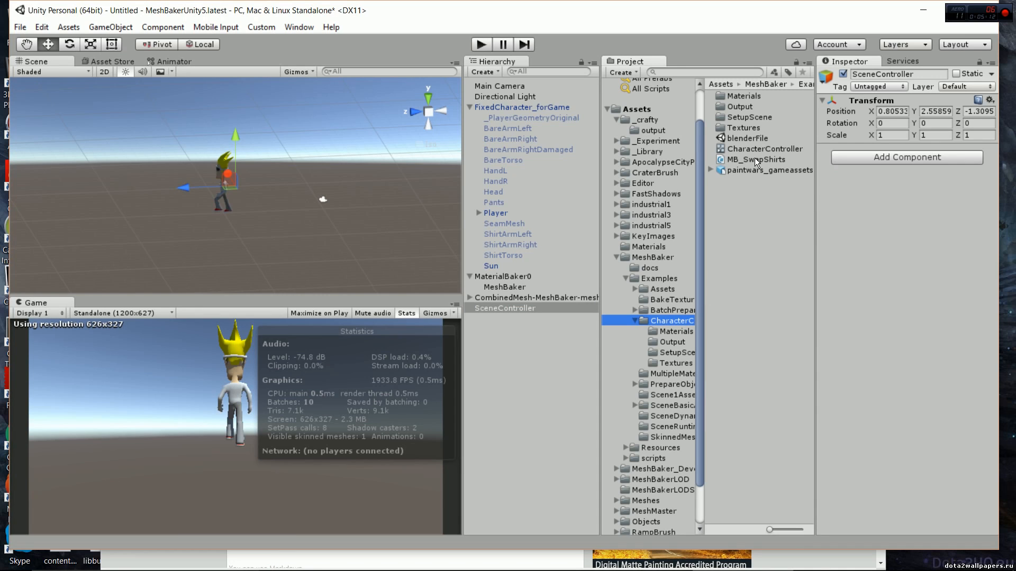
left_click_drag(755, 158, 874, 237)
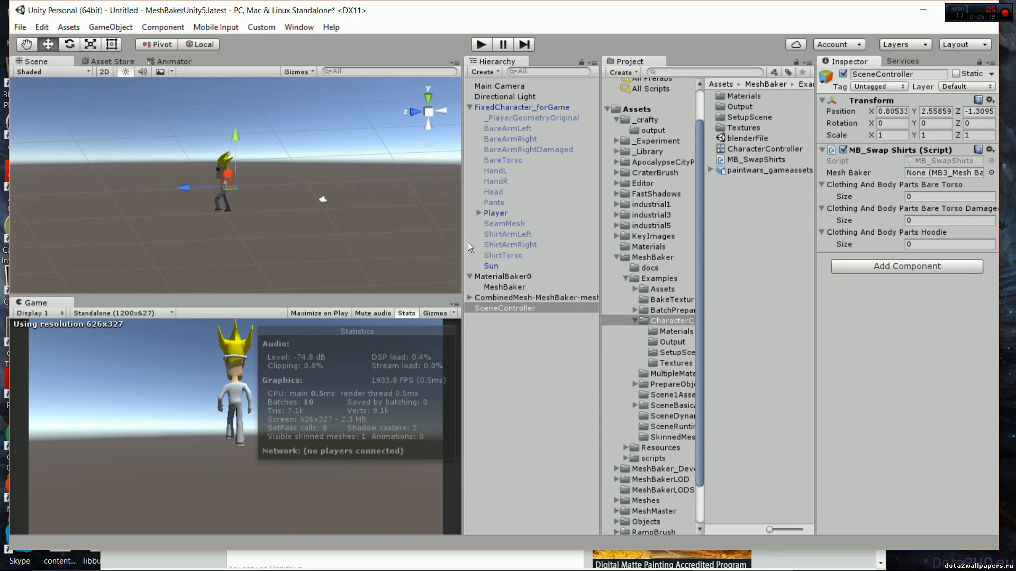
left_click_drag(512, 286, 935, 176)
- Set the Bare Torso parts list size to 7 and the Bare Torso Damaged Arm parts list size to 6
left_click(916, 197)
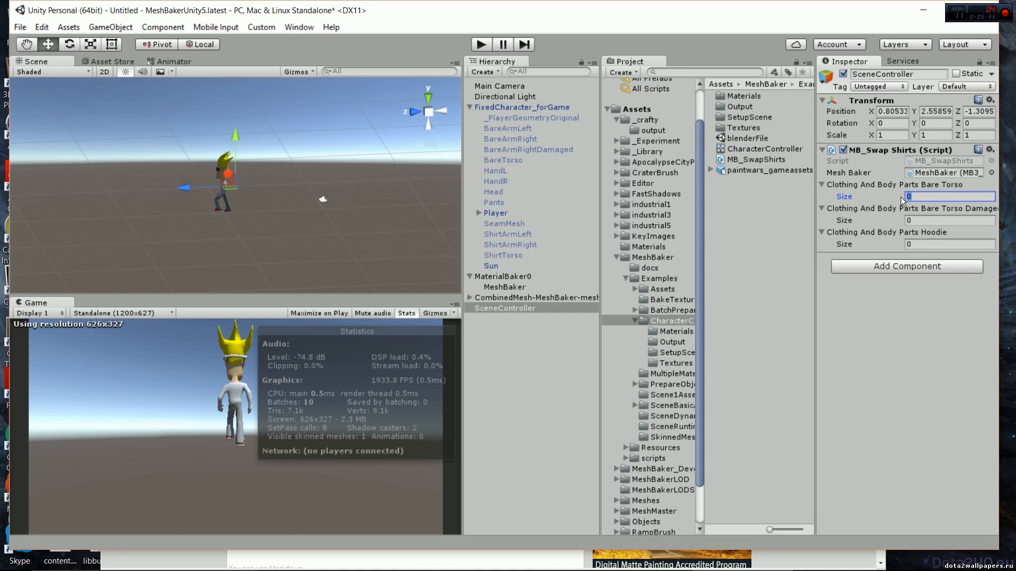
type("7")
key("Return")
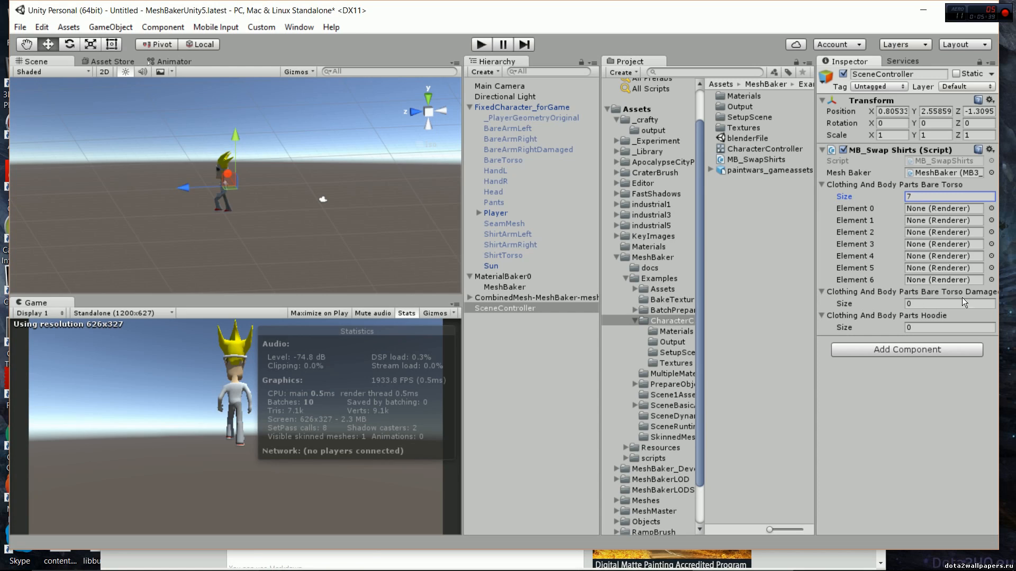
left_click(909, 304)
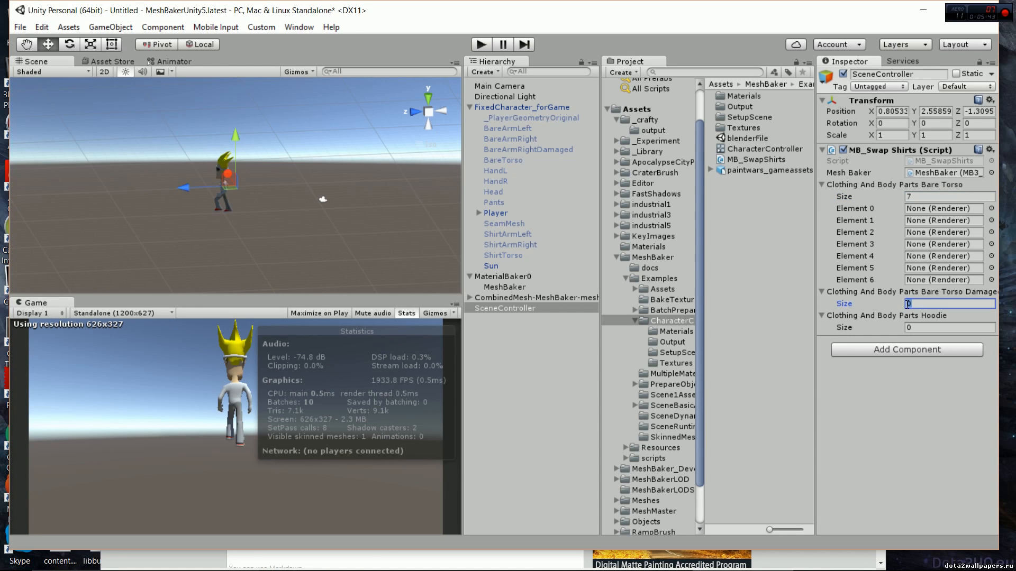
type("7")
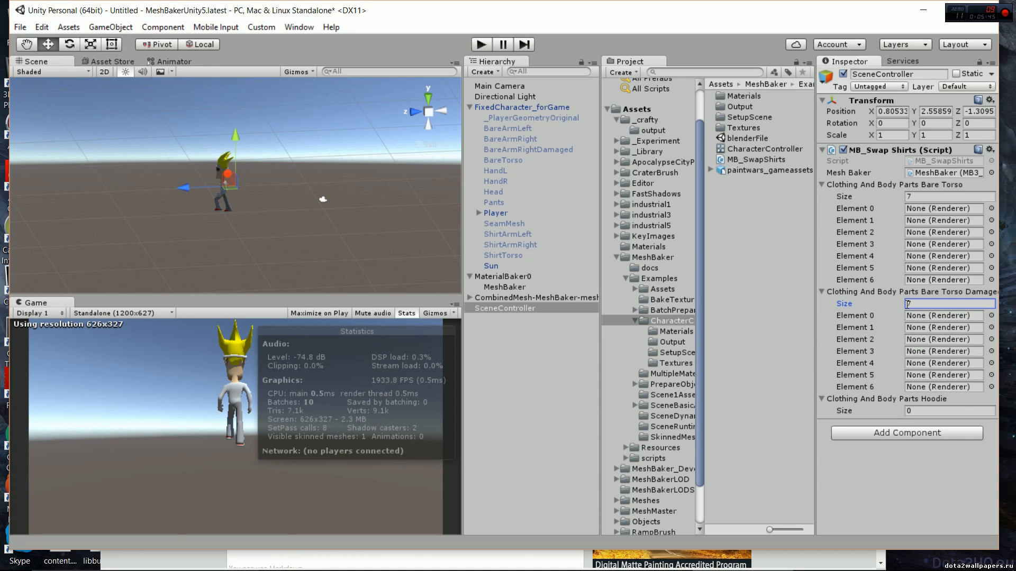
double_click(915, 304)
type("6")
key("Return")
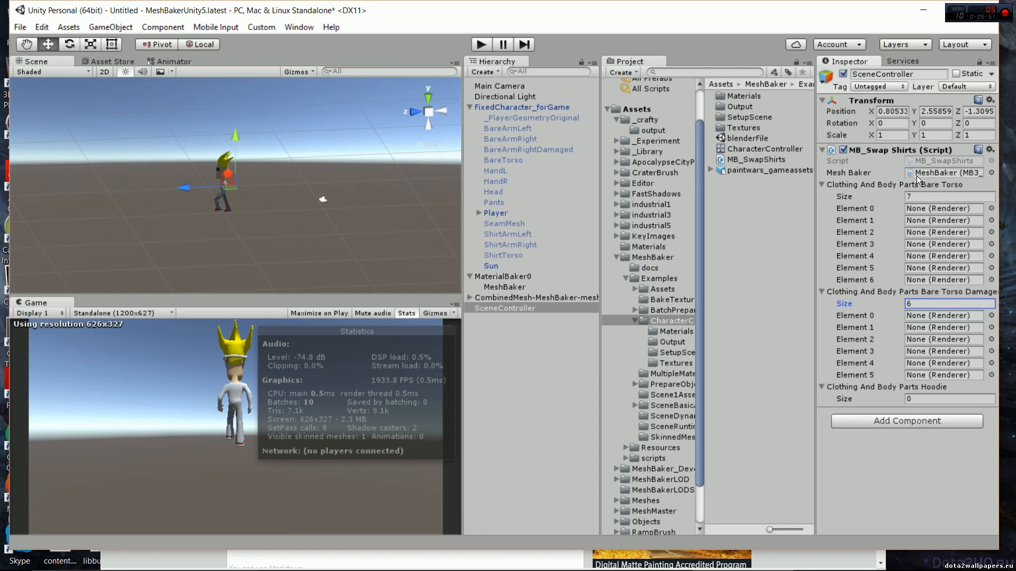
- Open the MB_SwapShirts script in Visual Studio, examine its OnGUI and ChangeOutfit code, and return to Unity
left_click(989, 150)
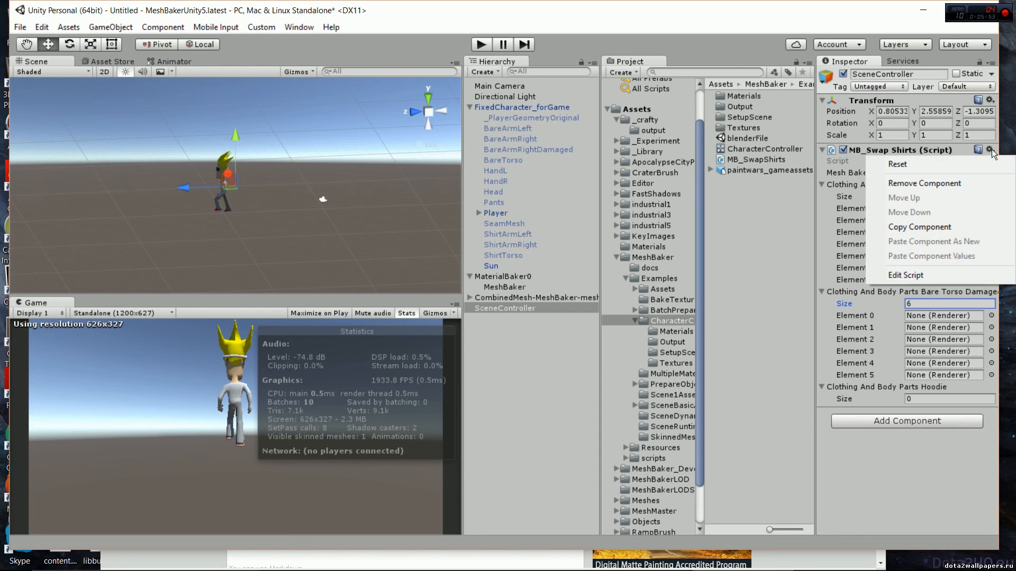
left_click(969, 274)
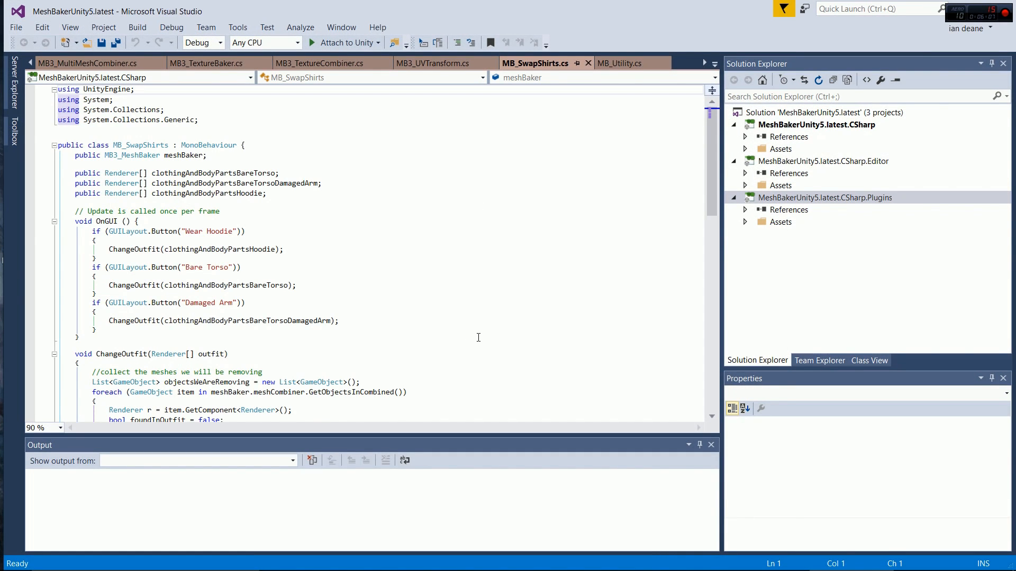
scroll(539, 278, "down", 4)
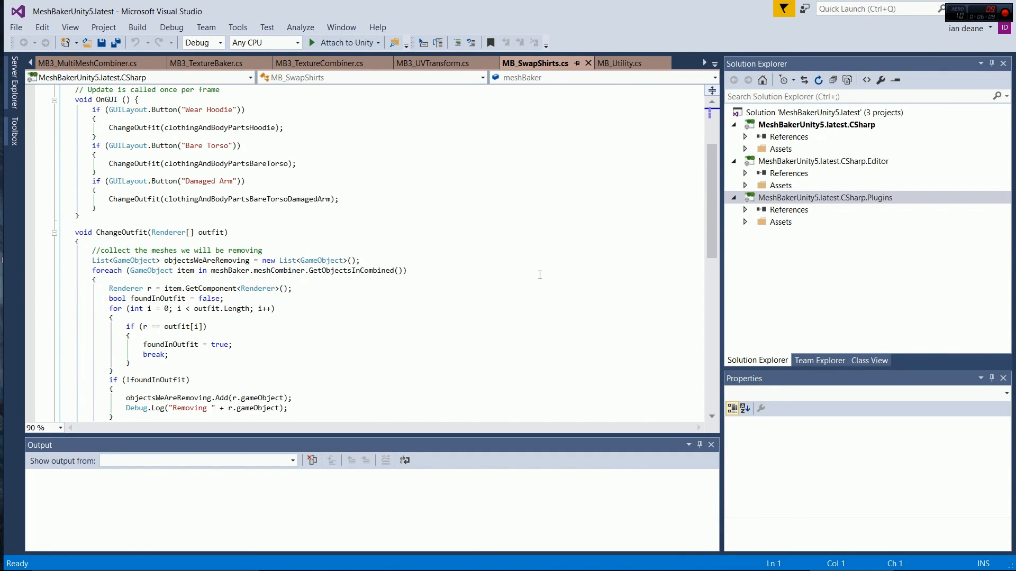
scroll(540, 275, "down", 4)
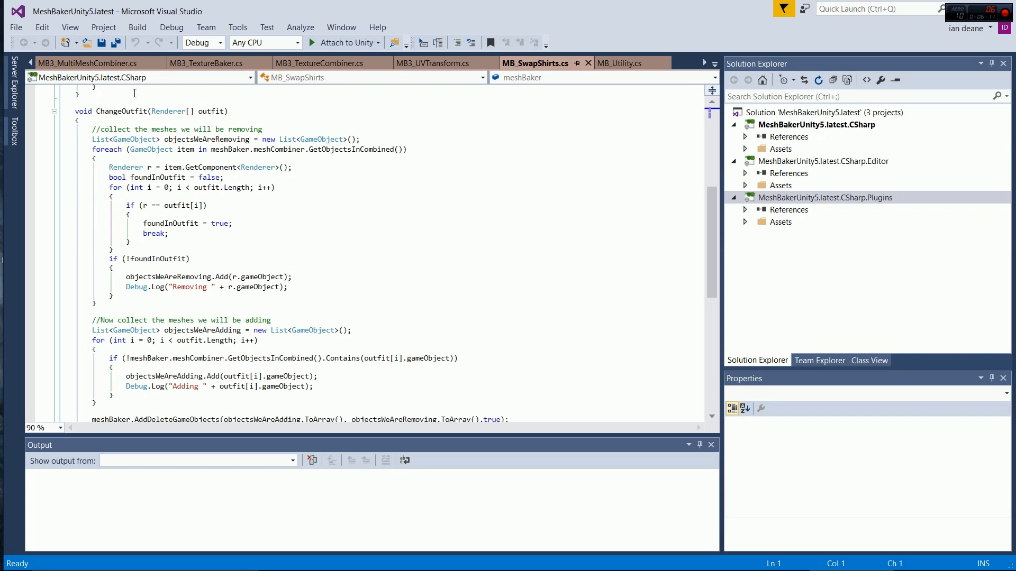
scroll(407, 303, "down", 4)
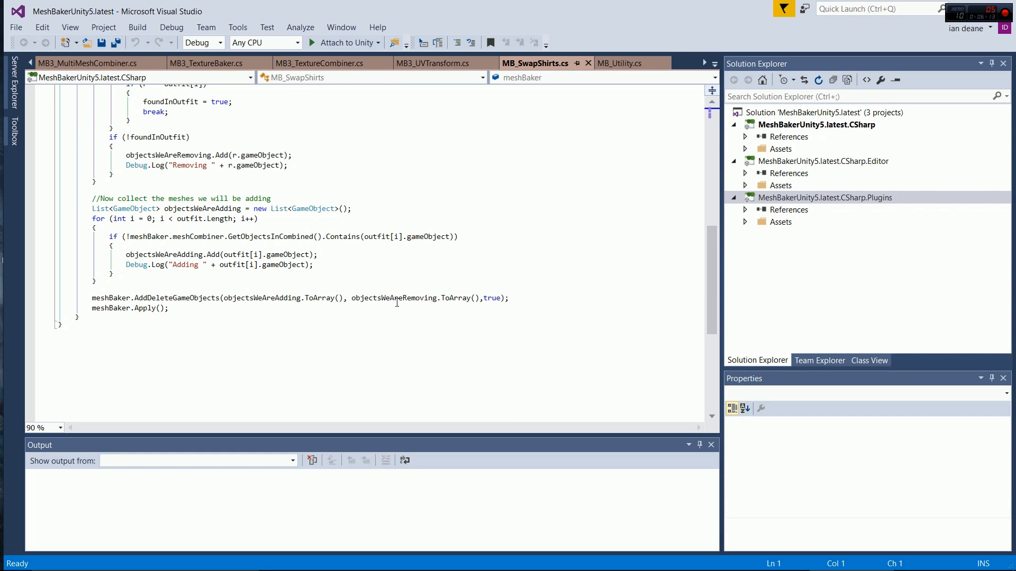
scroll(402, 180, "up", 5)
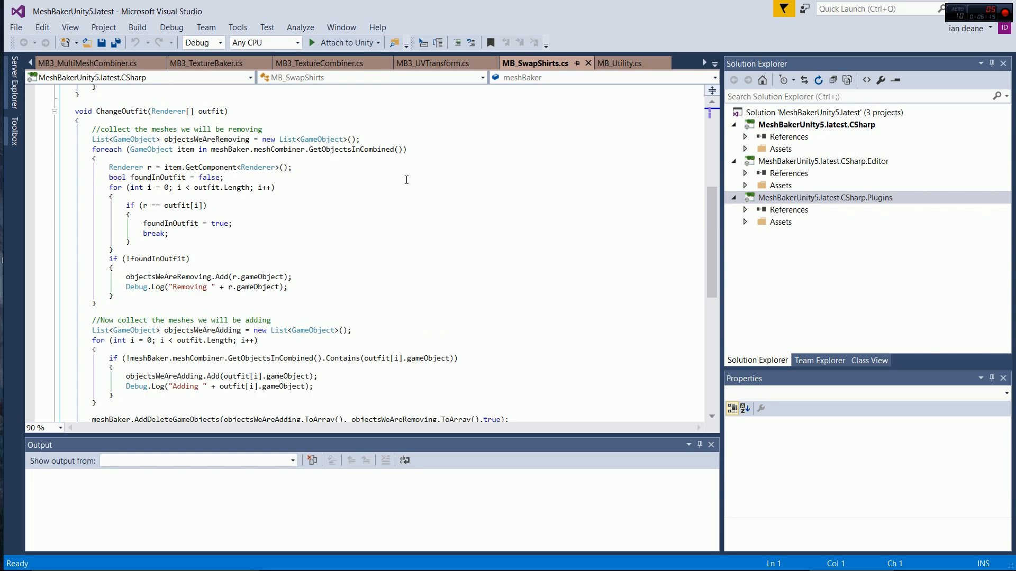
scroll(406, 180, "up", 1)
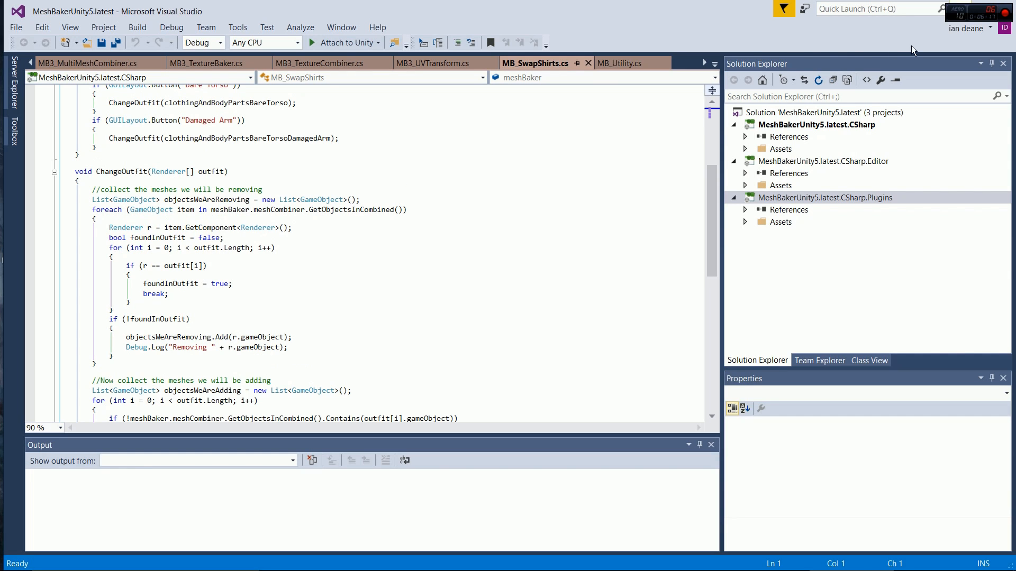
left_click_drag(732, 14, 698, 74)
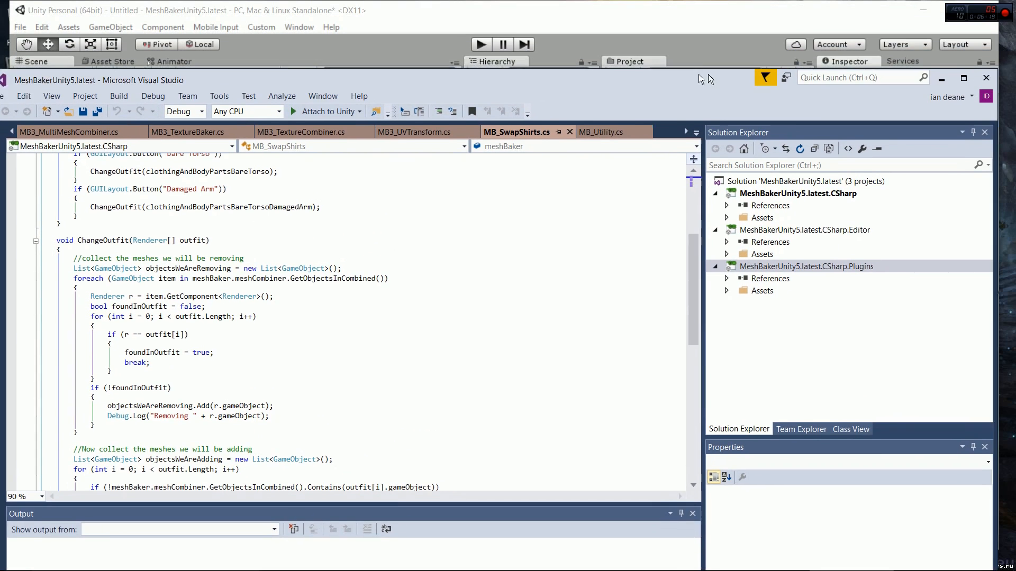
left_click(956, 76)
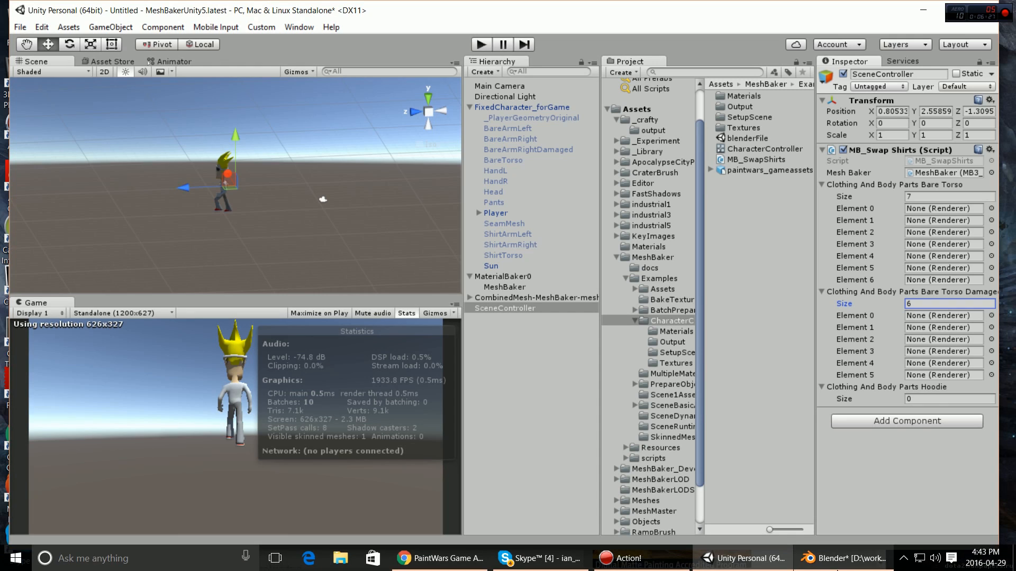
mouse_move(852, 565)
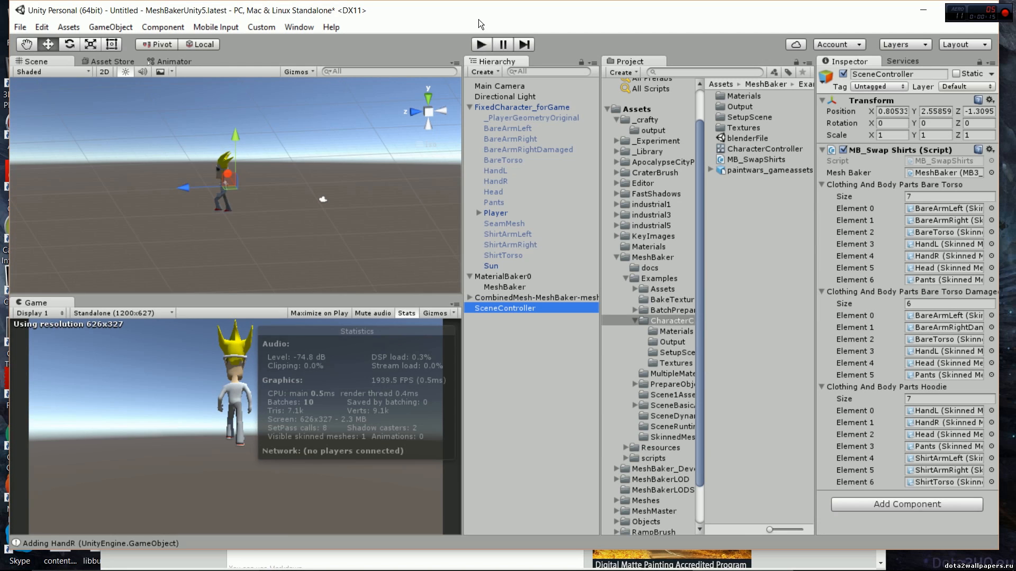
- Run the scene in play mode, enlarge the Game view, and frame the character's torso up close from the front in the Scene view
left_click(480, 44)
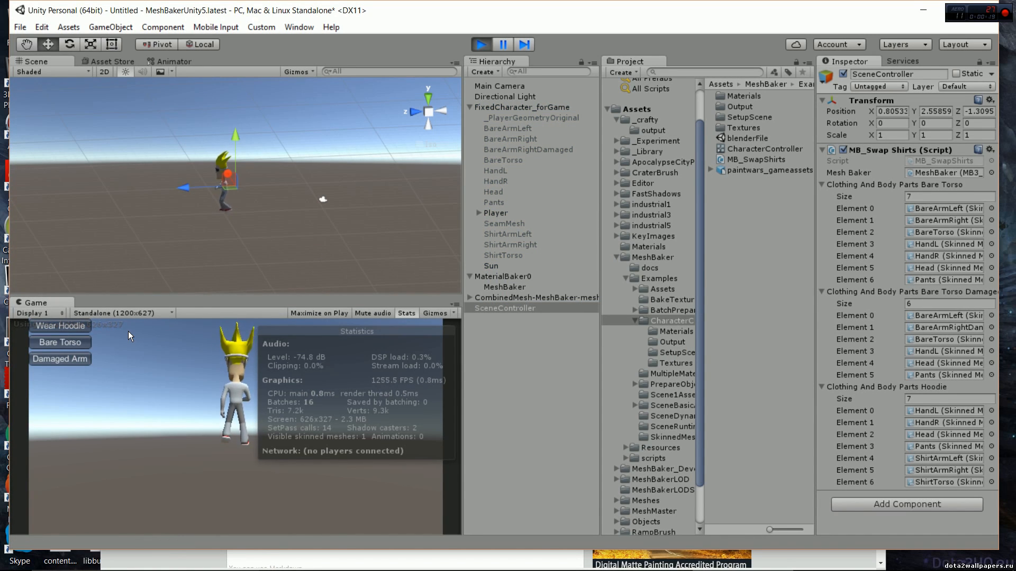
left_click_drag(214, 295, 213, 221)
scroll(232, 153, "up", 10)
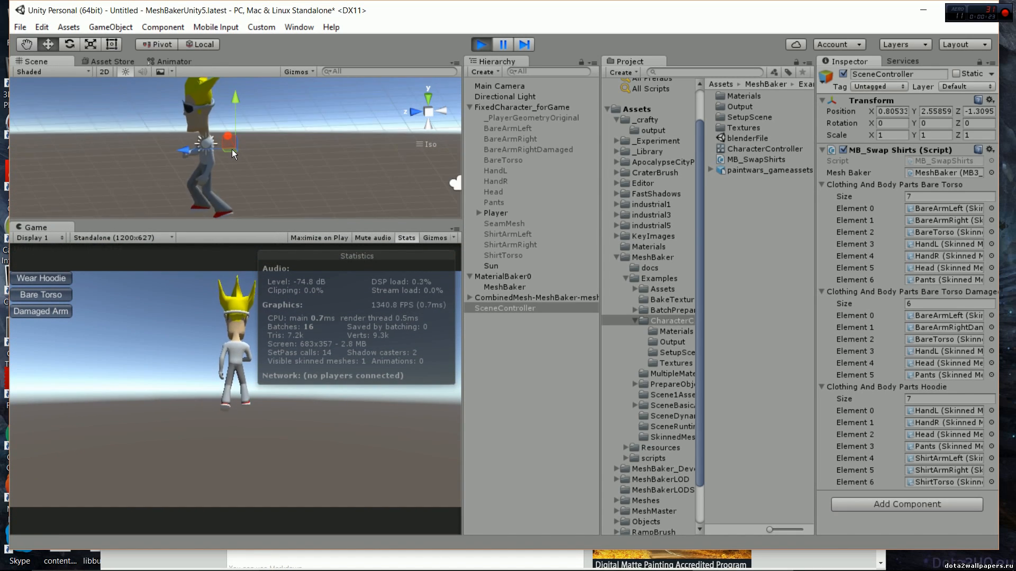
scroll(232, 150, "up", 8)
right_click_drag(232, 150, 388, 136)
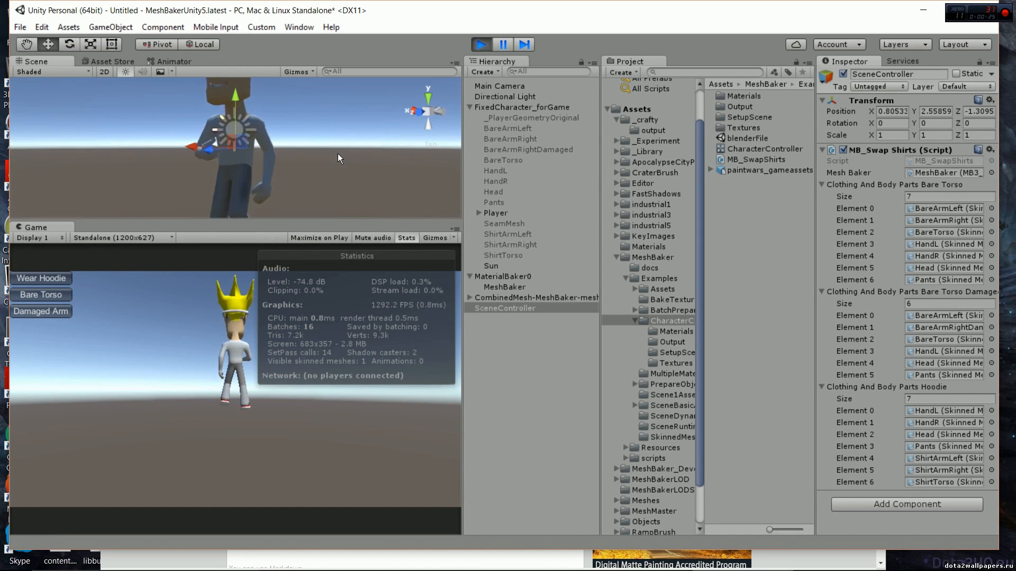
- Test the Wear Hoodie, Bare Torso and Damaged Arm outfits on the running character and examine the swapped mesh from different angles
left_click(49, 278)
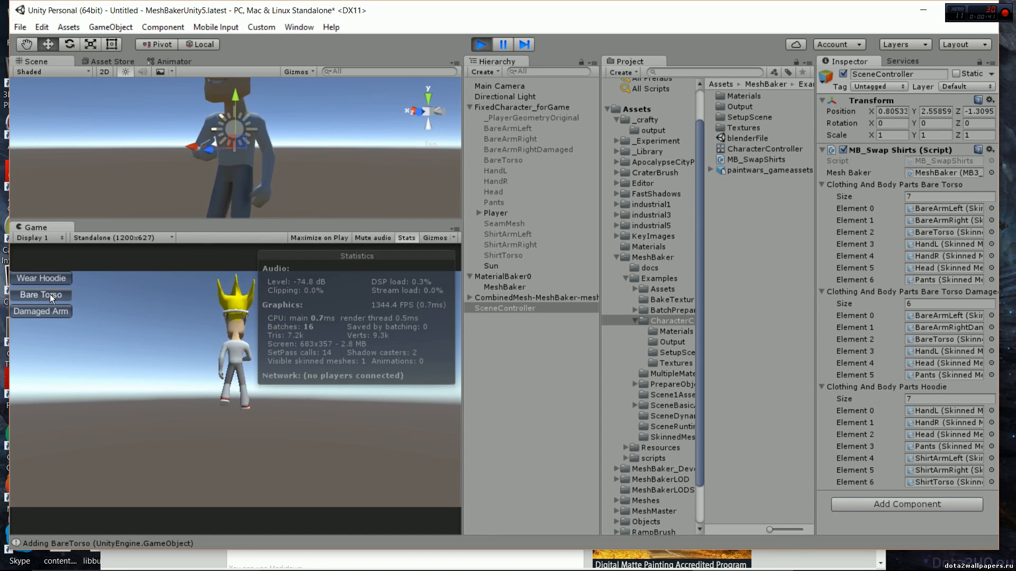
left_click(50, 313)
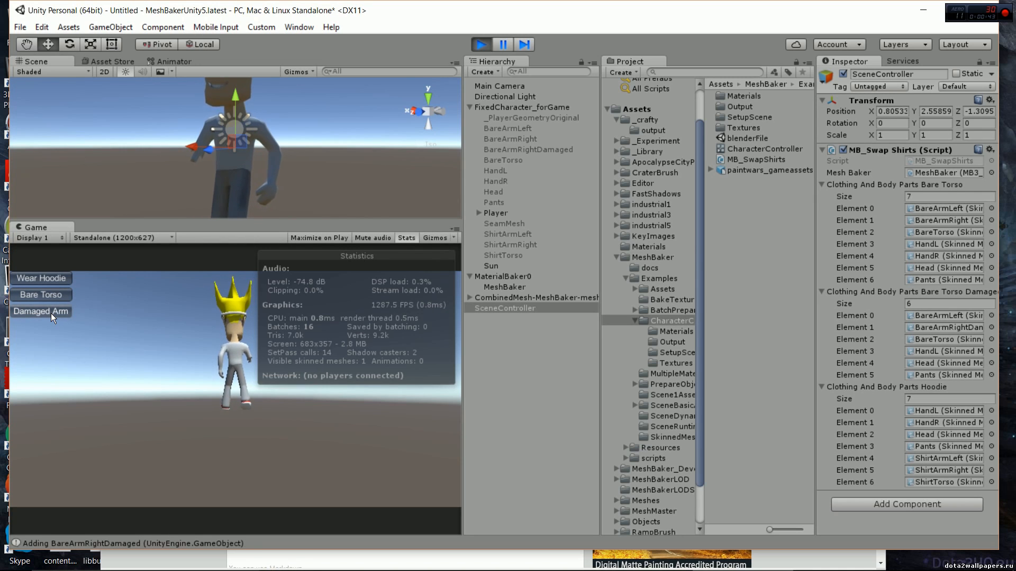
middle_click_drag(190, 163, 252, 163)
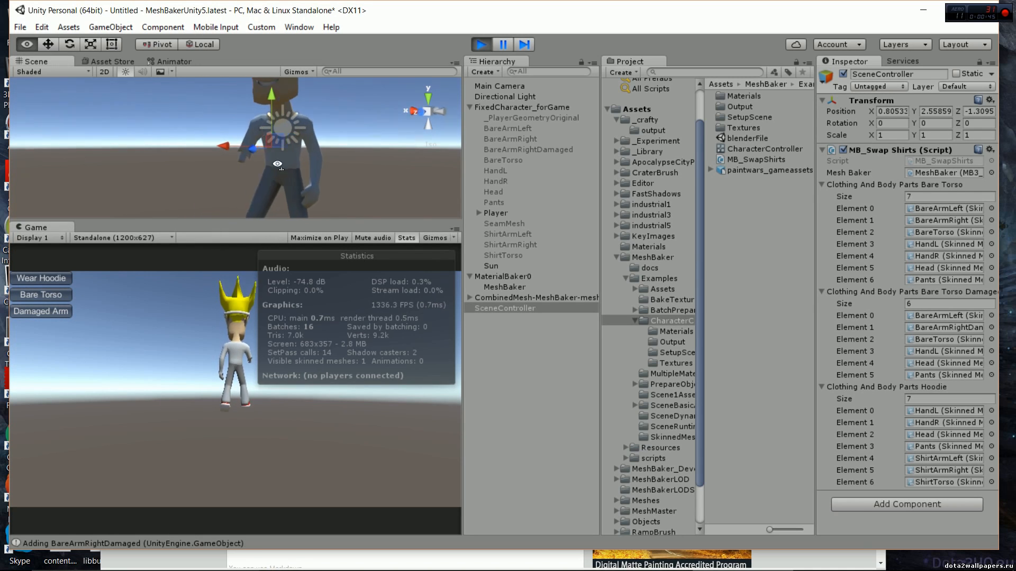
left_click_drag(252, 162, 288, 175, "alt")
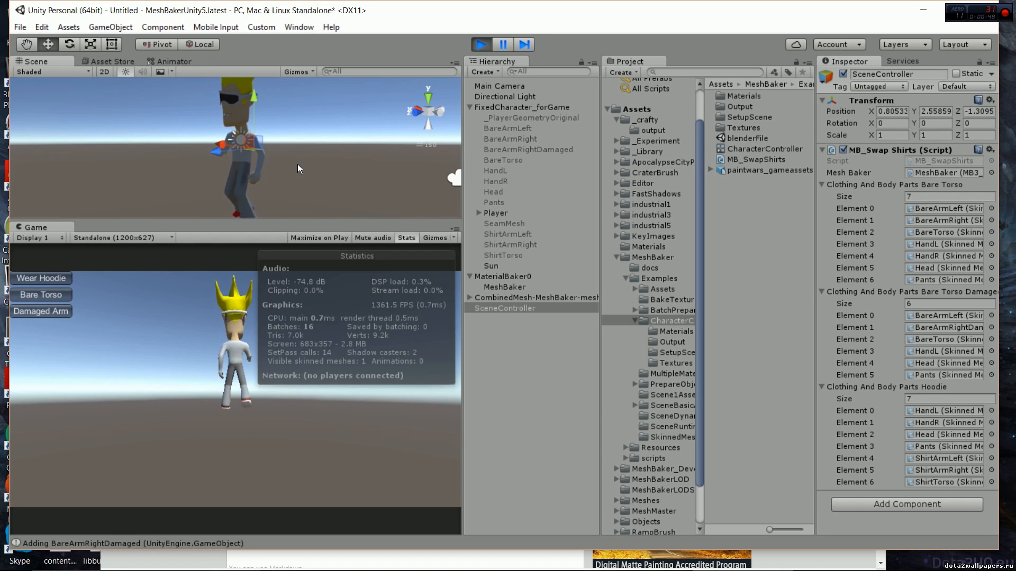
scroll(297, 165, "down", 3)
middle_click_drag(297, 165, 281, 165)
scroll(283, 165, "down", 2)
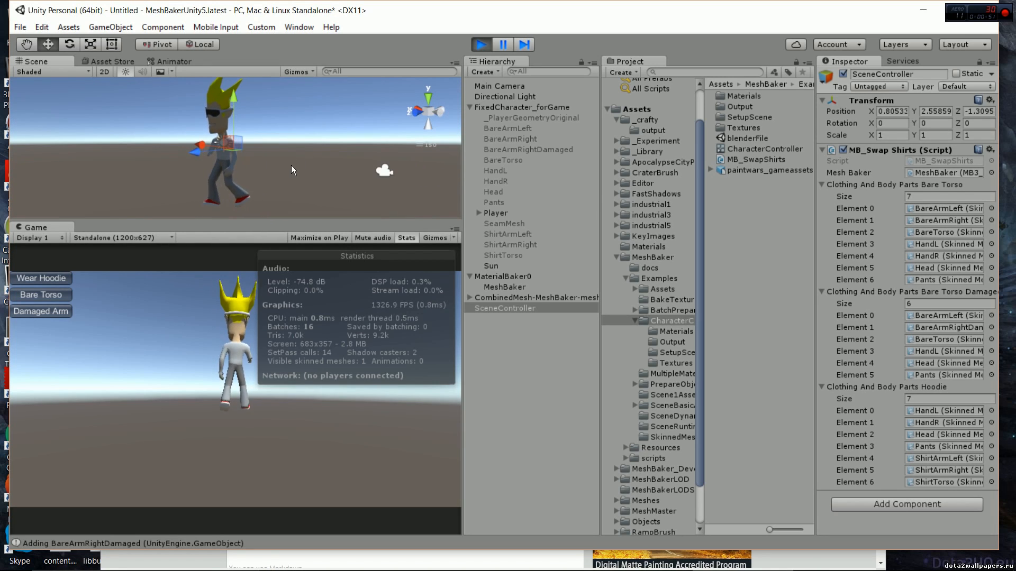